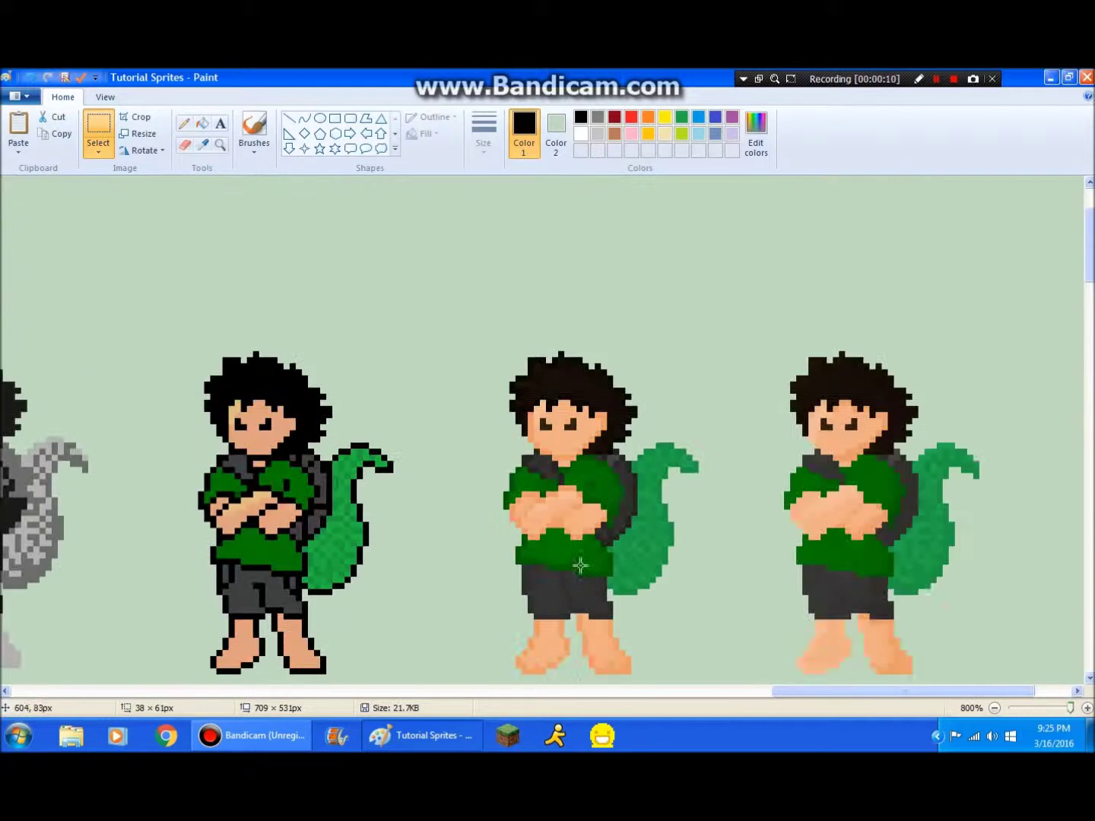
# Paste a copy of the blond sprite and place it just beside the original at the same height
pyautogui.hotkey('ctrl', 'v')
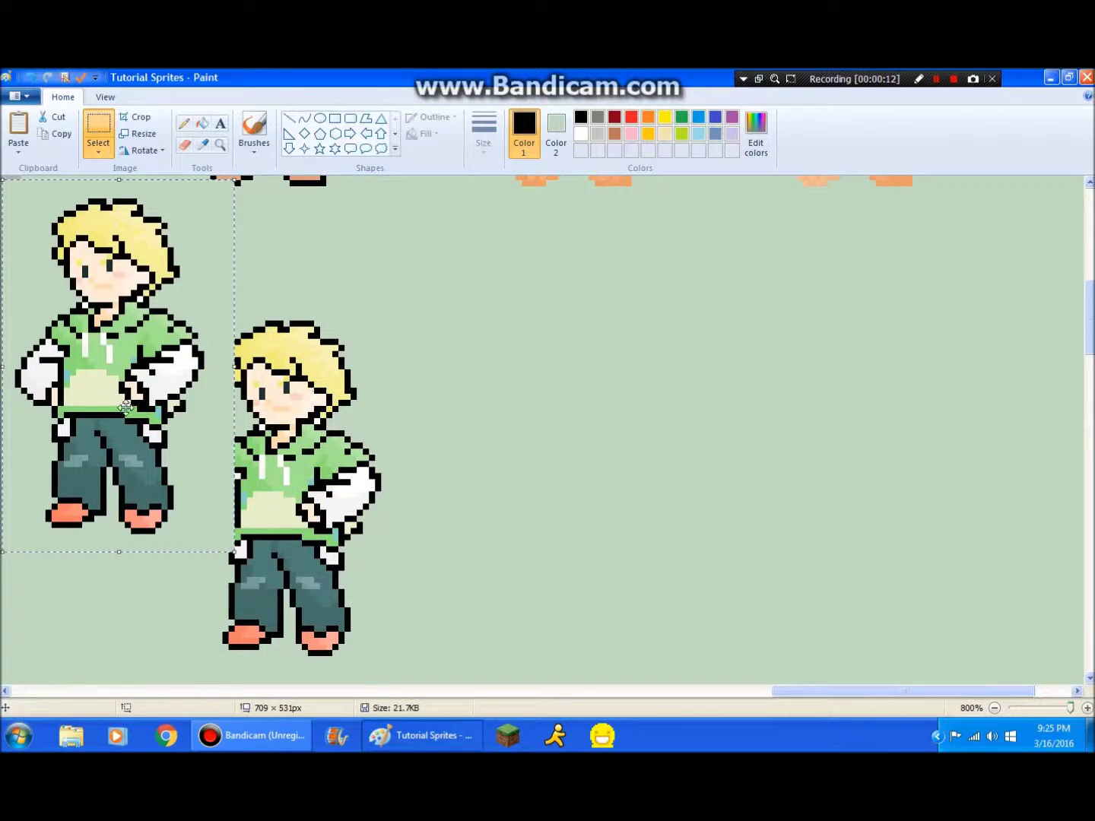
pyautogui.moveTo(125, 406); pyautogui.dragTo(529, 534)
pyautogui.click(695, 520)
# Copy the outline-free dark-haired sprite from the row above and place the duplicate beside the two blond sprites
pyautogui.scroll(5, 488, 288)
pyautogui.moveTo(490, 313); pyautogui.dragTo(702, 679)
pyautogui.scroll(-5, 667, 454)
pyautogui.hotkey('ctrl', 'v')
pyautogui.moveTo(113, 311); pyautogui.dragTo(750, 311)
pyautogui.click(564, 590)
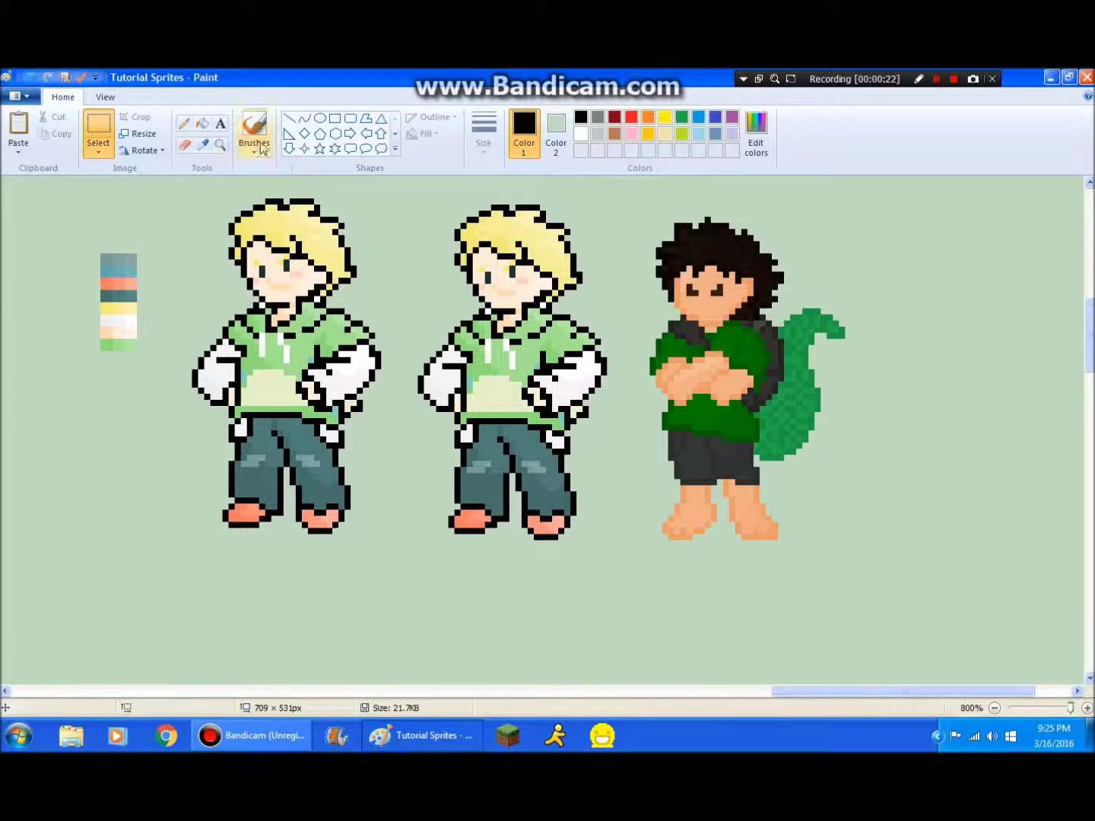
pyautogui.click(202, 146)
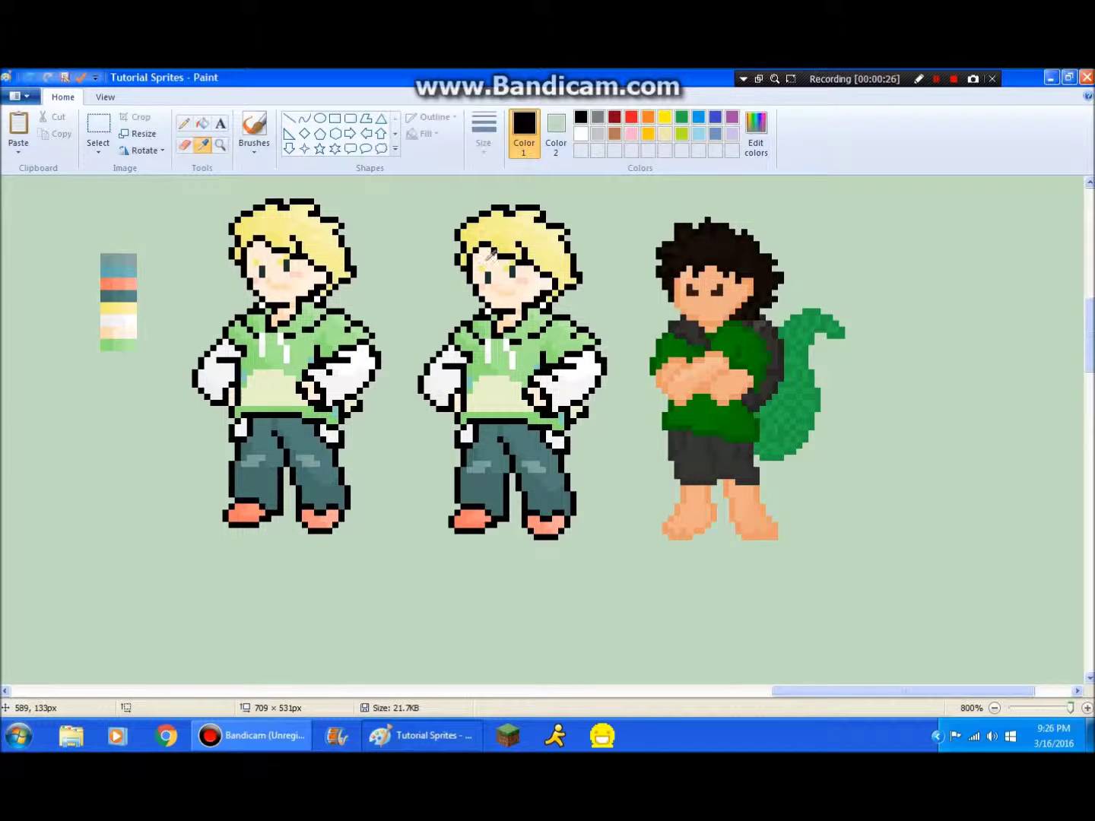
pyautogui.click(491, 256)
pyautogui.click(755, 134)
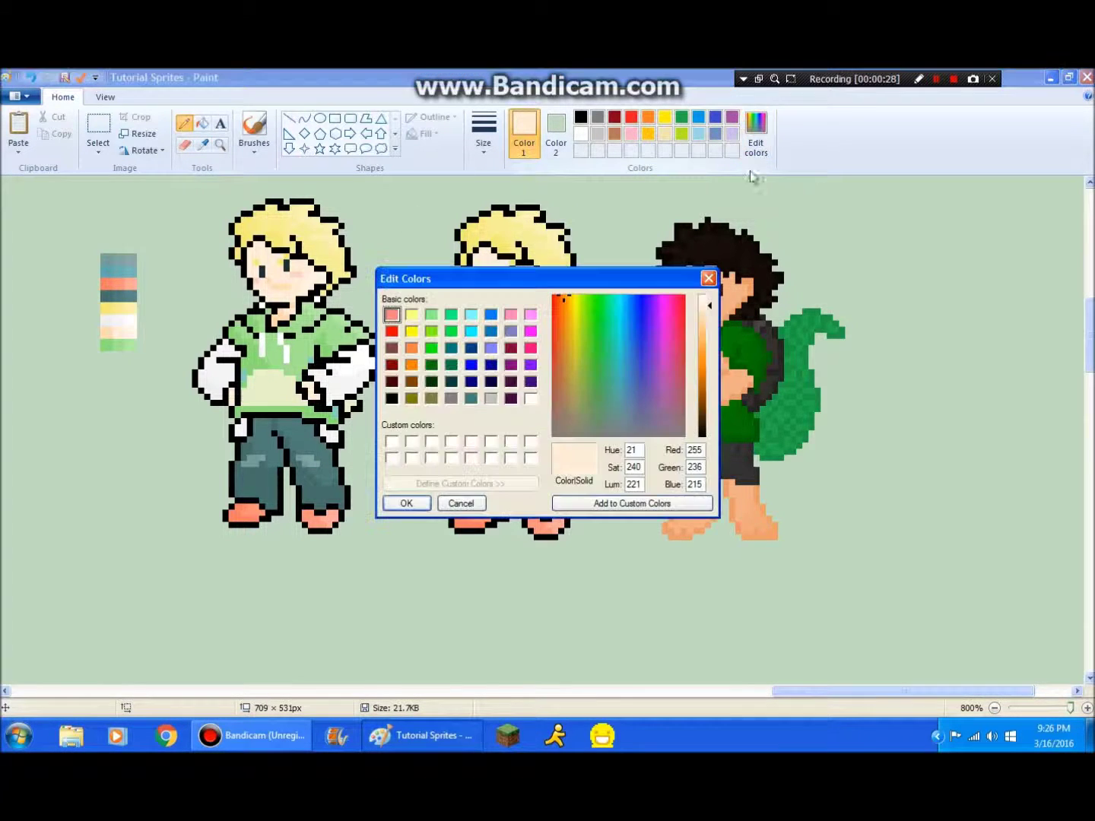
pyautogui.click(468, 503)
# Delete the pasted dark-haired sprite beside the blond copy
pyautogui.click(99, 128)
pyautogui.moveTo(100, 252)
pyautogui.mouseDown()
pyautogui.moveTo(139, 352)
pyautogui.moveTo(662, 516)
pyautogui.moveTo(636, 253)
pyautogui.moveTo(757, 367)
pyautogui.moveTo(875, 547)
pyautogui.mouseUp()
pyautogui.hotkey('ctrl', 'z')
pyautogui.press('Delete')
# Move the small colour palette from beside the original sprite to the free area beside the blond copy
pyautogui.moveTo(80, 241); pyautogui.dragTo(147, 354)
pyautogui.moveTo(115, 304); pyautogui.dragTo(676, 311)
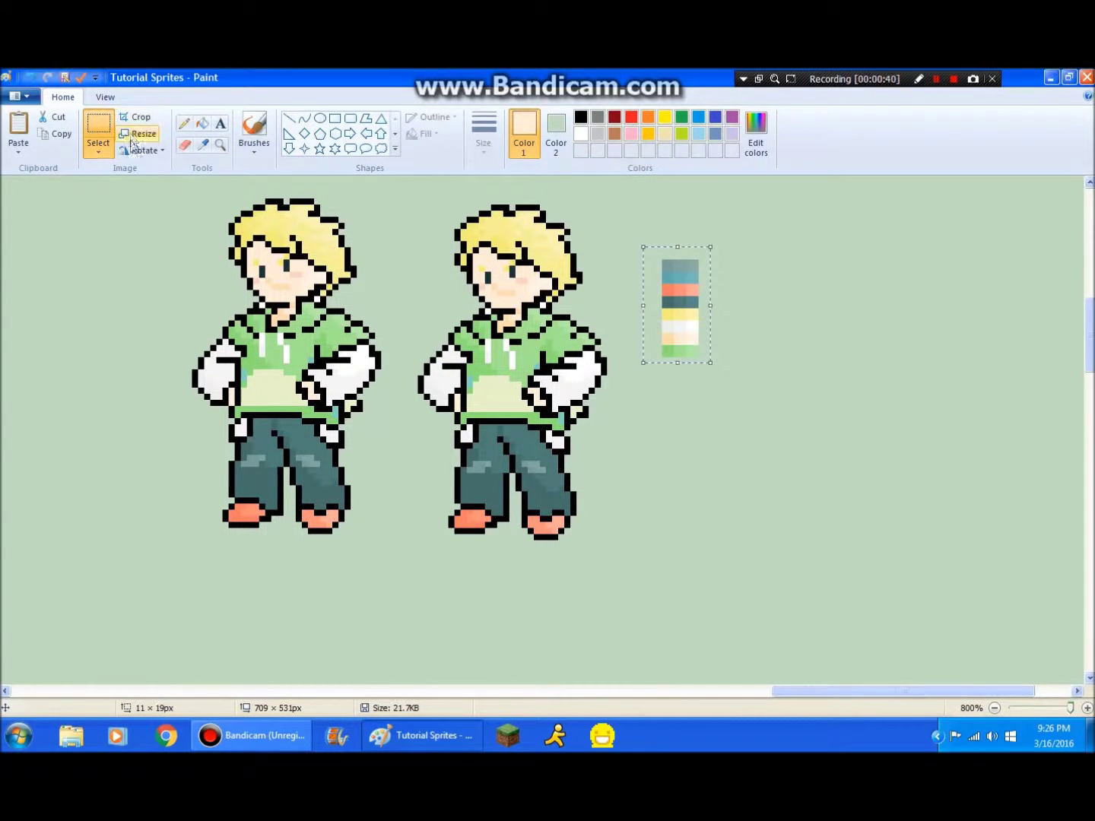
pyautogui.click(786, 243)
# Sample the palette's grey-teal swatch, darken it in Edit Colors, and paint the darker shade directly beside that swatch
pyautogui.click(203, 144)
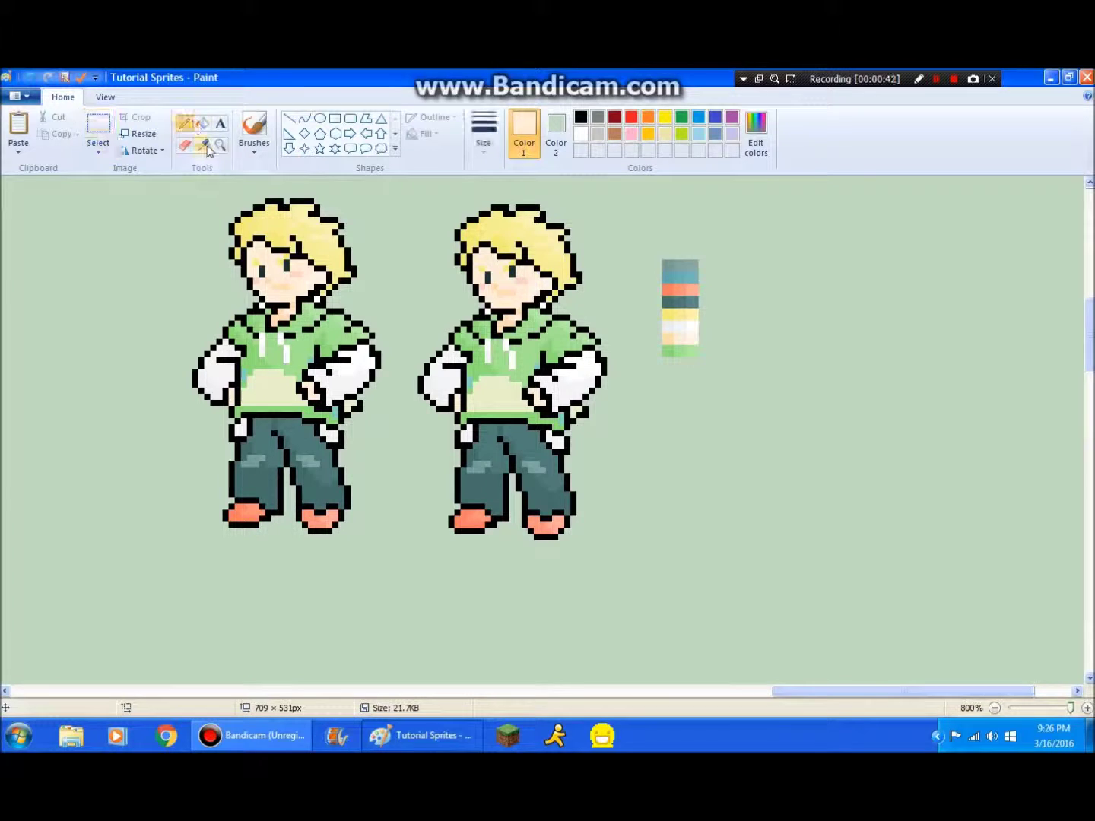
pyautogui.click(671, 261)
pyautogui.click(756, 144)
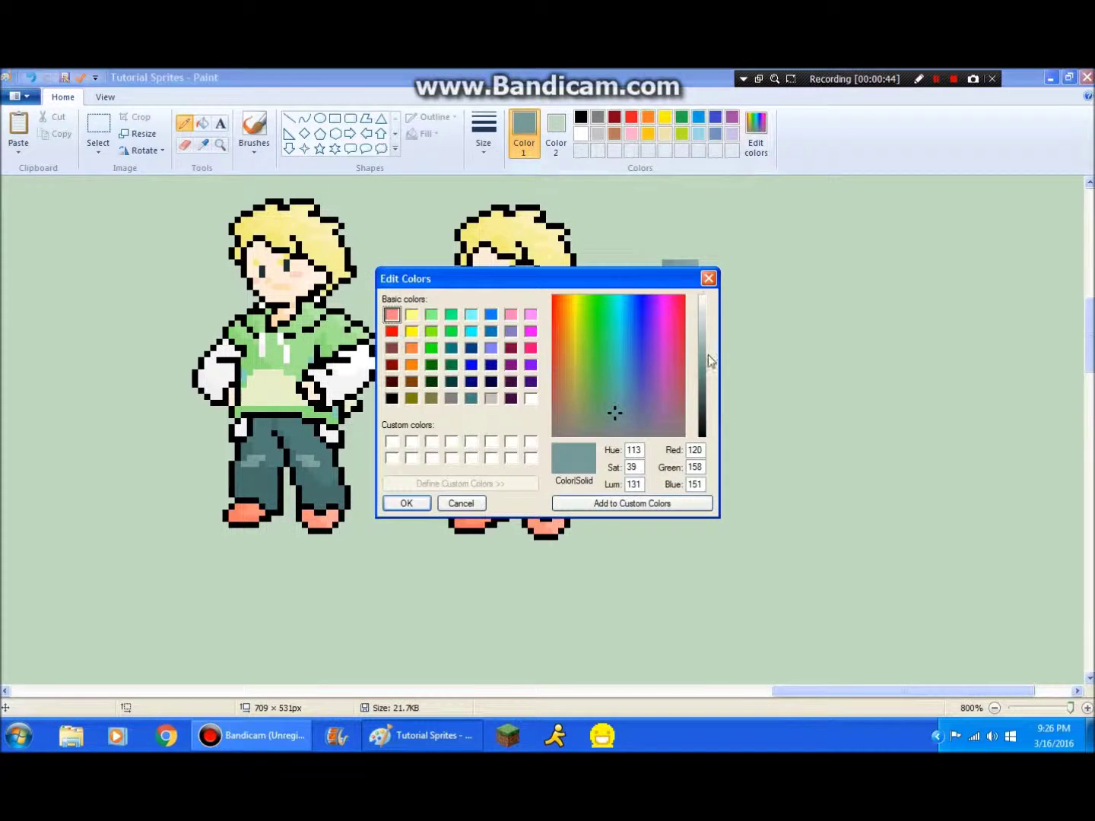
pyautogui.click(420, 502)
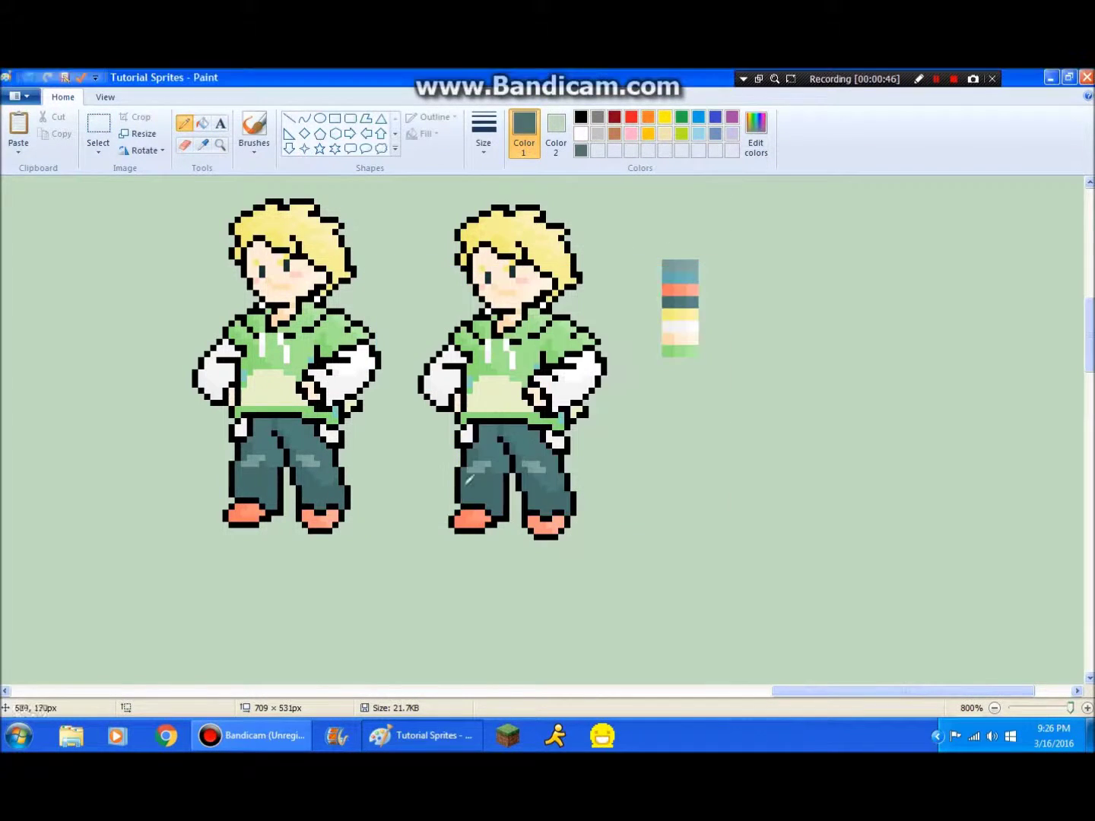
pyautogui.click(656, 266)
# Sample the palette's blue-teal swatch, darken it to RGB 70, 133, 134, and paint that shade beside its row
pyautogui.click(202, 145)
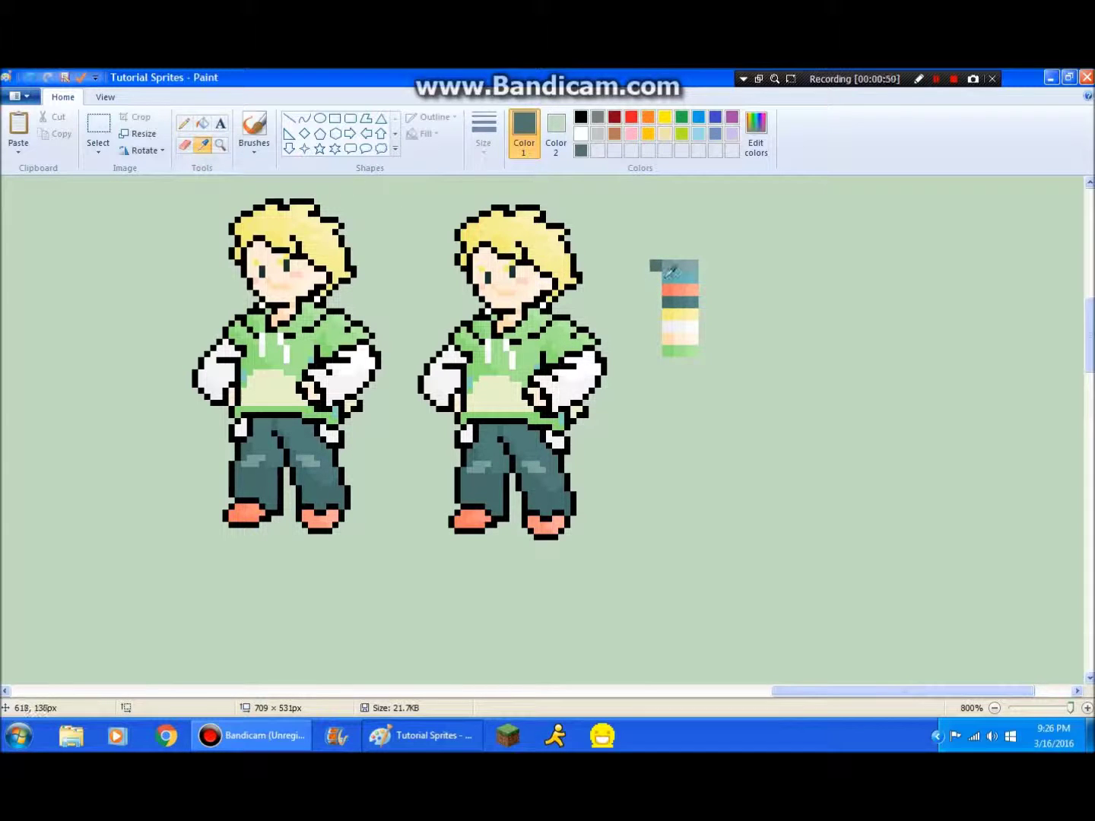
pyautogui.click(669, 270)
pyautogui.click(755, 134)
pyautogui.click(703, 384)
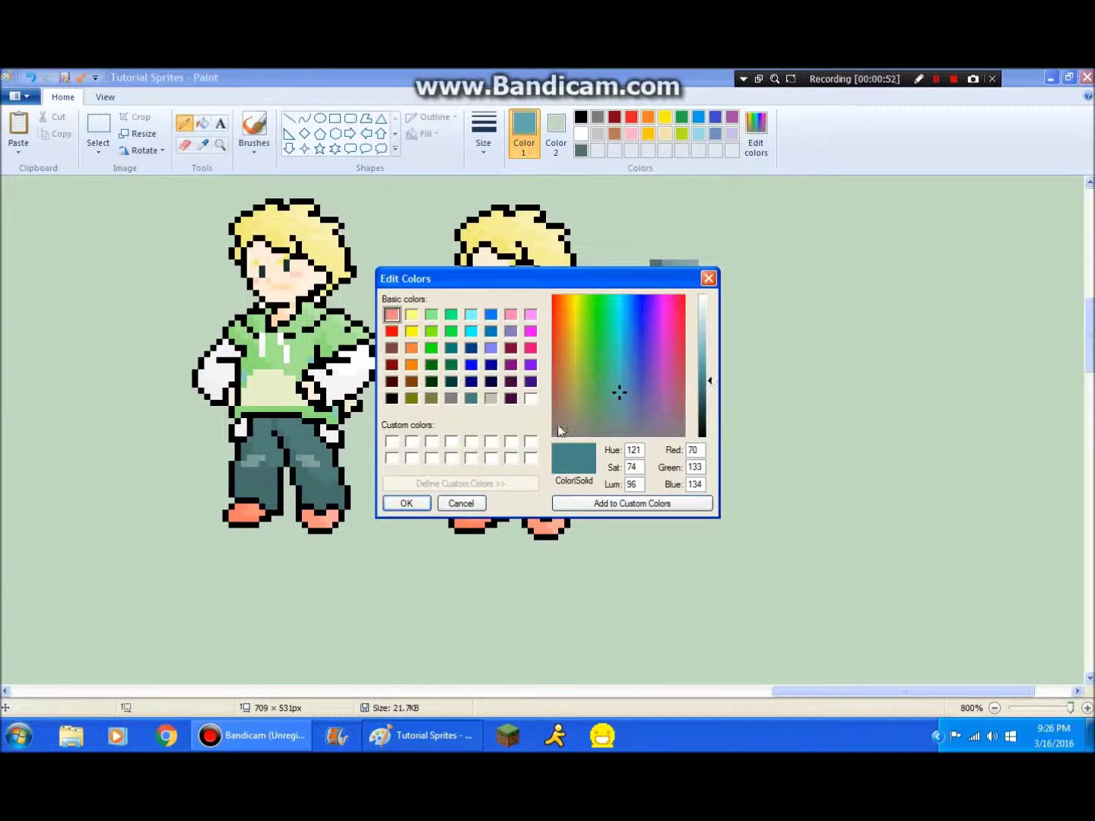
pyautogui.click(406, 503)
pyautogui.click(653, 278)
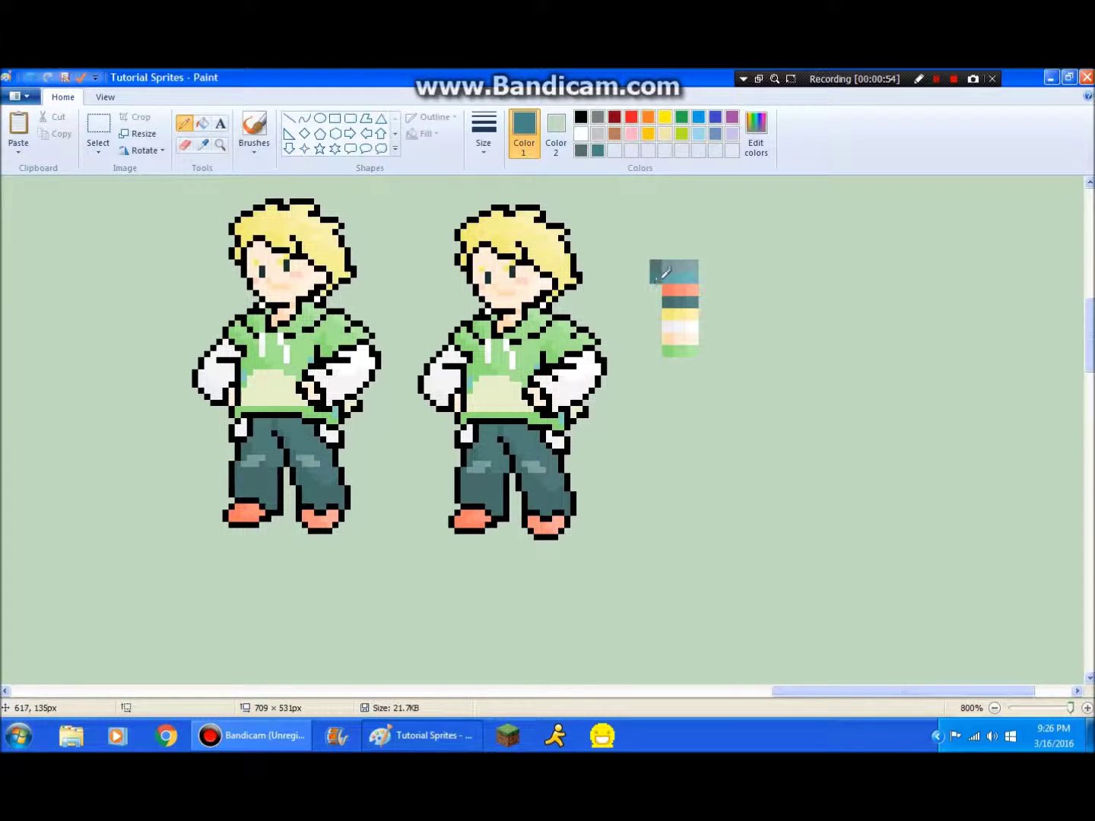
# Sample the coral swatch from the palette as the drawing colour
pyautogui.click(202, 143)
pyautogui.click(670, 290)
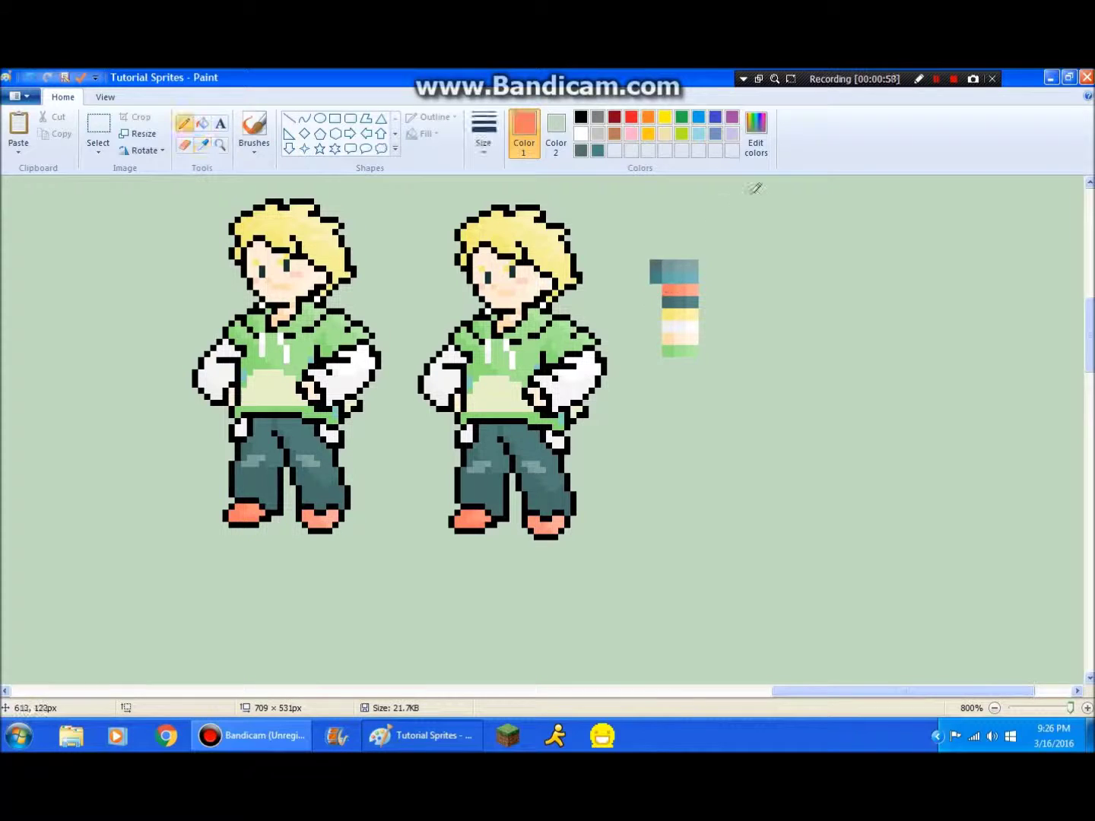
pyautogui.click(935, 79)
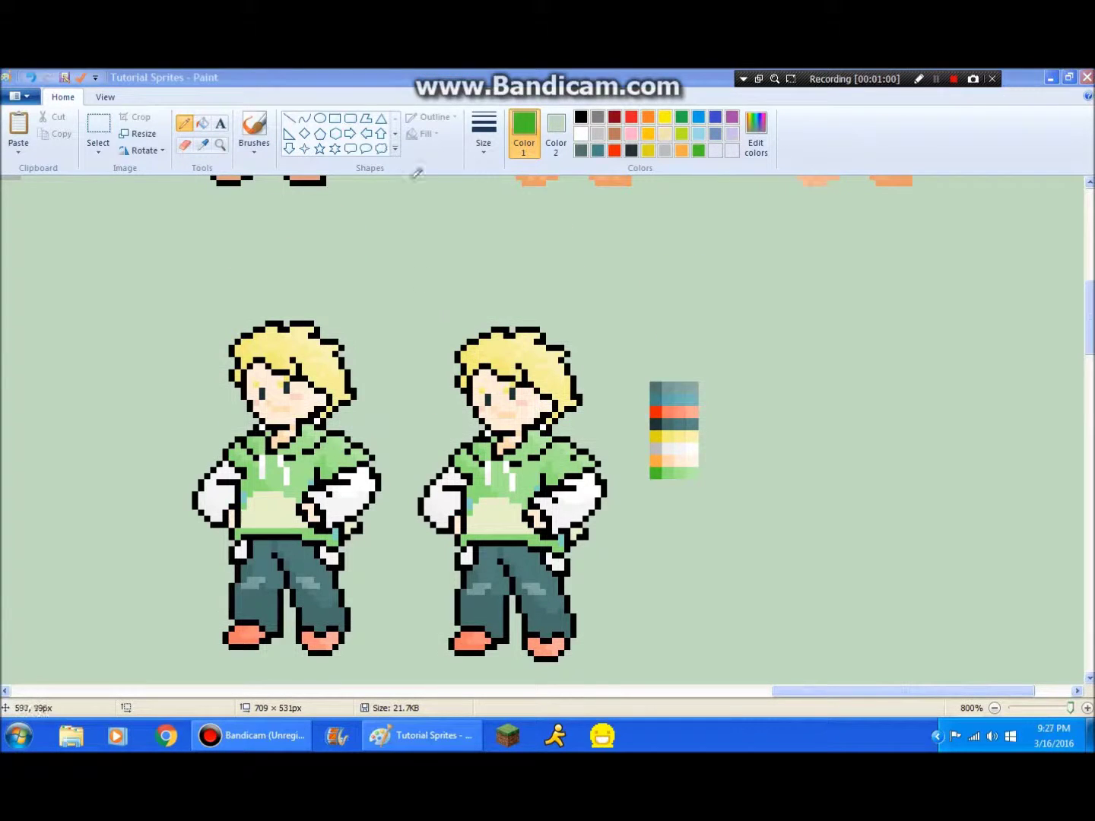
pyautogui.click(98, 133)
pyautogui.scroll(-2, 590, 334)
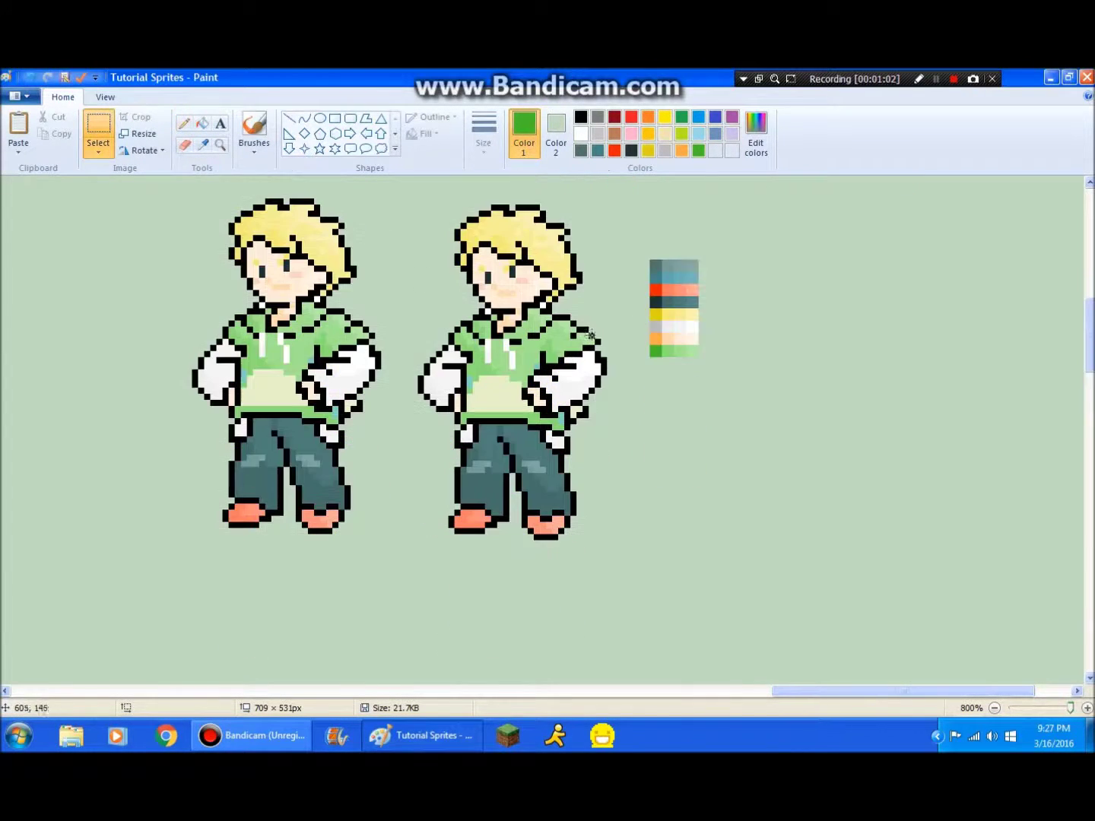
pyautogui.moveTo(637, 245); pyautogui.dragTo(709, 350)
pyautogui.click(791, 365)
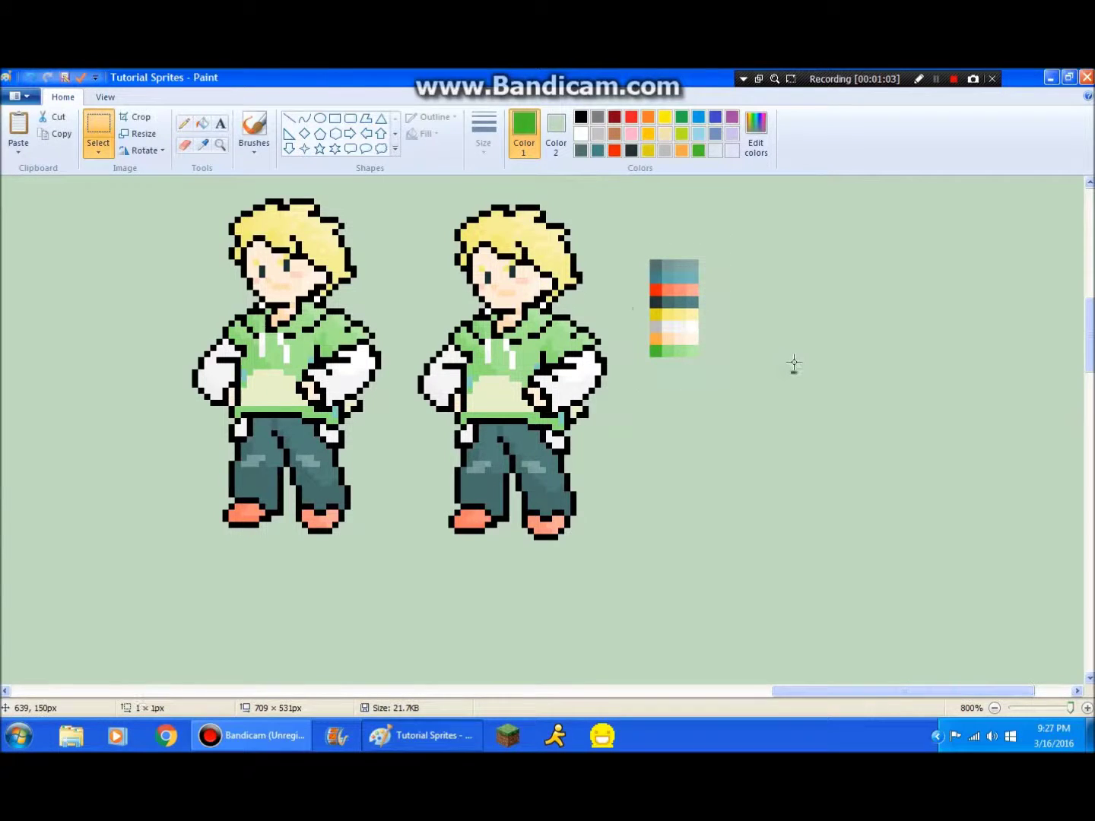
# Sample the palette's dark yellow and recolour the black outline and fringe lines of the copied sprite's hair with it
pyautogui.click(185, 125)
pyautogui.click(201, 144)
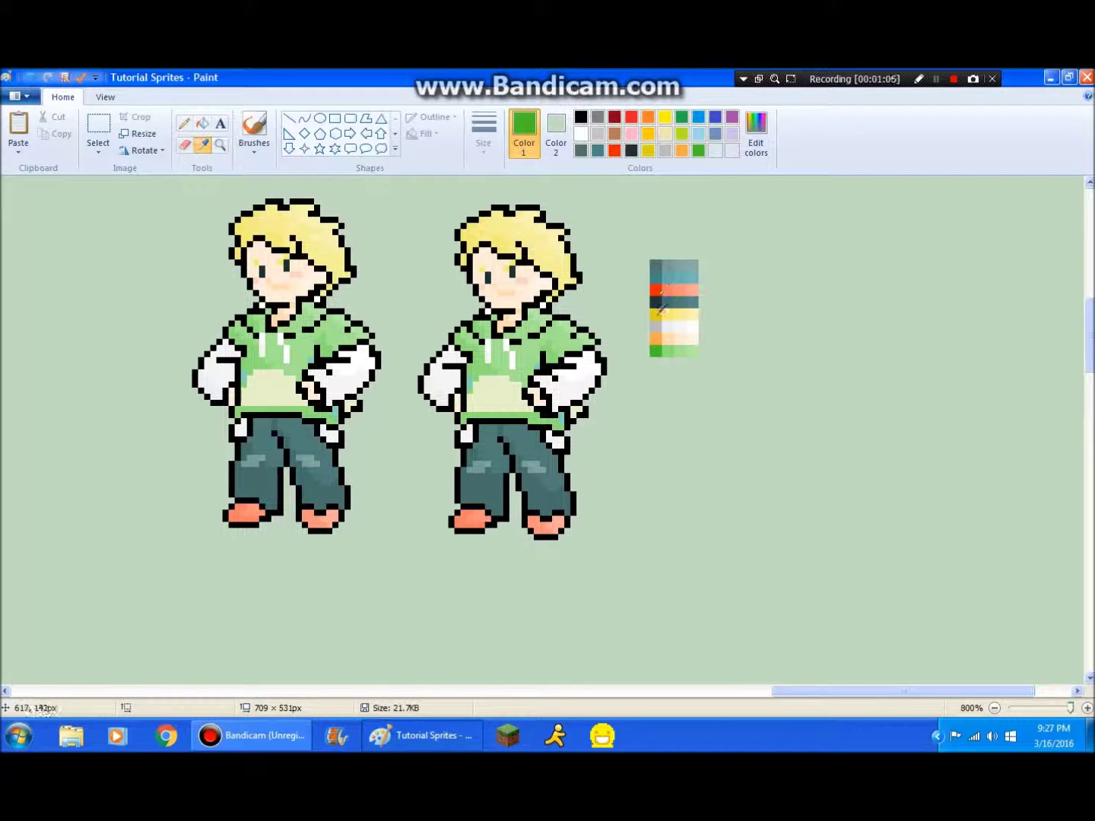
pyautogui.click(660, 311)
pyautogui.click(521, 247)
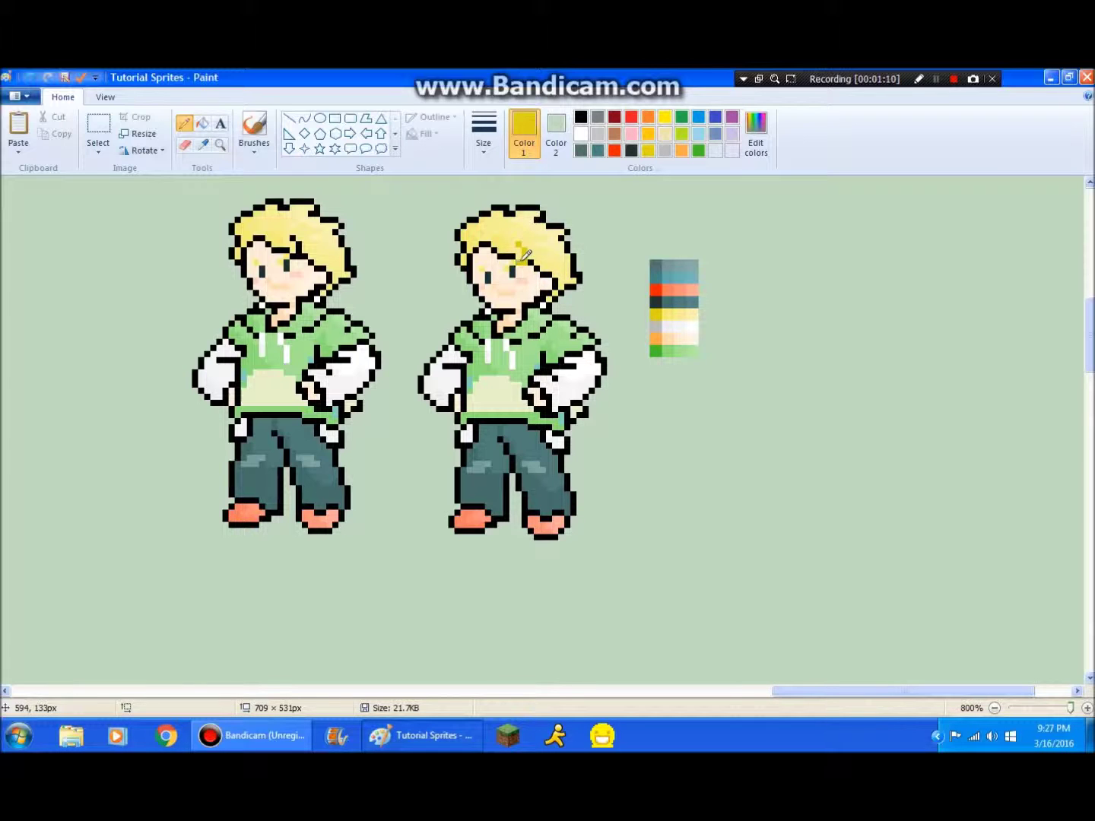
pyautogui.moveTo(515, 253); pyautogui.dragTo(502, 252)
pyautogui.moveTo(475, 247); pyautogui.dragTo(464, 266)
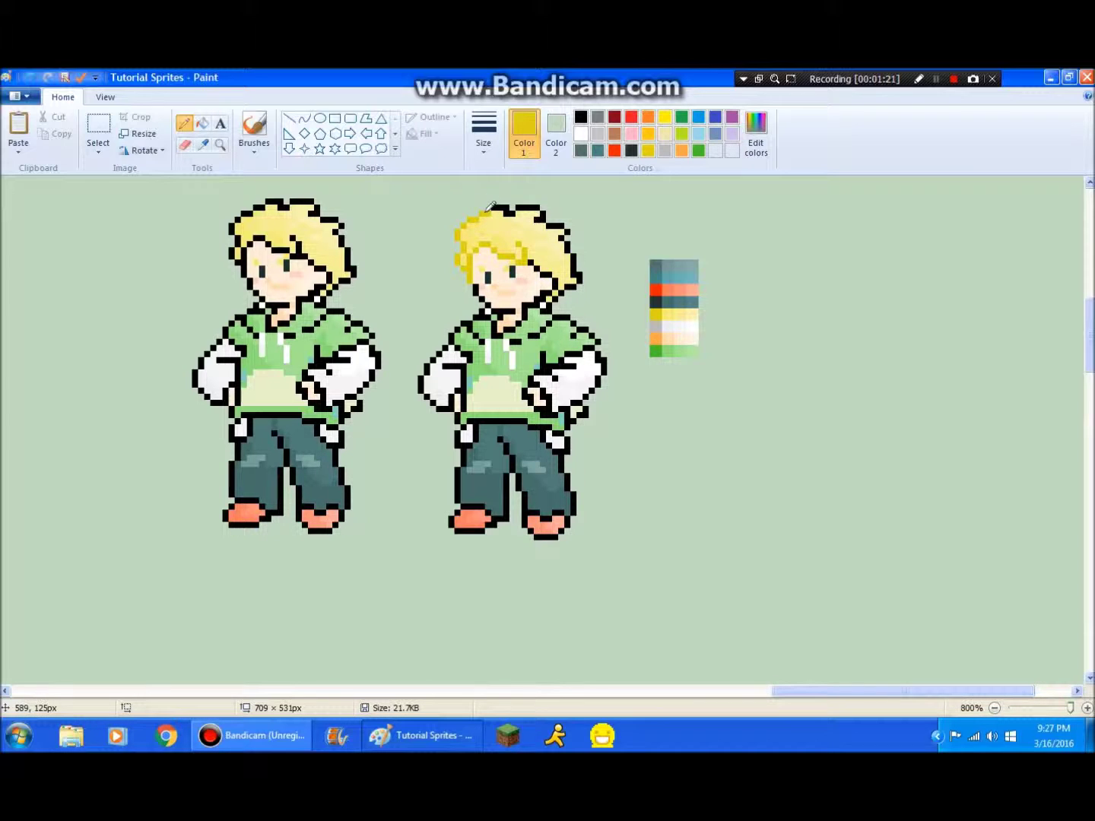
pyautogui.moveTo(495, 201)
pyautogui.mouseDown()
pyautogui.moveTo(539, 216)
pyautogui.moveTo(551, 207)
pyautogui.mouseUp()
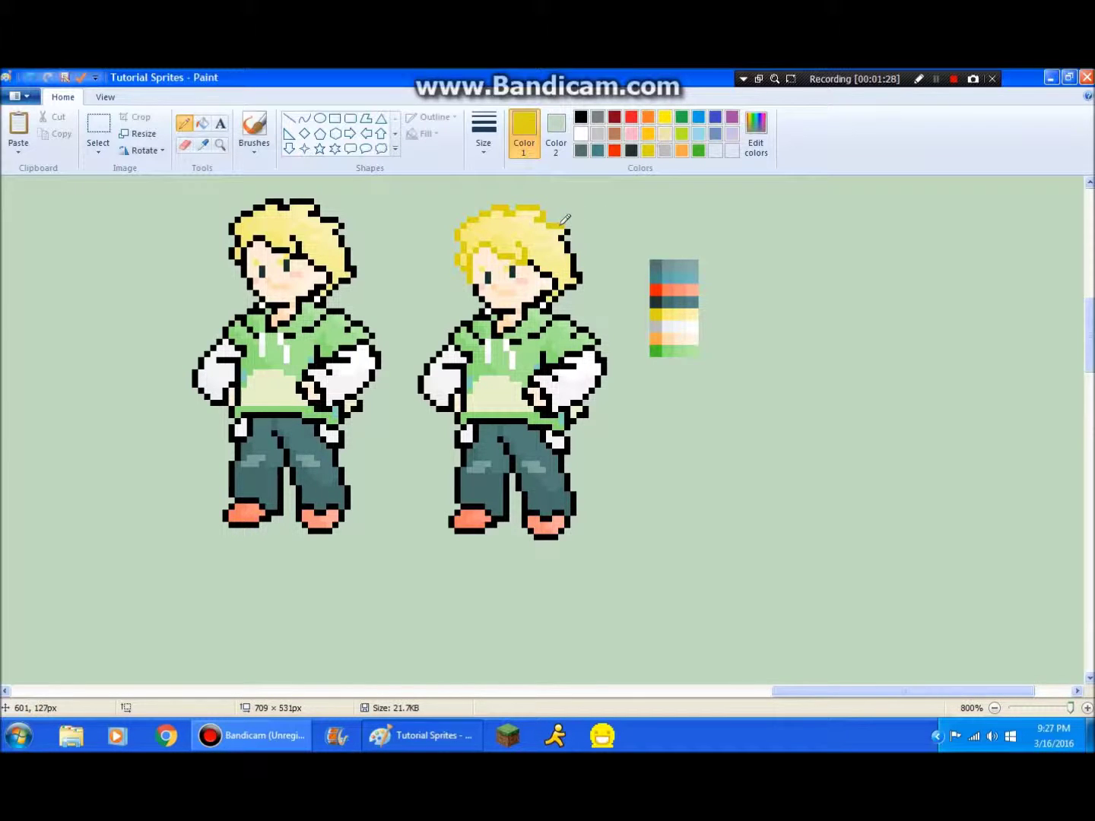
pyautogui.moveTo(566, 228)
pyautogui.mouseDown()
pyautogui.moveTo(579, 277)
pyautogui.moveTo(556, 298)
pyautogui.mouseUp()
# Sample the palette's grey for pixels beside the neck and touch up the fringe with the hair's dark yellow
pyautogui.click(202, 144)
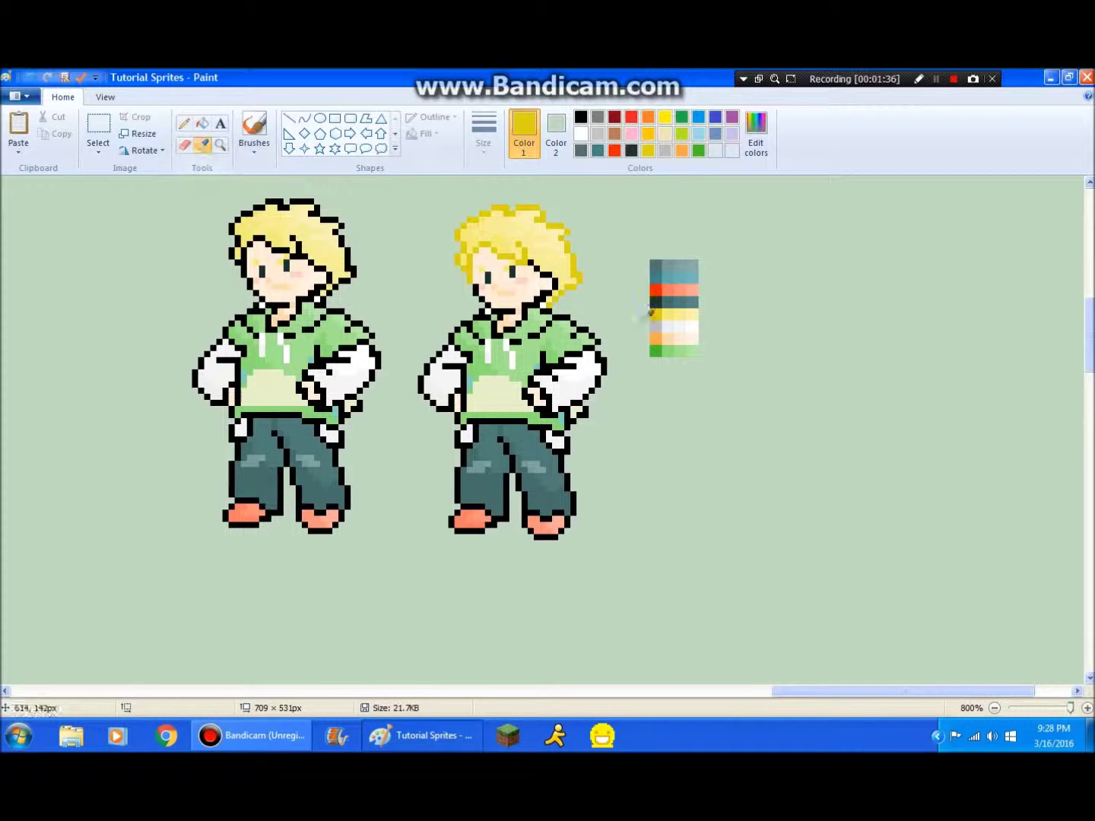
pyautogui.click(655, 321)
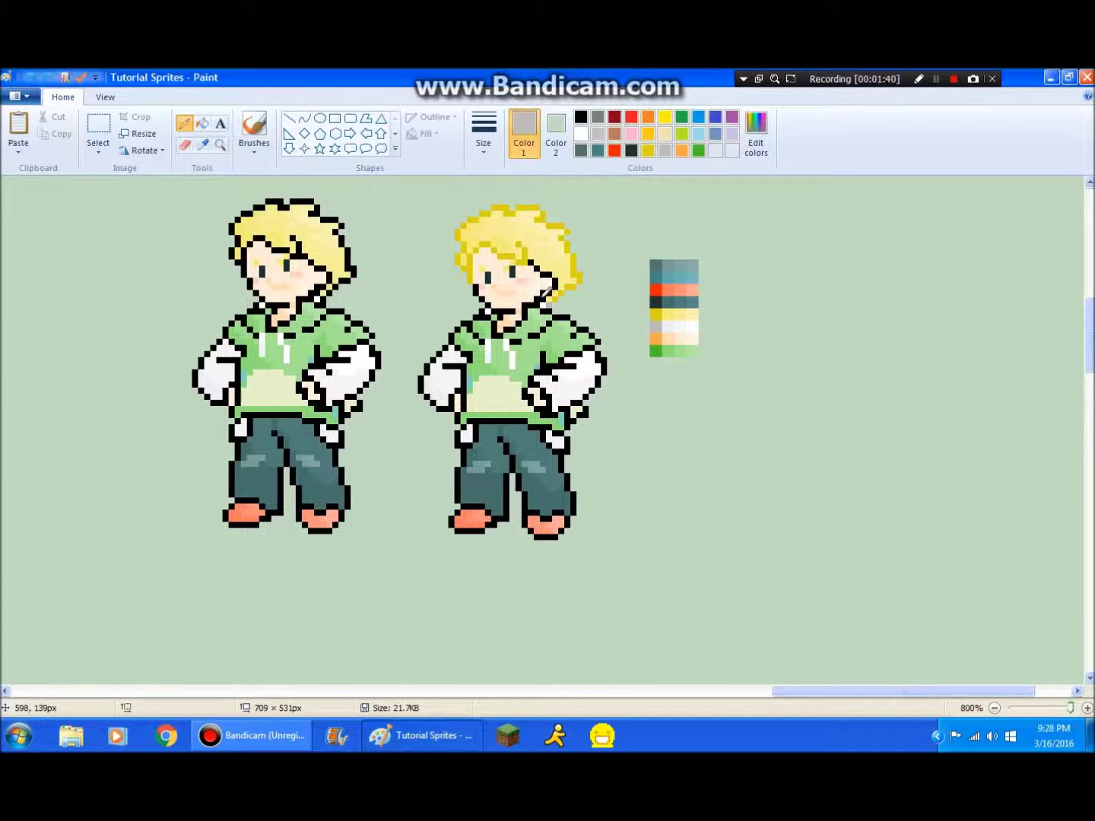
pyautogui.click(203, 145)
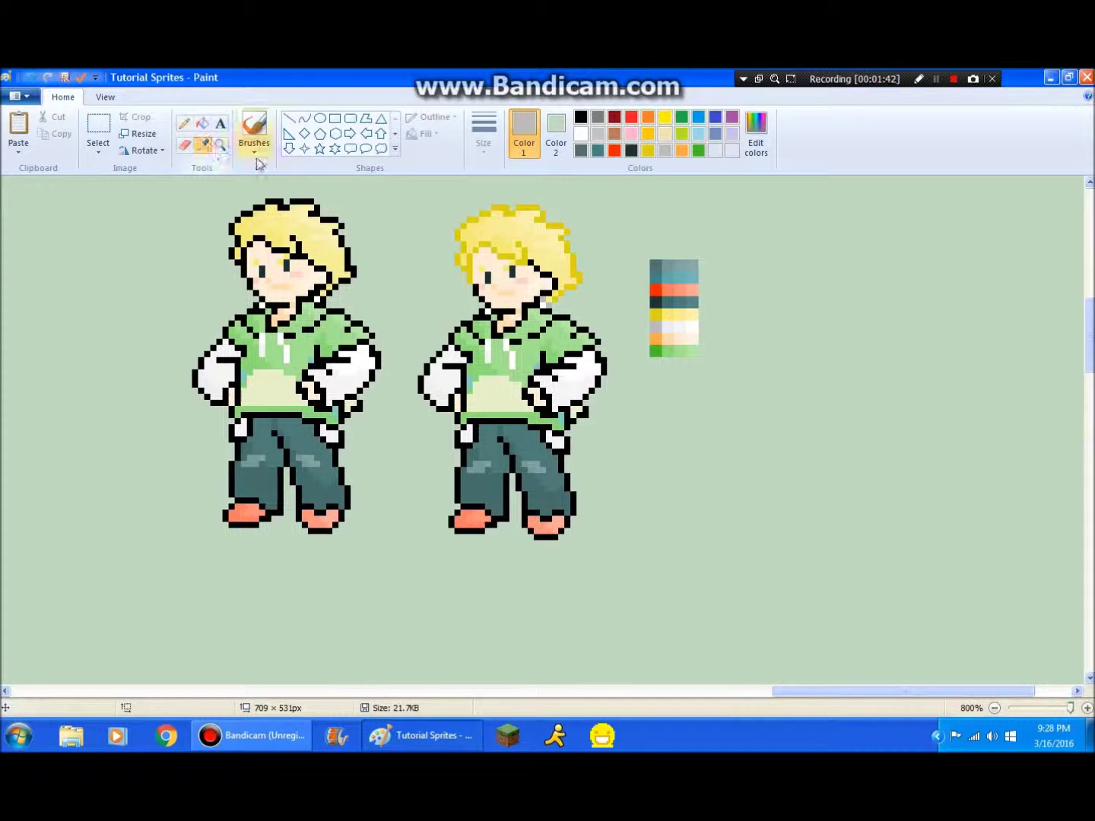
pyautogui.click(525, 250)
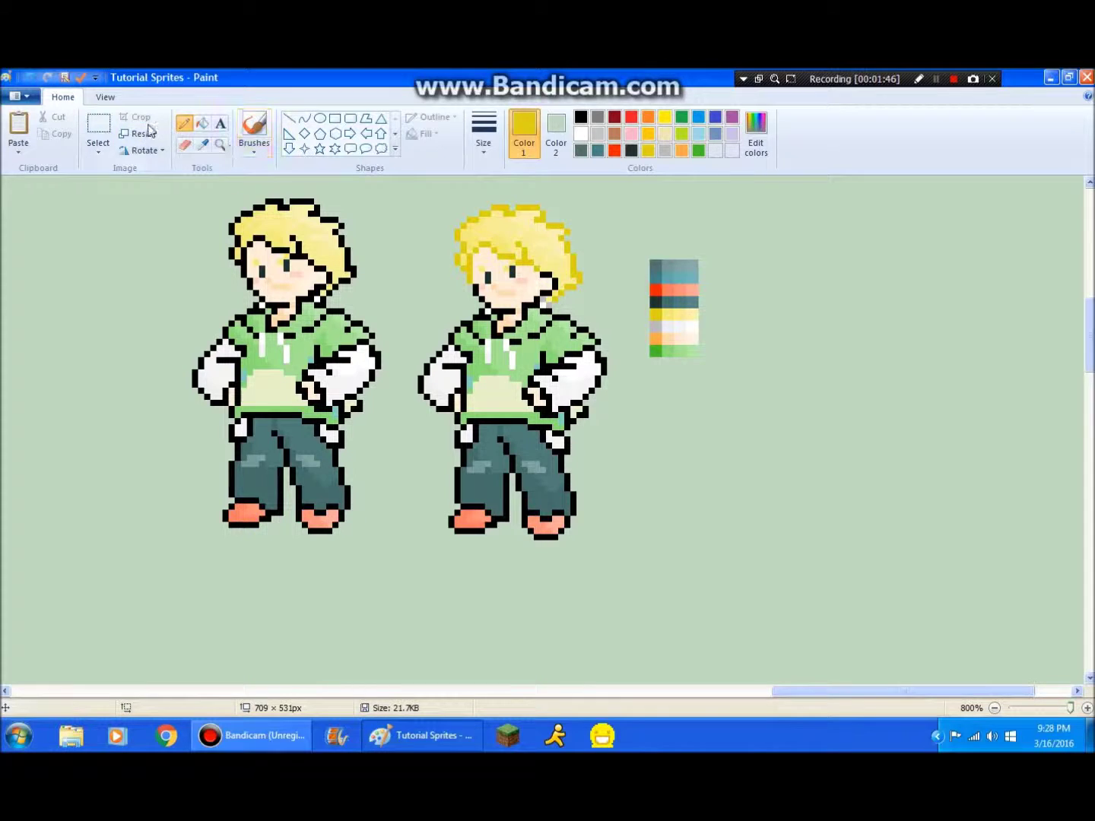
# Recolour the copy's black face, ear and neck outlines with the palette's orange, and sample grey for the neck edge
pyautogui.click(202, 144)
pyautogui.click(659, 336)
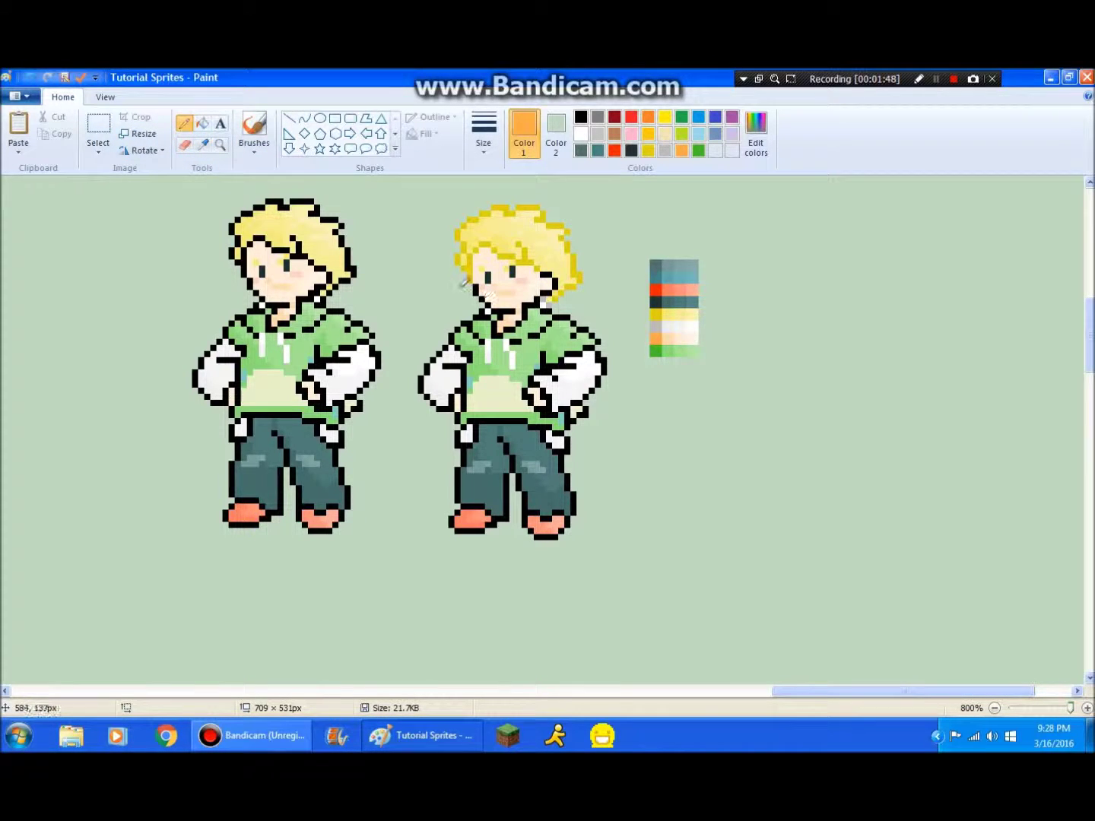
pyautogui.click(476, 289)
pyautogui.moveTo(488, 301); pyautogui.dragTo(505, 307)
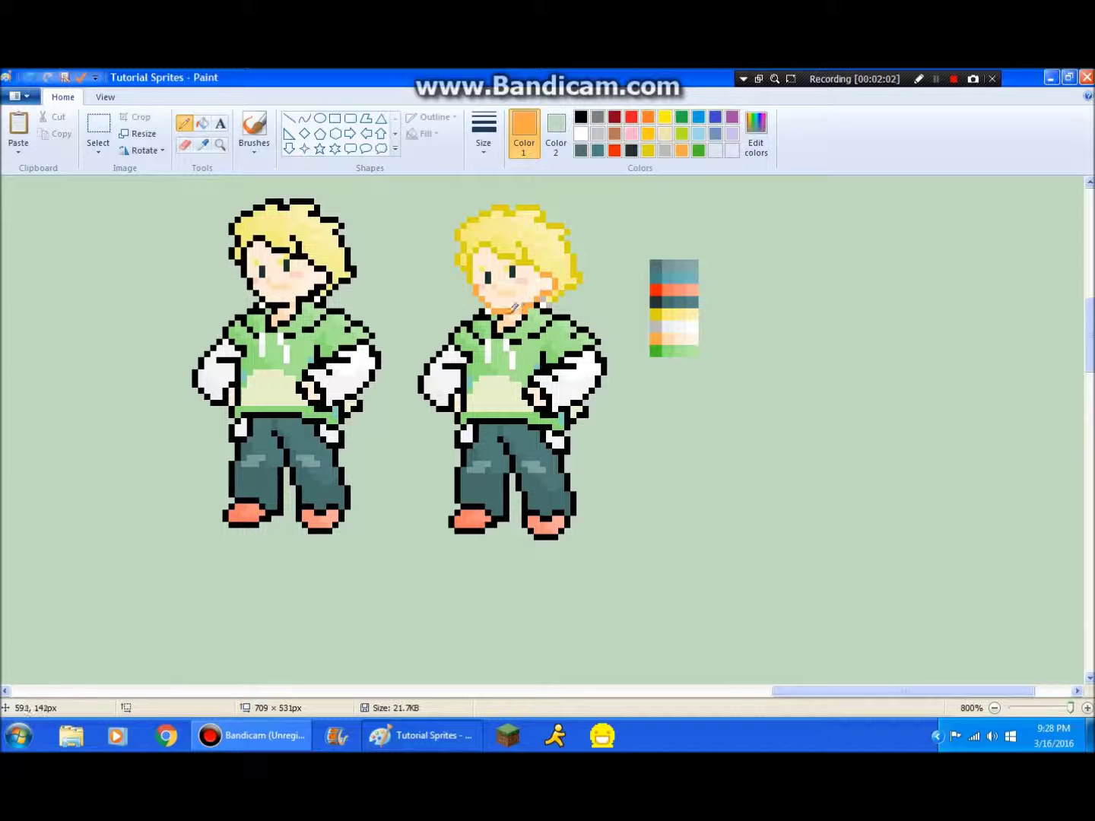
pyautogui.click(202, 143)
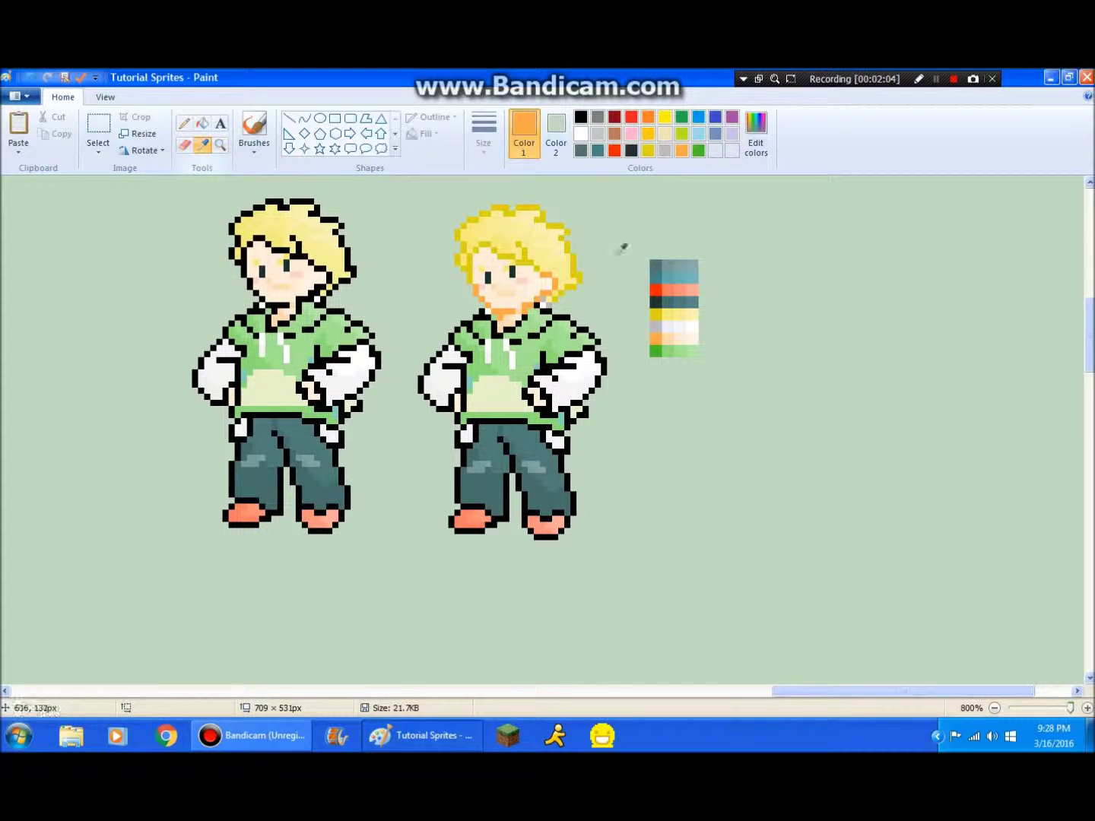
pyautogui.click(653, 320)
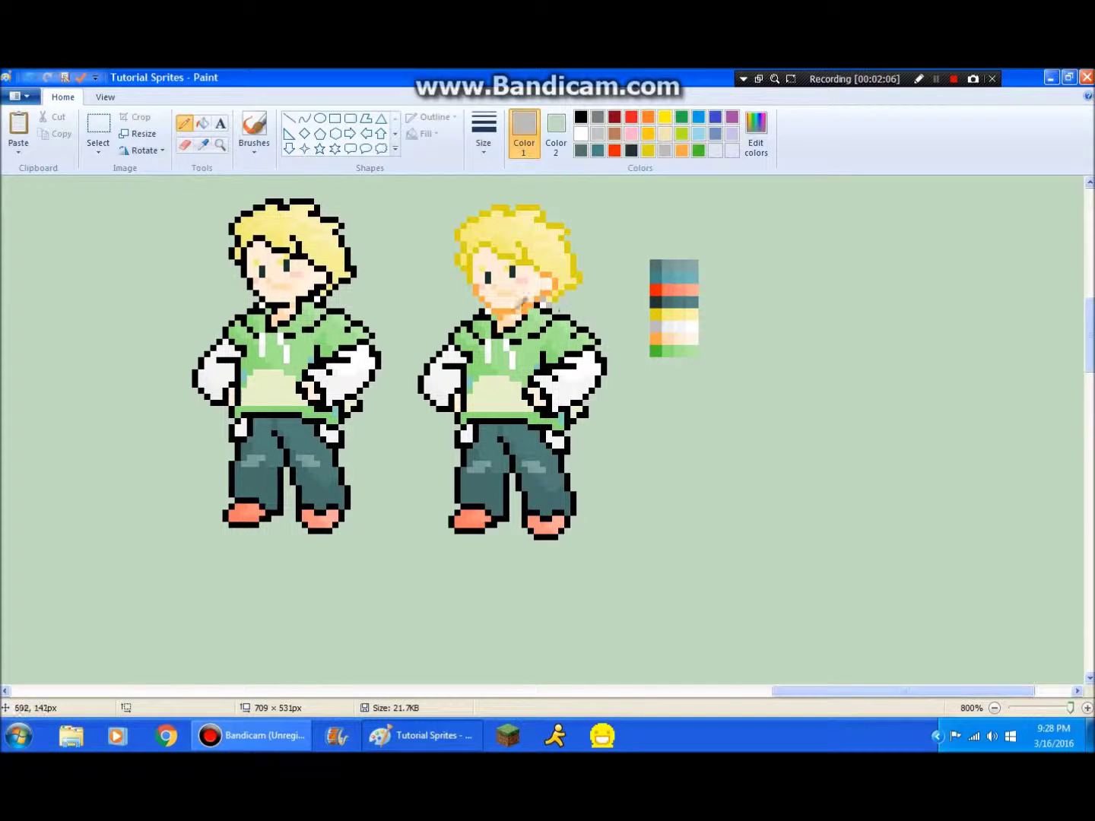
# Recolour the hood's collar outline with the palette's dark green, and sample the hoodie's light green for collar touch-ups
pyautogui.click(202, 146)
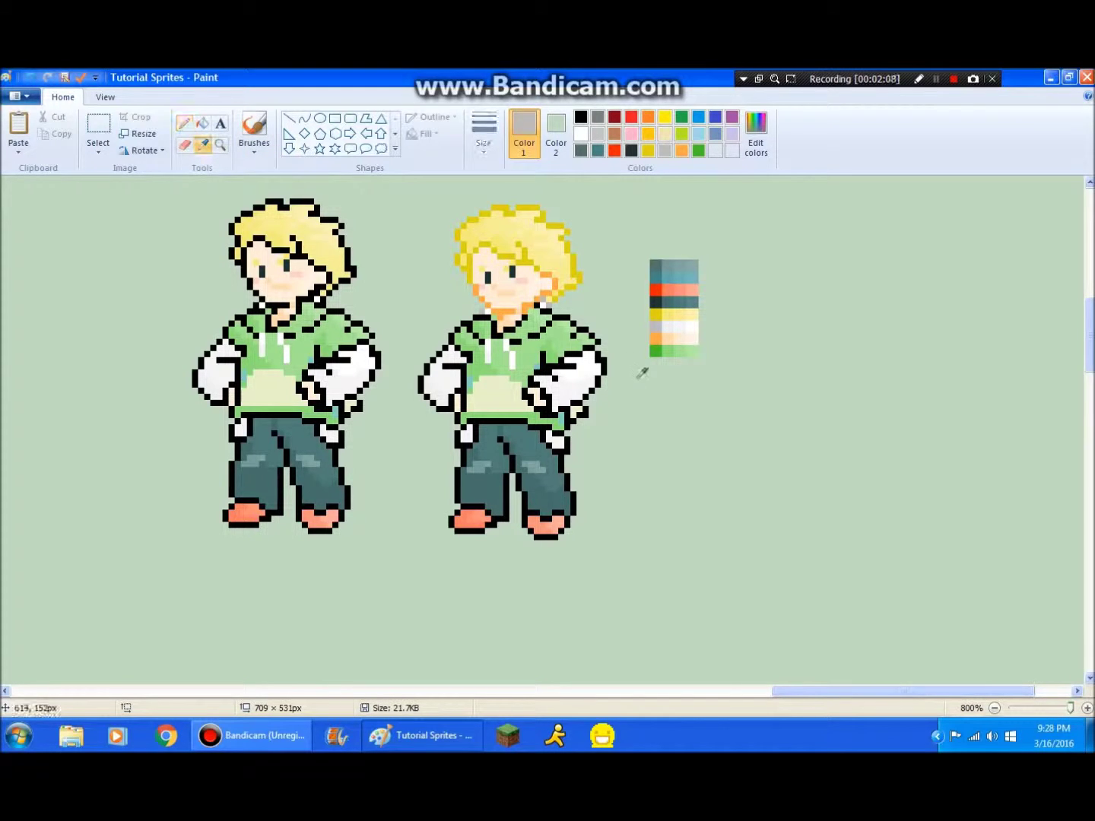
pyautogui.click(657, 351)
pyautogui.moveTo(482, 315); pyautogui.dragTo(500, 323)
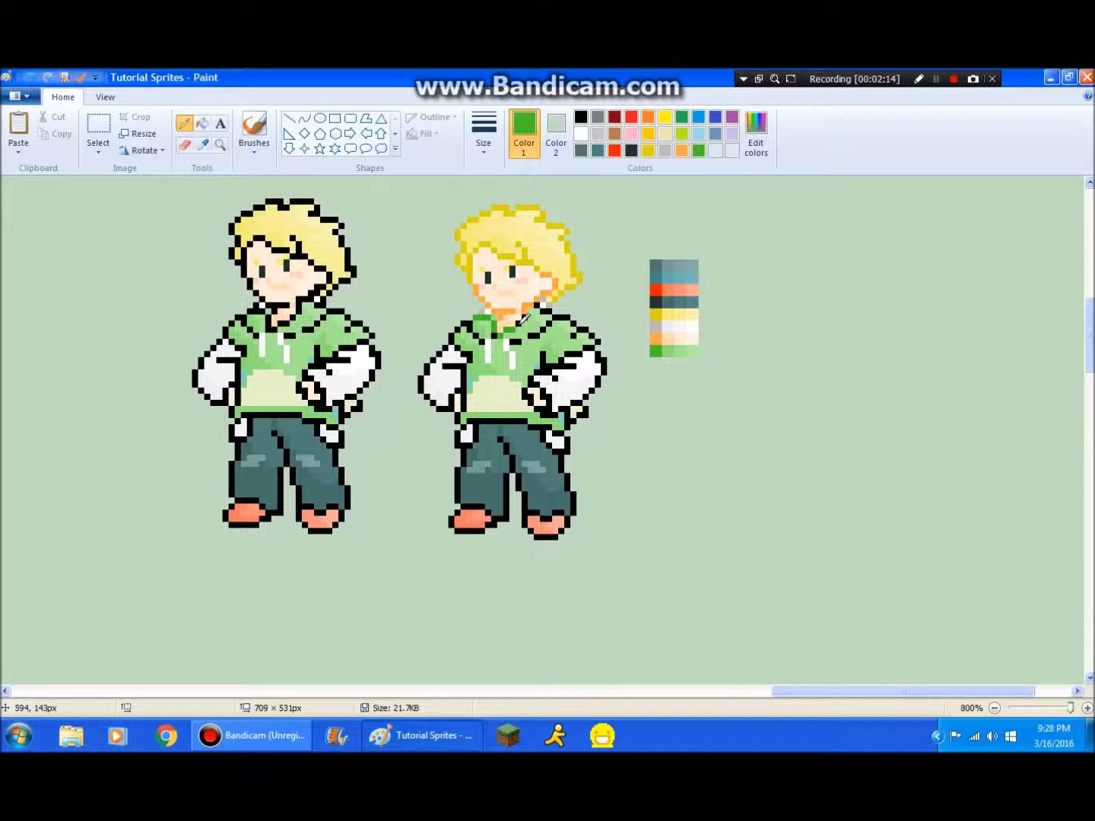
pyautogui.click(202, 145)
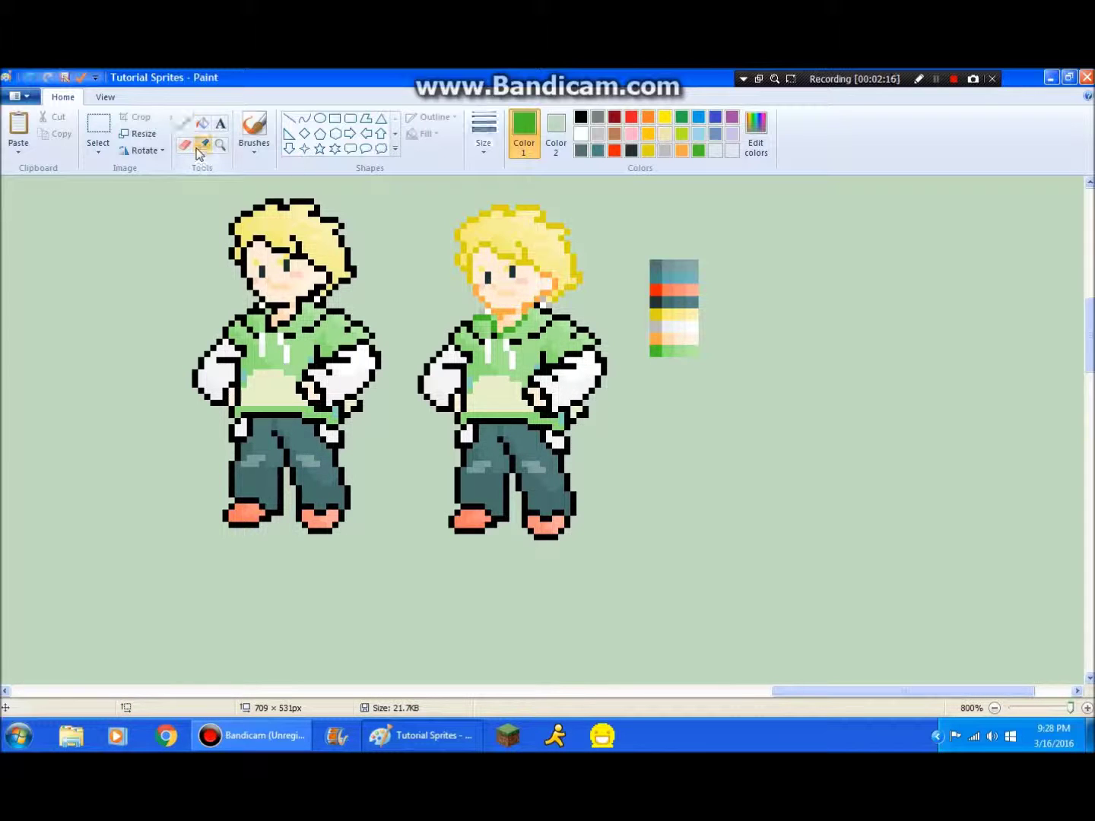
pyautogui.click(495, 338)
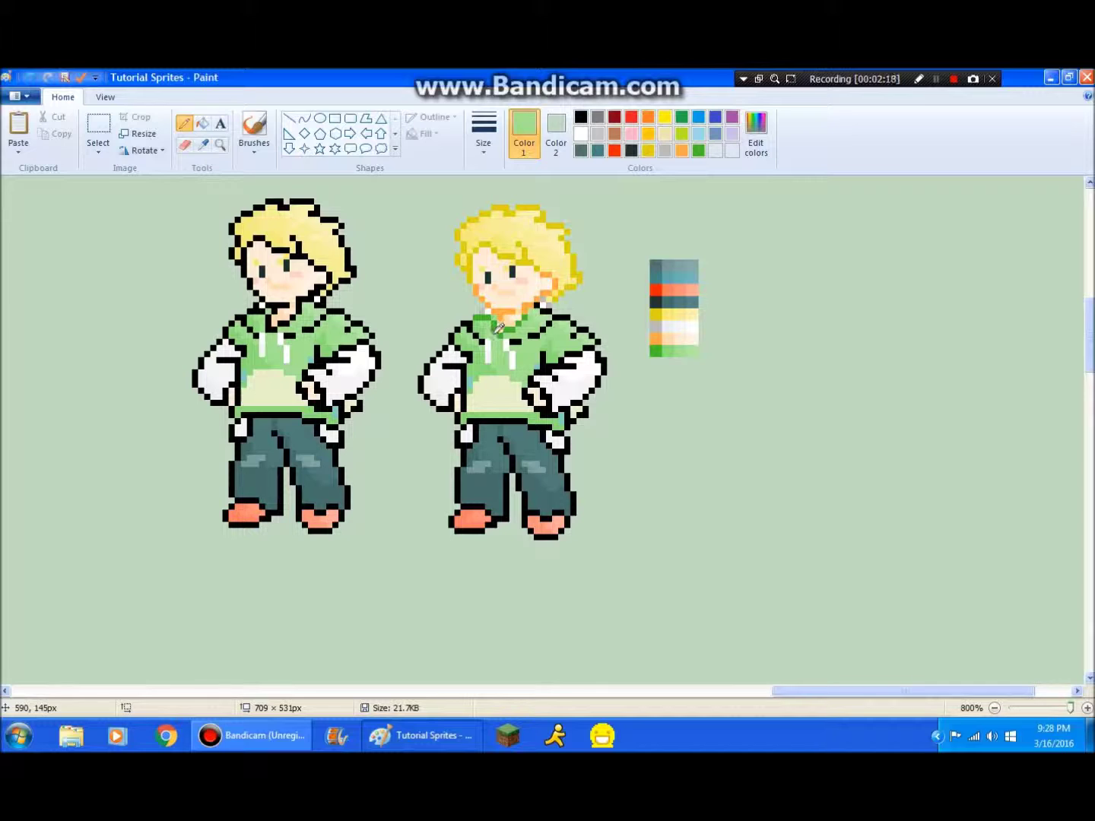
# Resample the dark green and recolour the remaining black hoodie outlines, including the shoulders, side and bottom hem
pyautogui.click(202, 145)
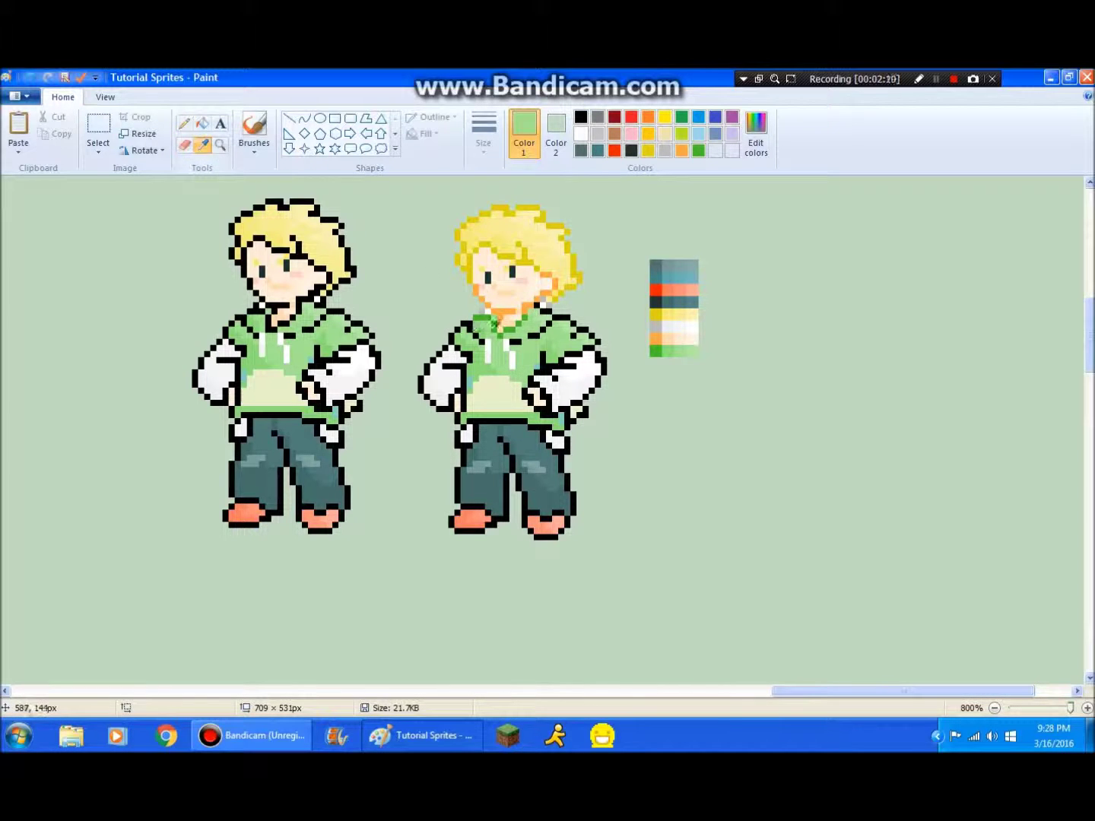
pyautogui.click(526, 311)
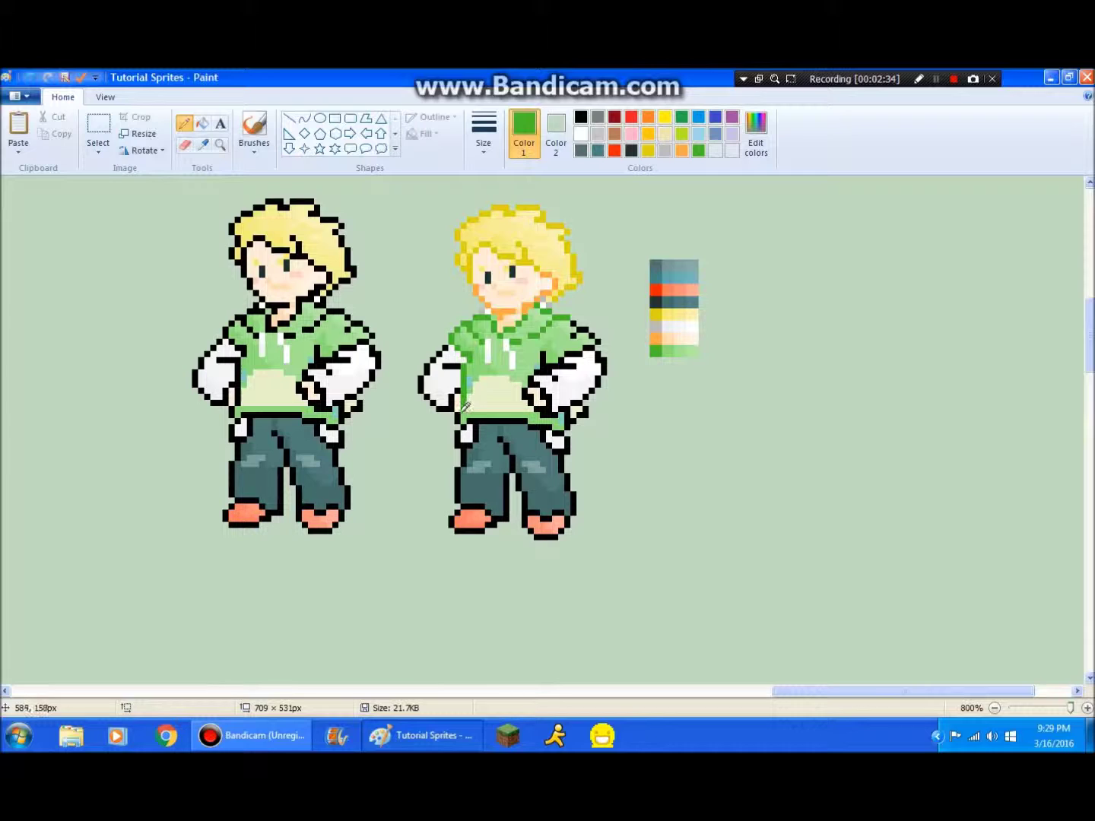
pyautogui.moveTo(464, 422); pyautogui.dragTo(549, 423)
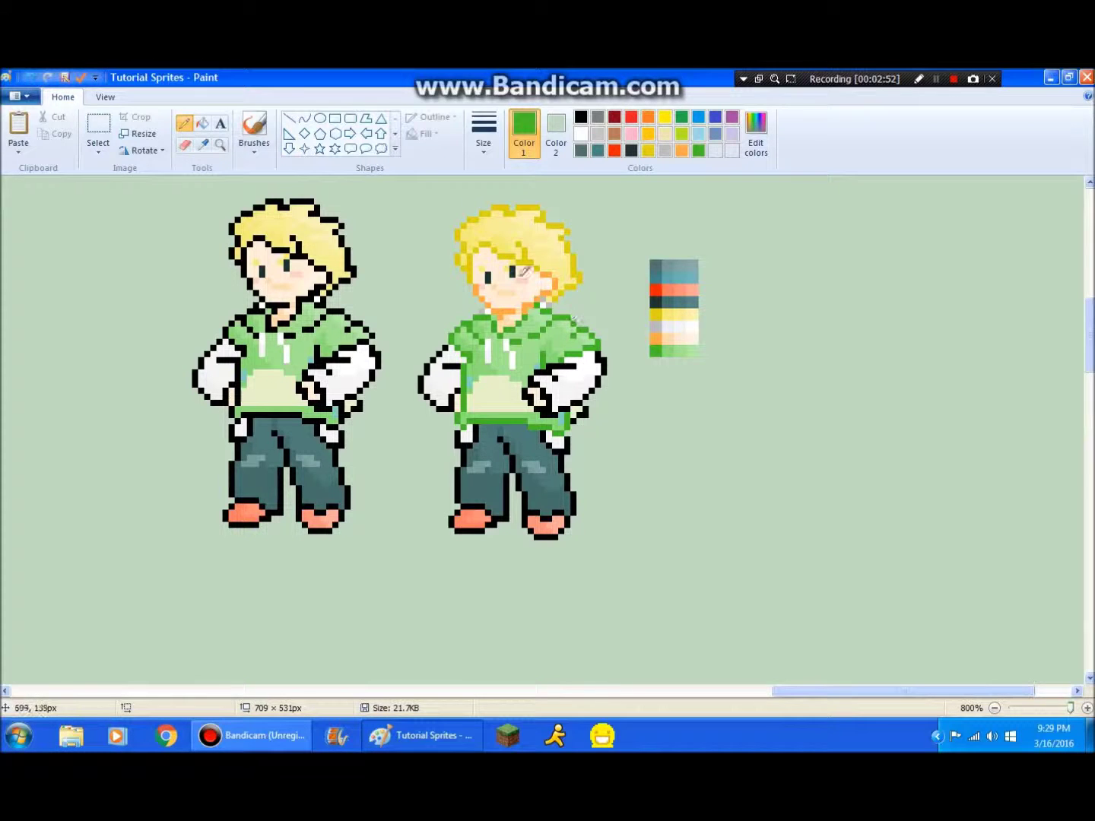
# Sample the palette's grey and recolour the copy's black outlines around both white sleeves
pyautogui.click(206, 144)
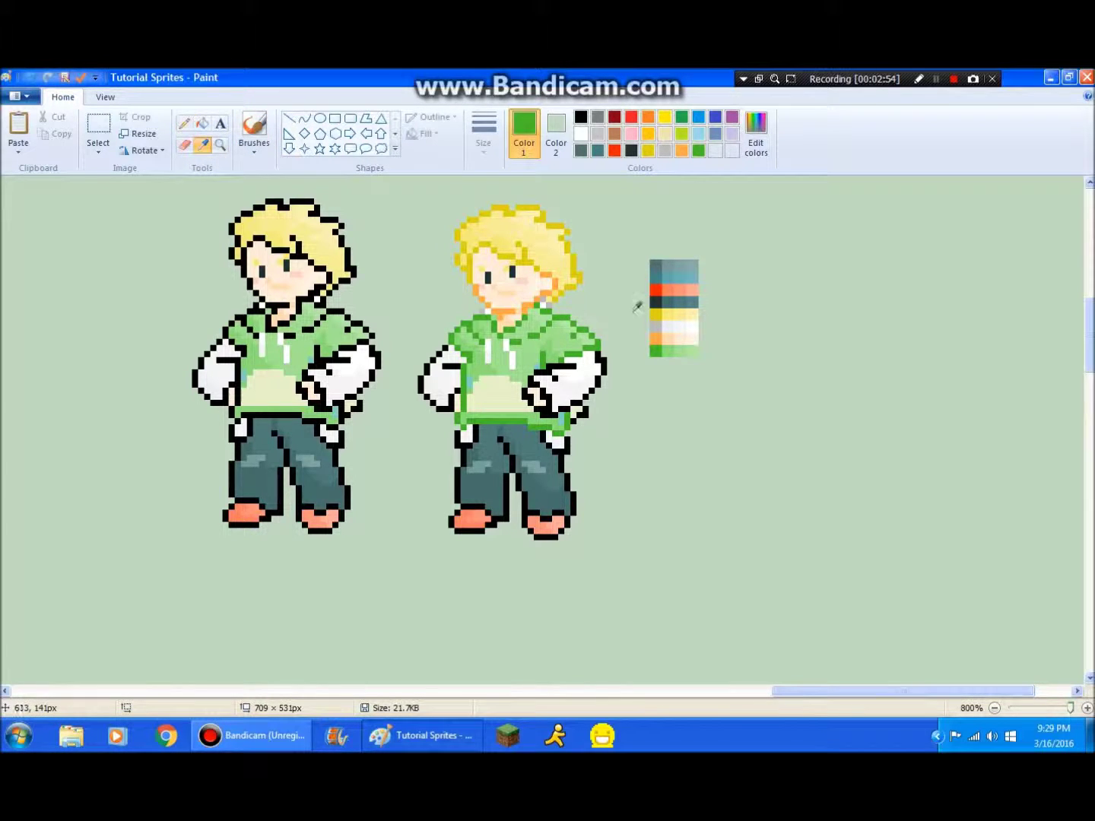
pyautogui.click(653, 325)
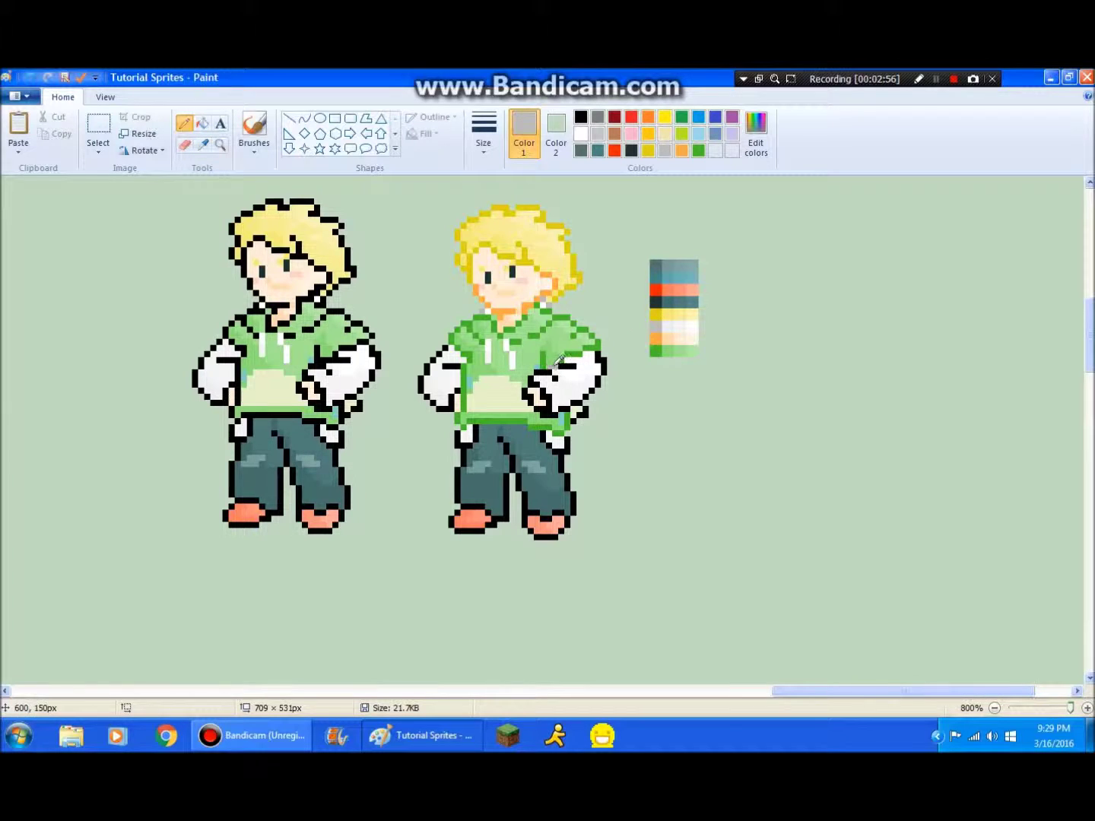
pyautogui.moveTo(556, 365); pyautogui.dragTo(570, 363)
pyautogui.moveTo(547, 378); pyautogui.dragTo(553, 396)
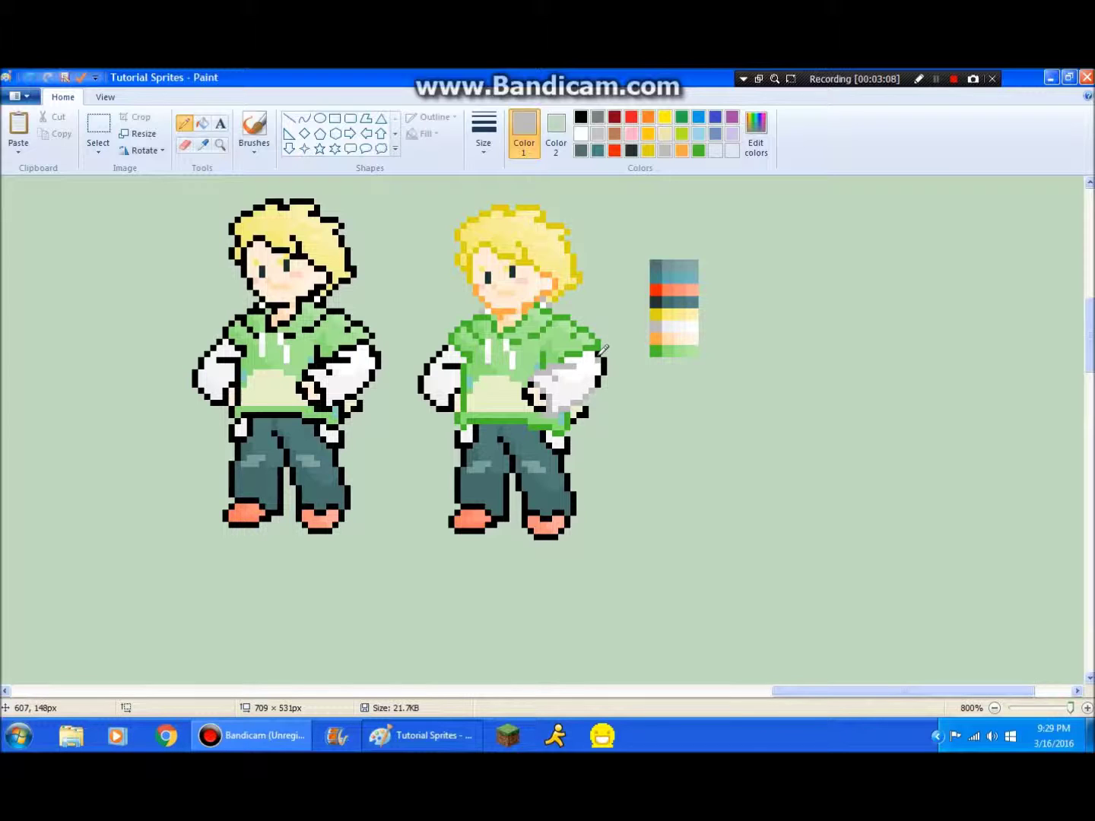
pyautogui.moveTo(605, 346); pyautogui.dragTo(608, 369)
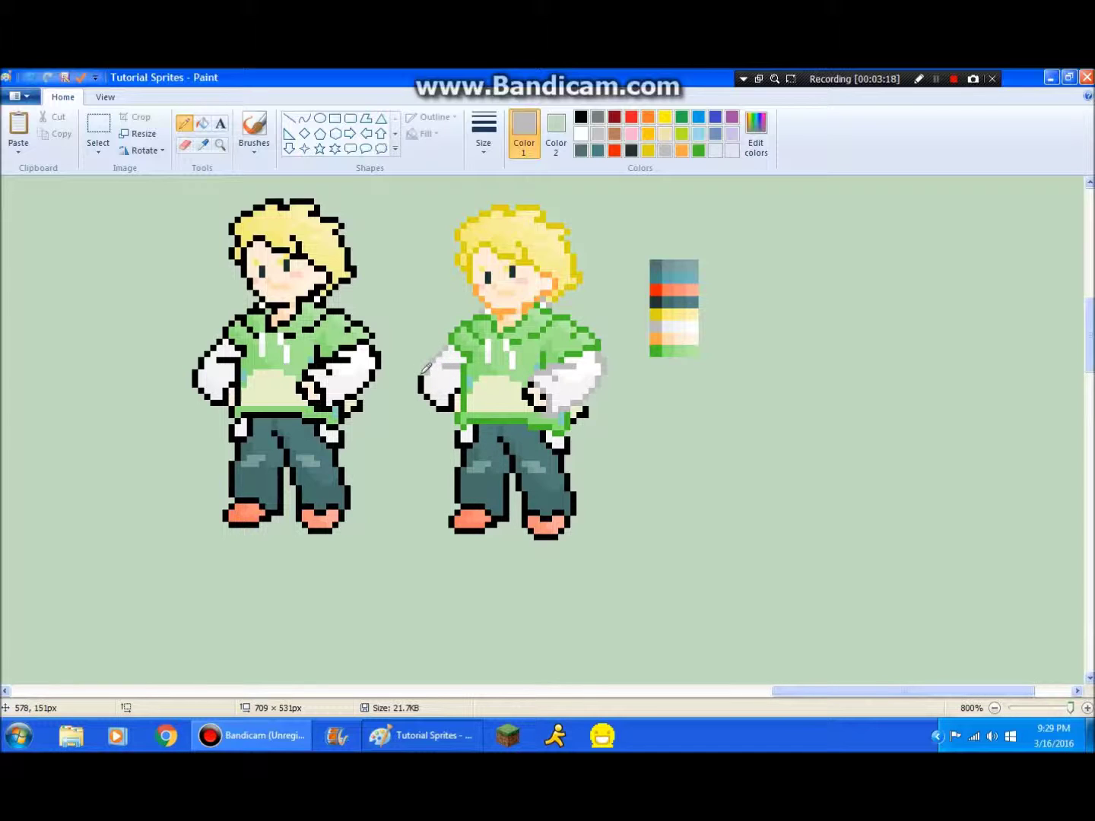
pyautogui.moveTo(428, 370); pyautogui.dragTo(453, 404)
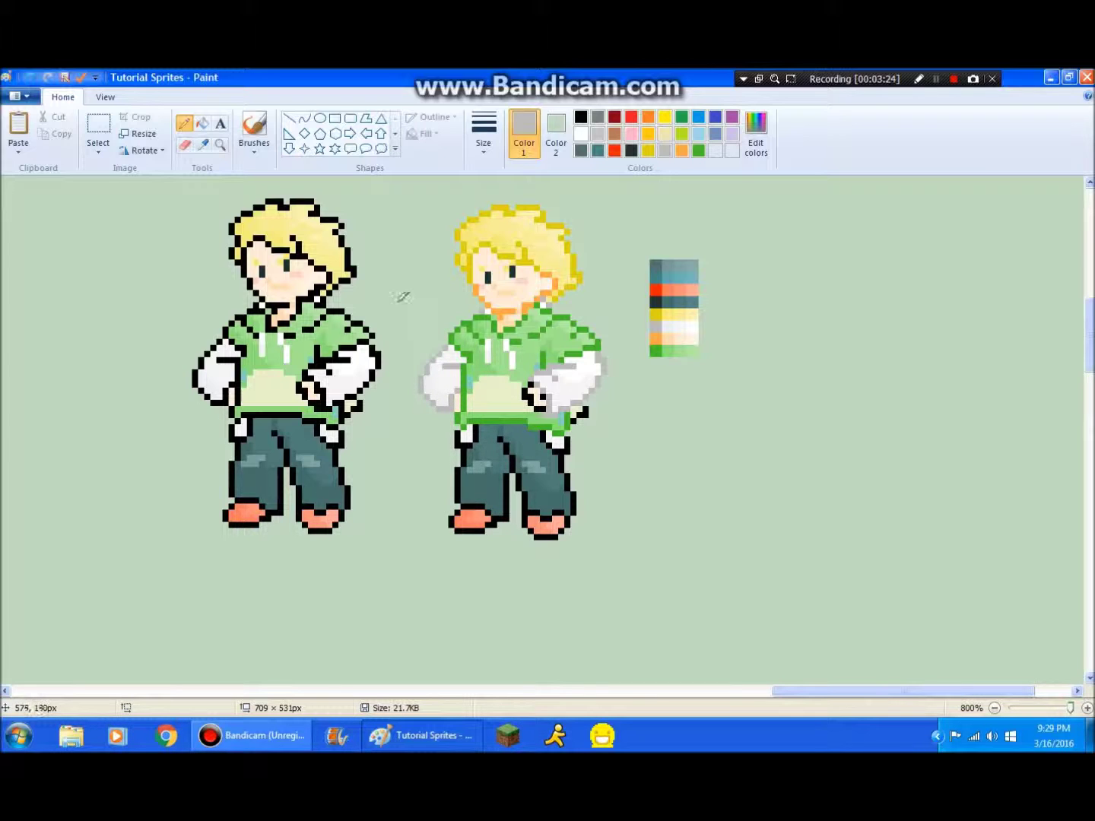
# Darken the blue pixels at the hoodie's sides with the palette's teal, and recolour the hand's black outline with orange
pyautogui.click(202, 145)
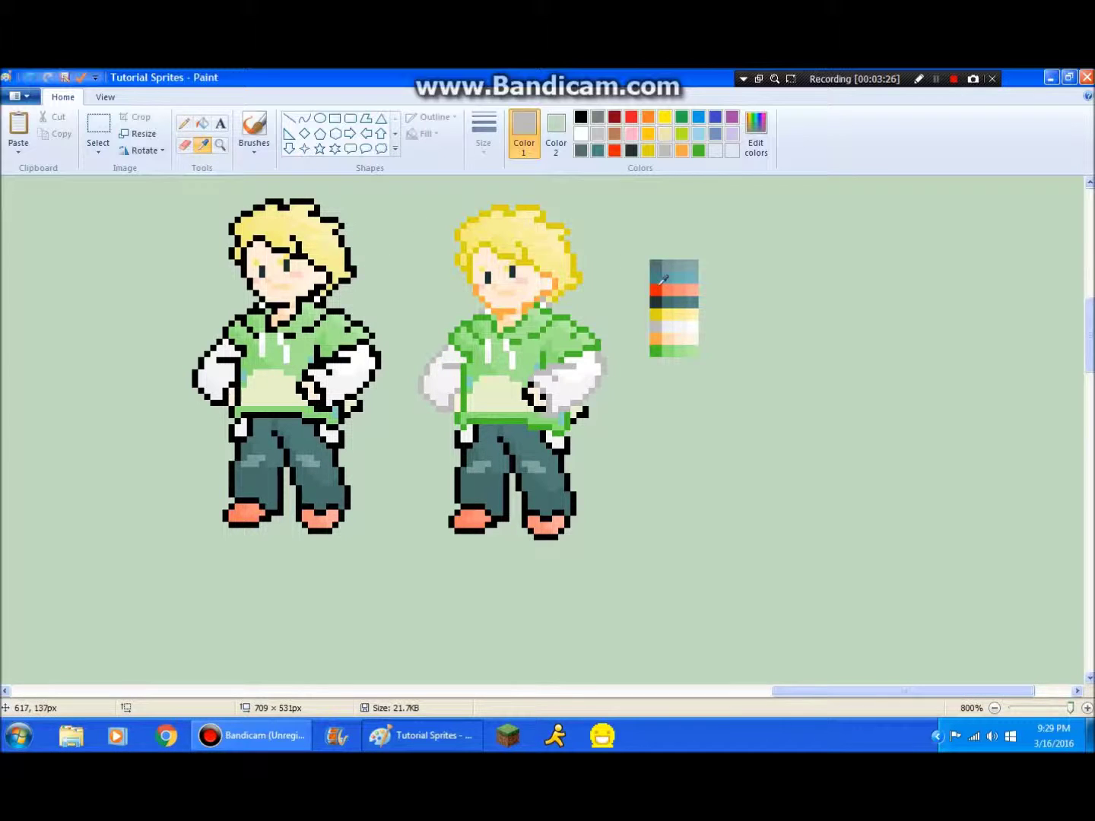
pyautogui.click(662, 280)
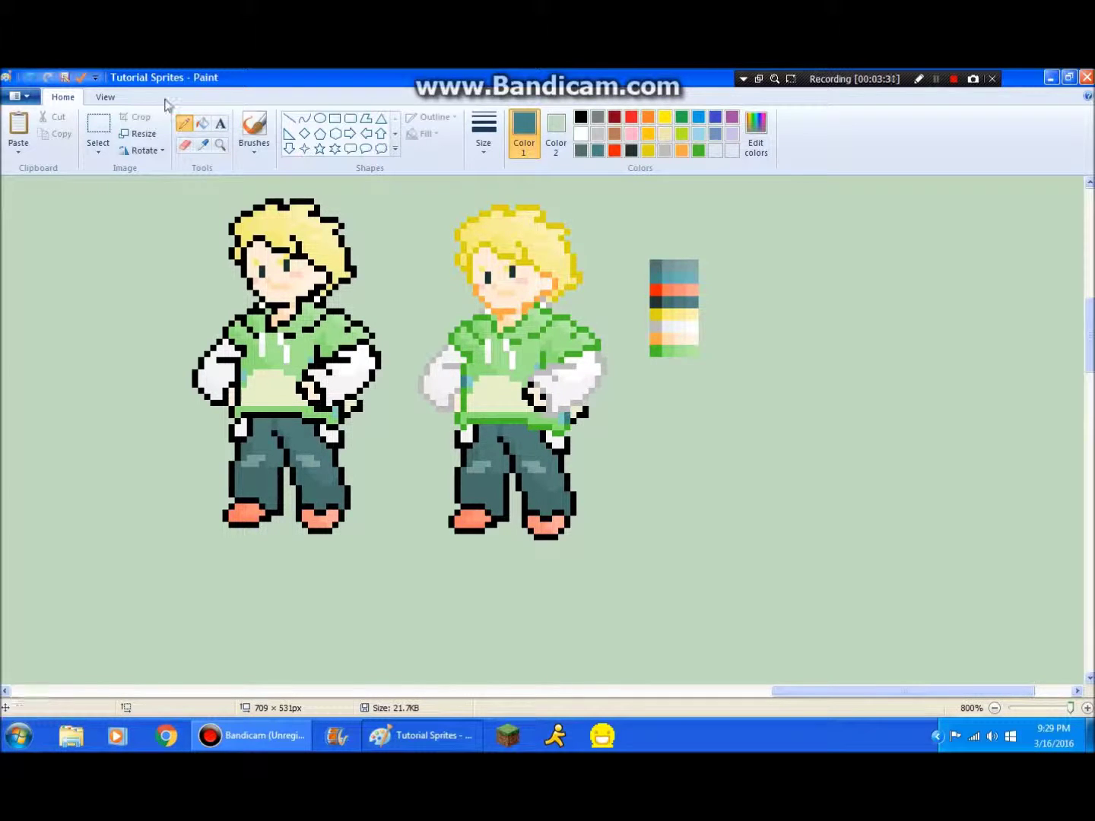
pyautogui.click(203, 144)
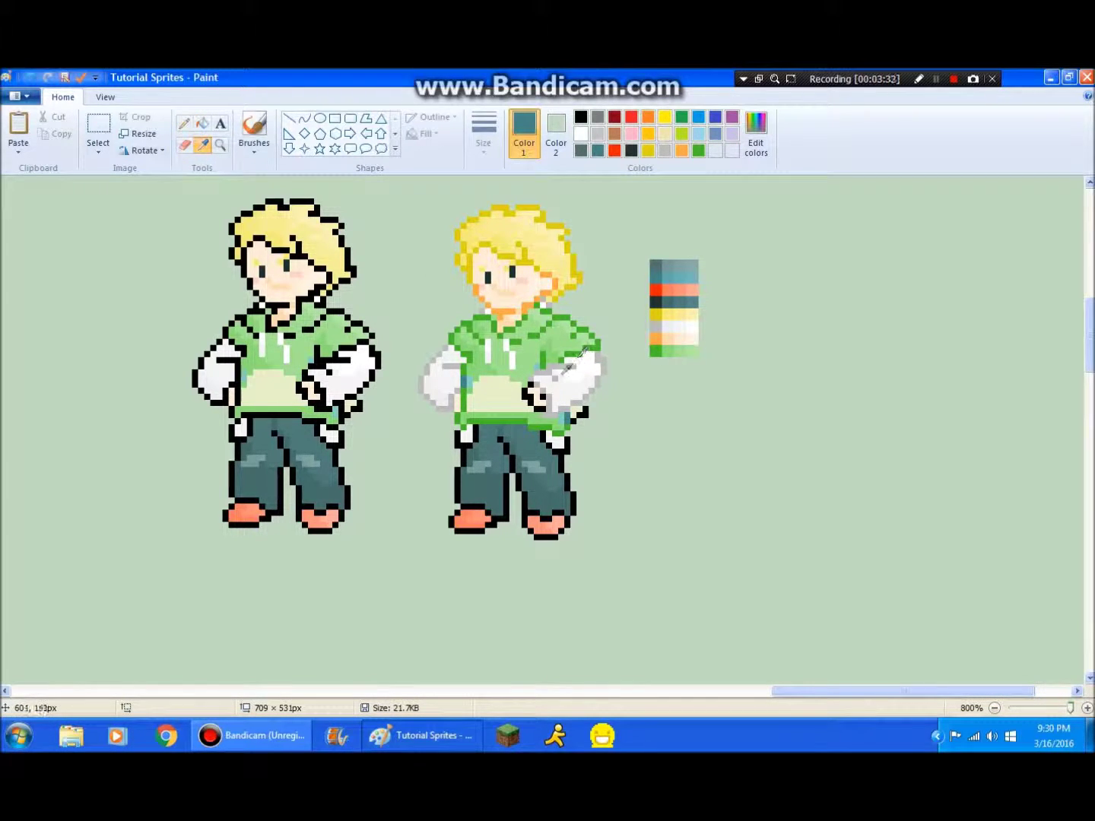
pyautogui.click(651, 338)
pyautogui.click(542, 394)
pyautogui.click(530, 390)
pyautogui.click(536, 401)
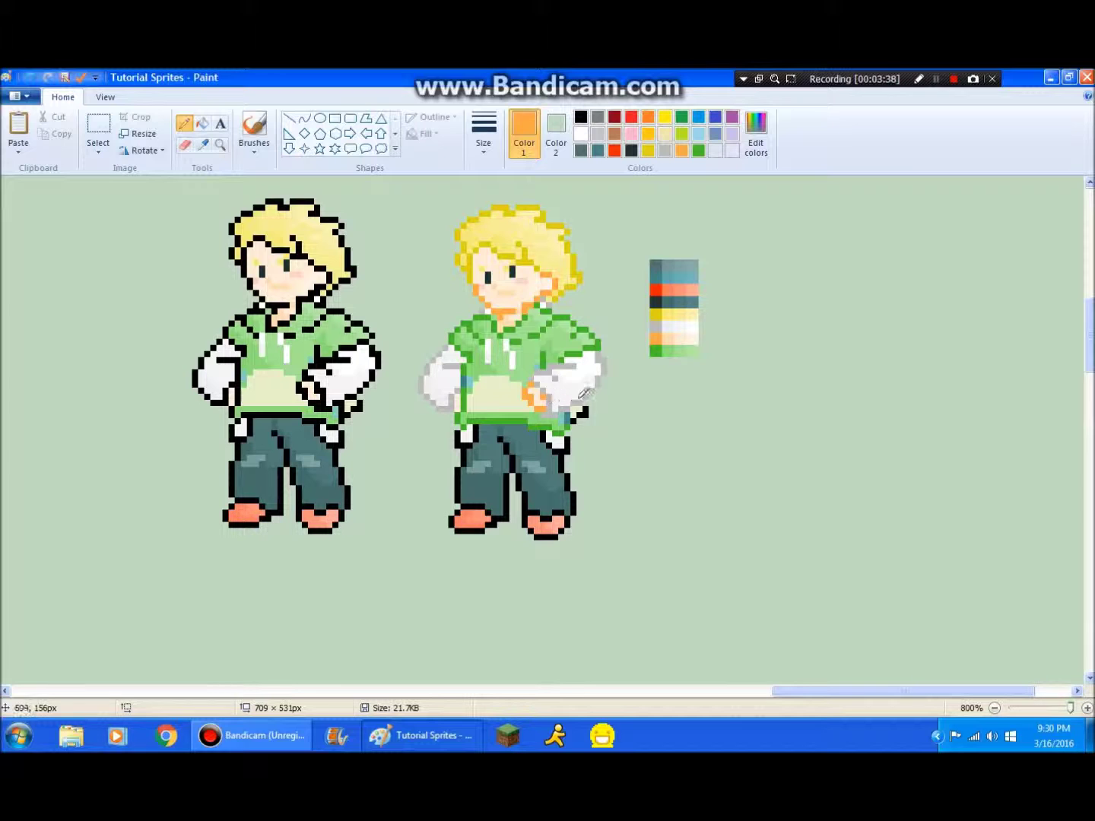
# Sample the pale cream of the hoodie's pocket and draw it as a new row beneath the palette's green row
pyautogui.click(202, 144)
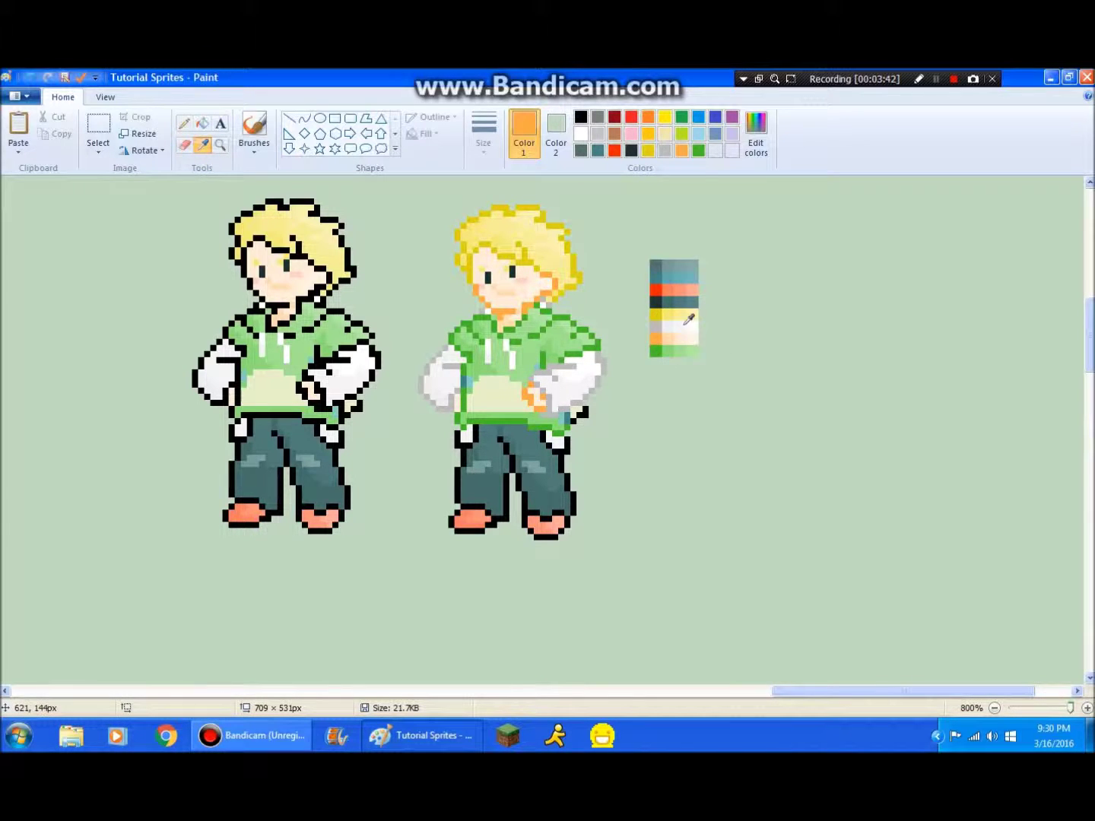
pyautogui.click(99, 131)
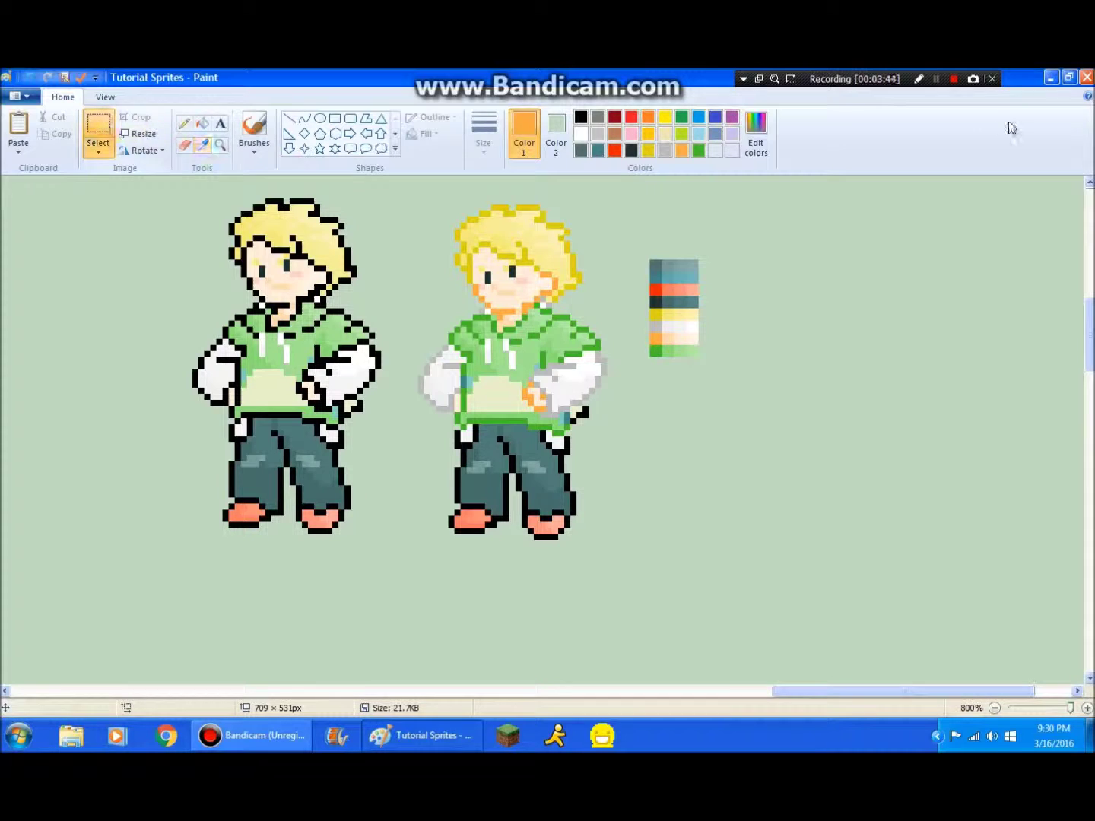
pyautogui.click(936, 78)
pyautogui.click(185, 125)
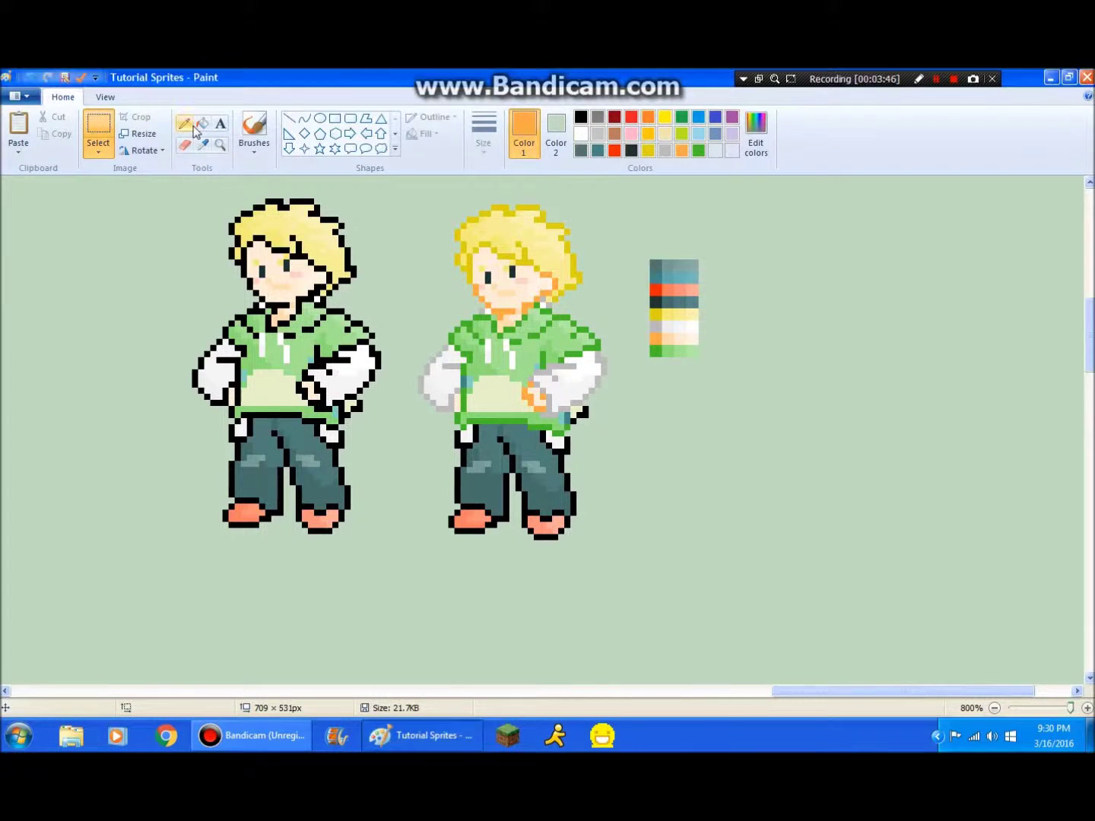
pyautogui.click(203, 144)
pyautogui.click(695, 352)
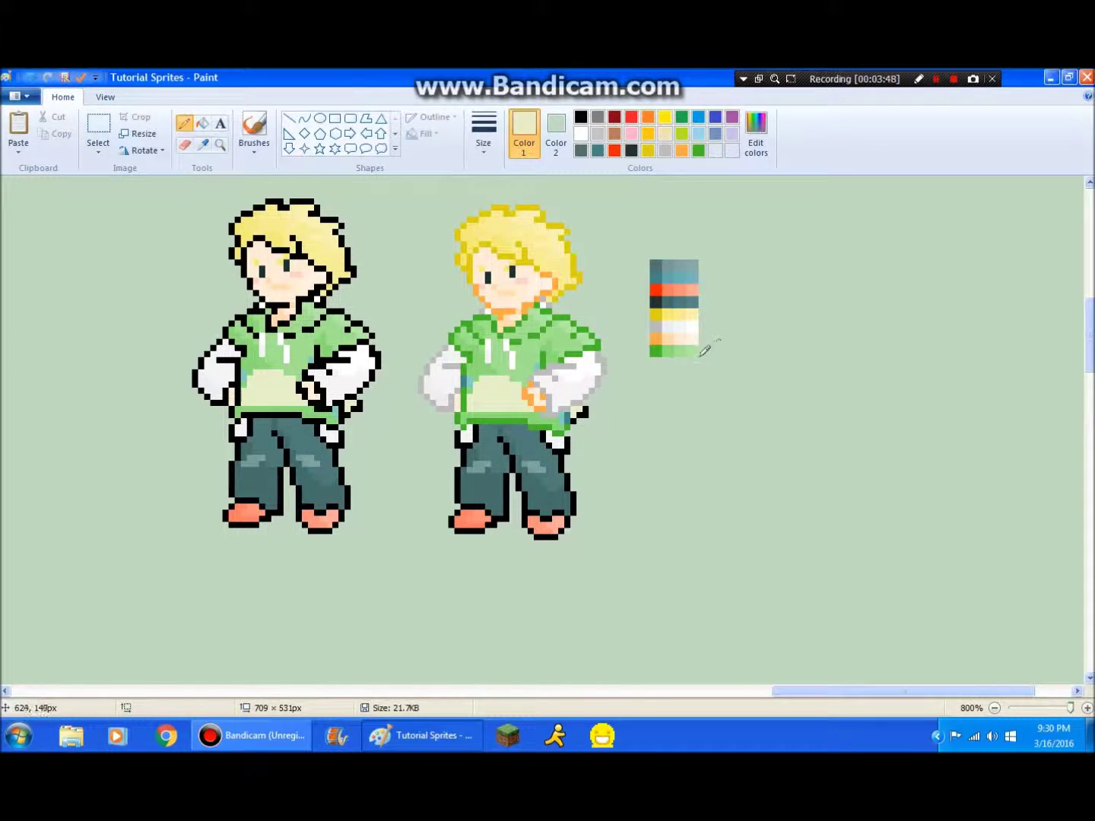
pyautogui.moveTo(661, 359); pyautogui.dragTo(688, 360)
# Mix a darker shade of the cream (red 205, green 223, blue 134) and add it at the dark end of its palette row
pyautogui.click(757, 136)
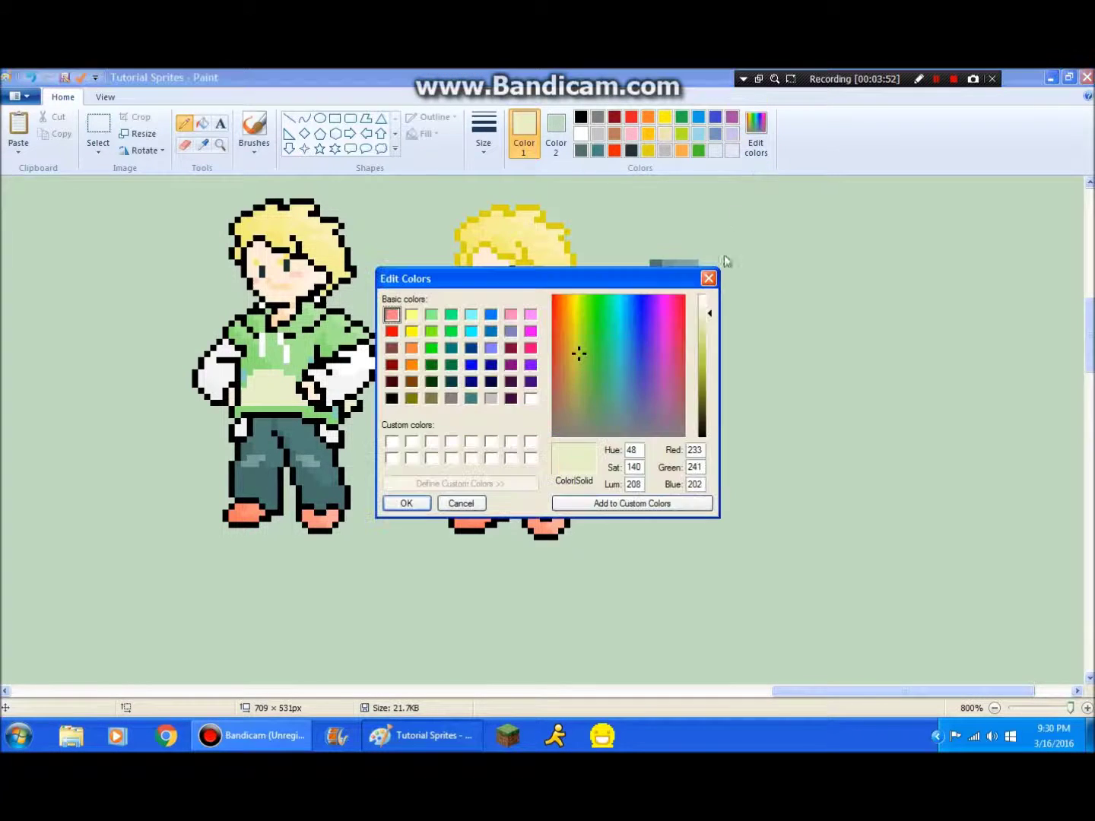
pyautogui.click(701, 338)
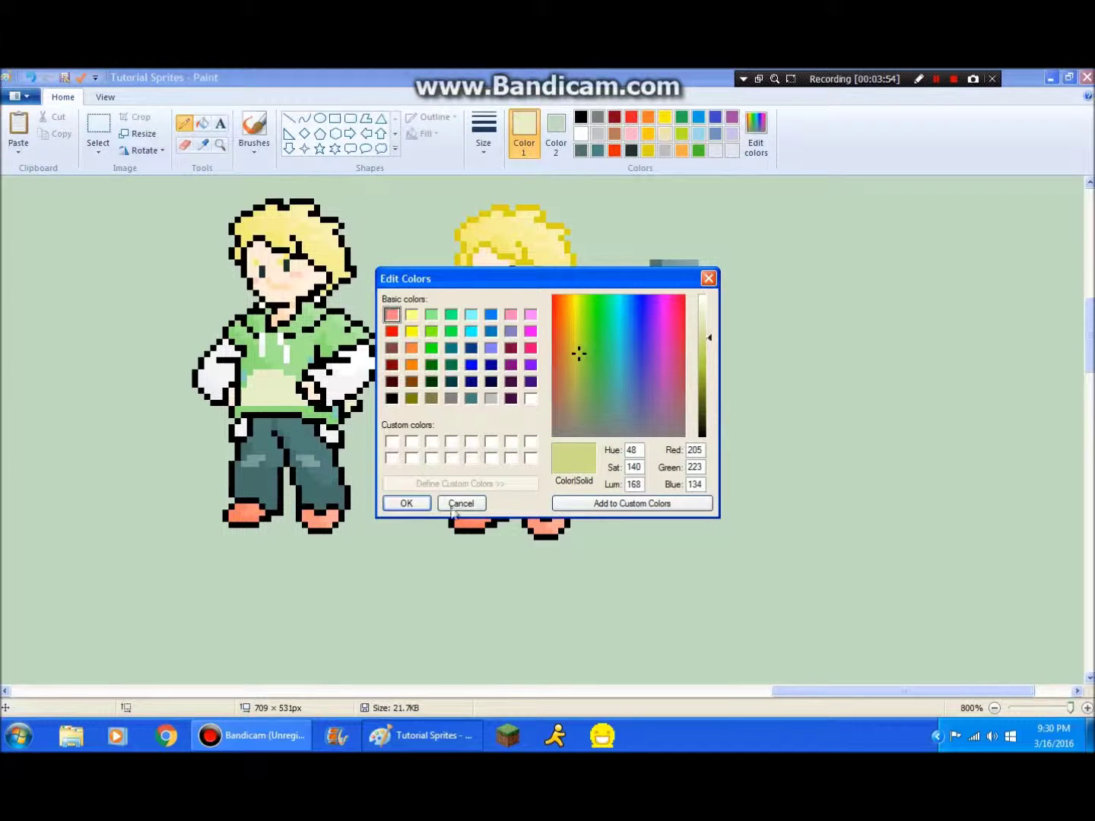
pyautogui.click(407, 503)
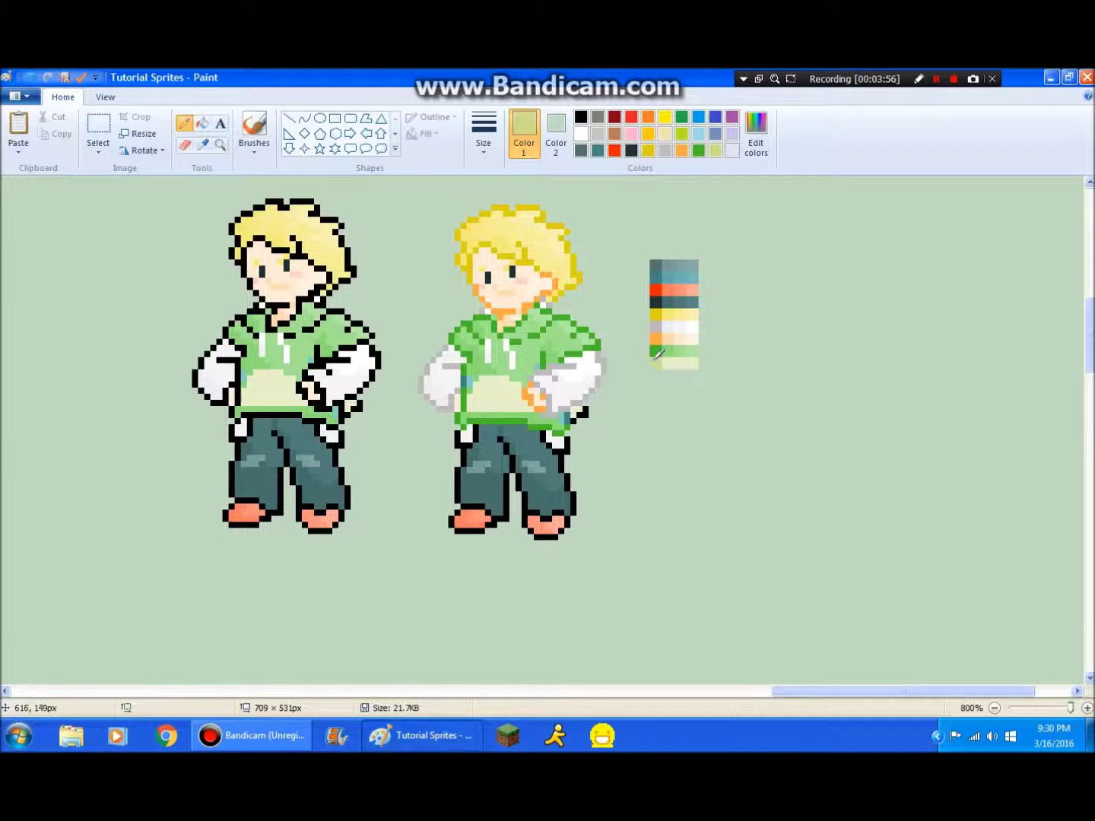
pyautogui.click(756, 136)
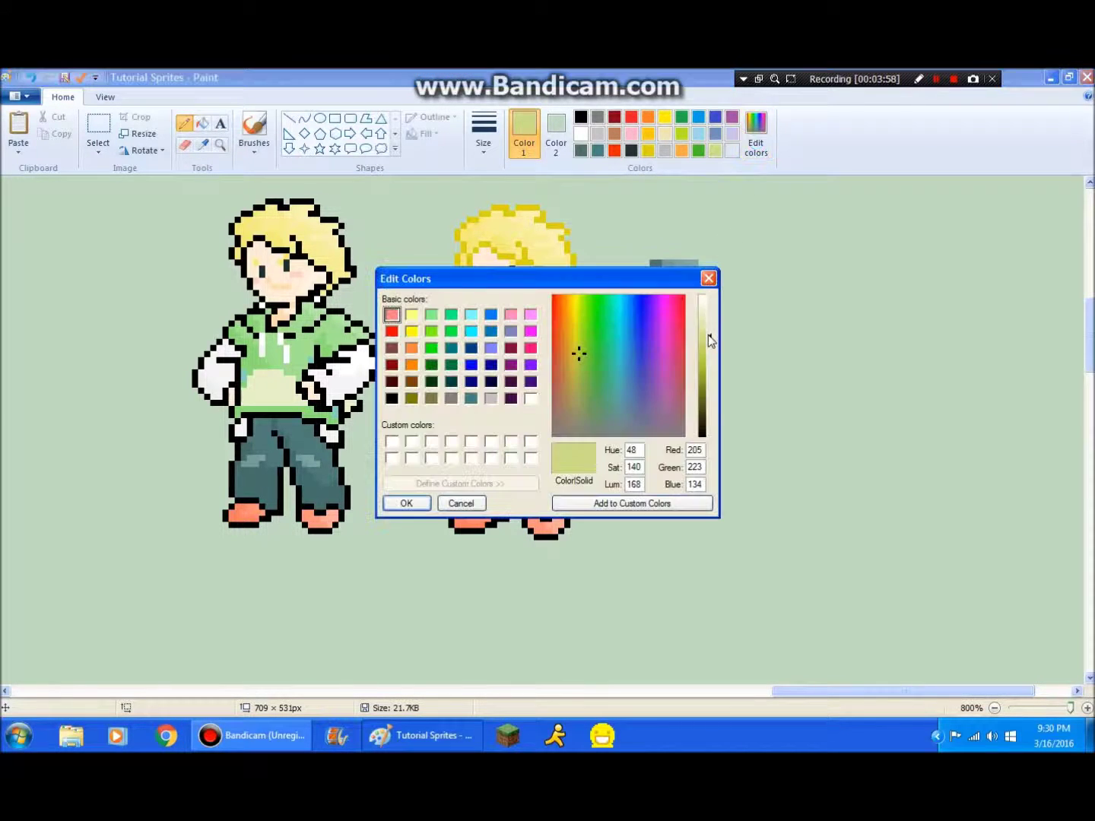
pyautogui.click(414, 505)
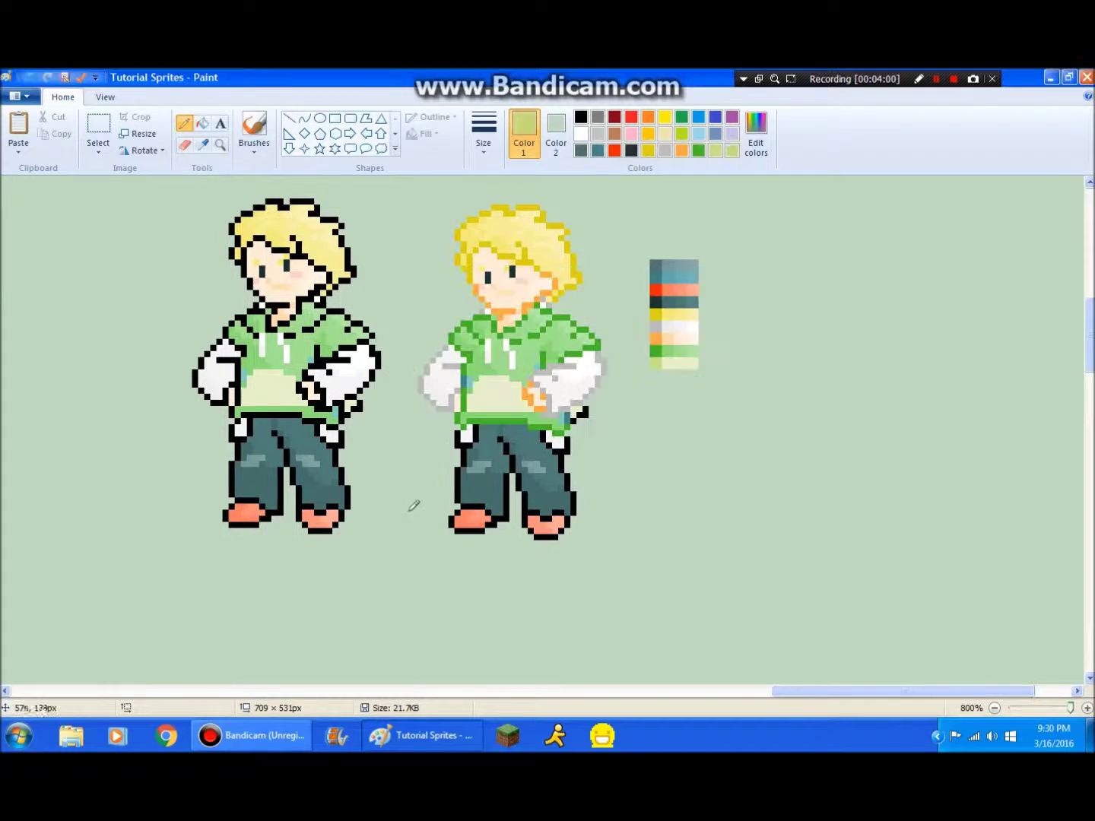
# Sample the new dark cream swatch and recolour the black outlines of the small cream parts beside the hoodie's hem
pyautogui.click(203, 127)
pyautogui.click(935, 79)
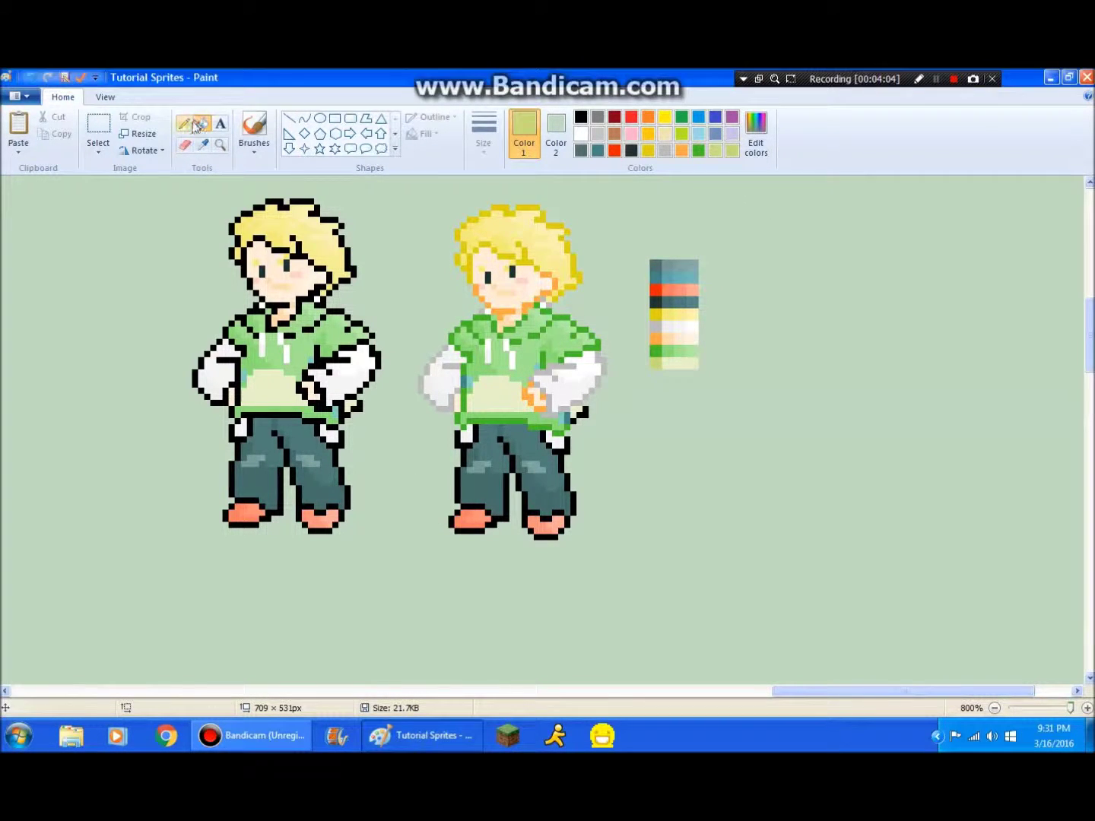
pyautogui.click(183, 123)
pyautogui.click(202, 143)
pyautogui.click(660, 360)
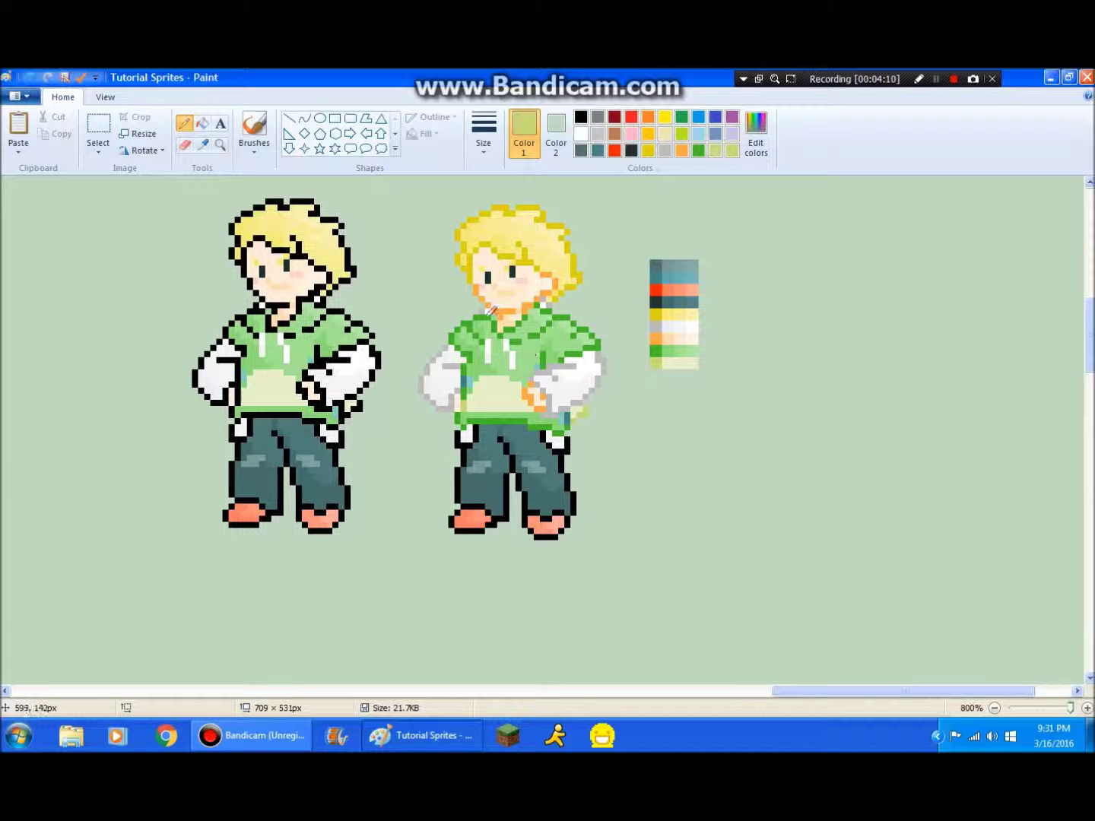
# Resample the palette's grey and recolour the black outlines of the white pieces hanging below the hoodie's hem
pyautogui.click(202, 144)
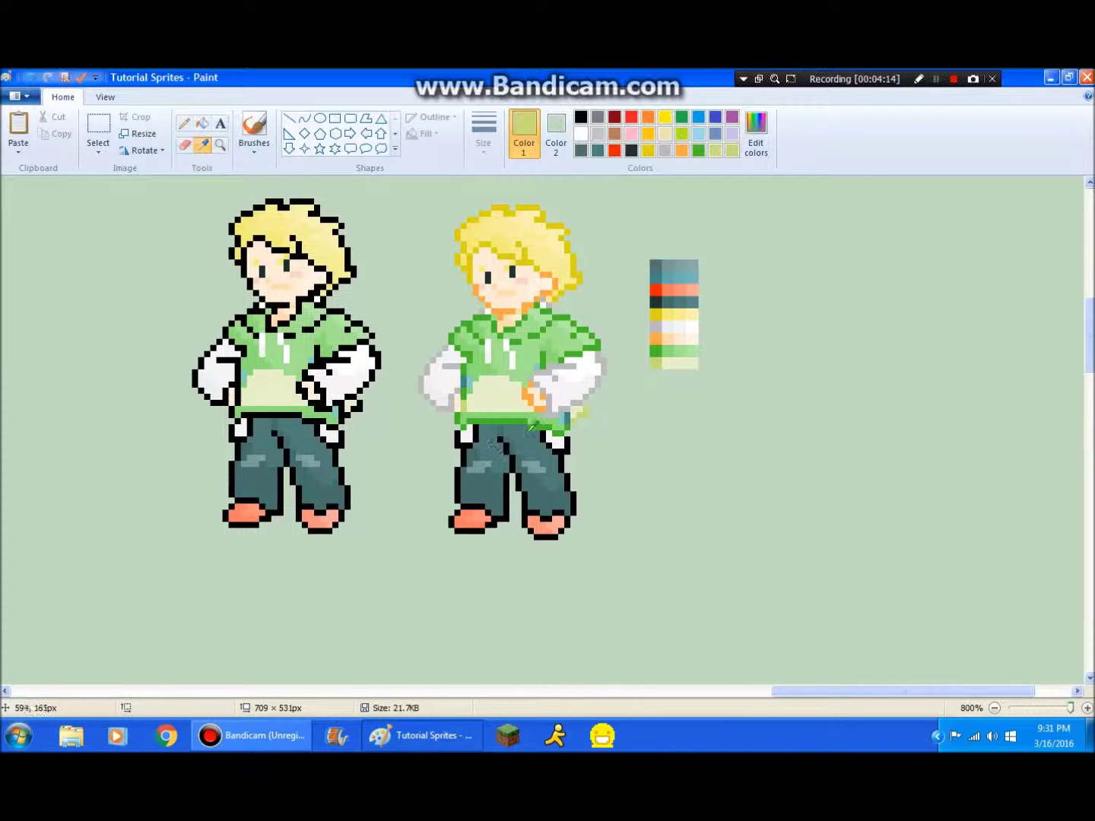
pyautogui.click(657, 325)
pyautogui.moveTo(570, 437)
pyautogui.mouseDown()
pyautogui.moveTo(554, 444)
pyautogui.moveTo(549, 426)
pyautogui.mouseUp()
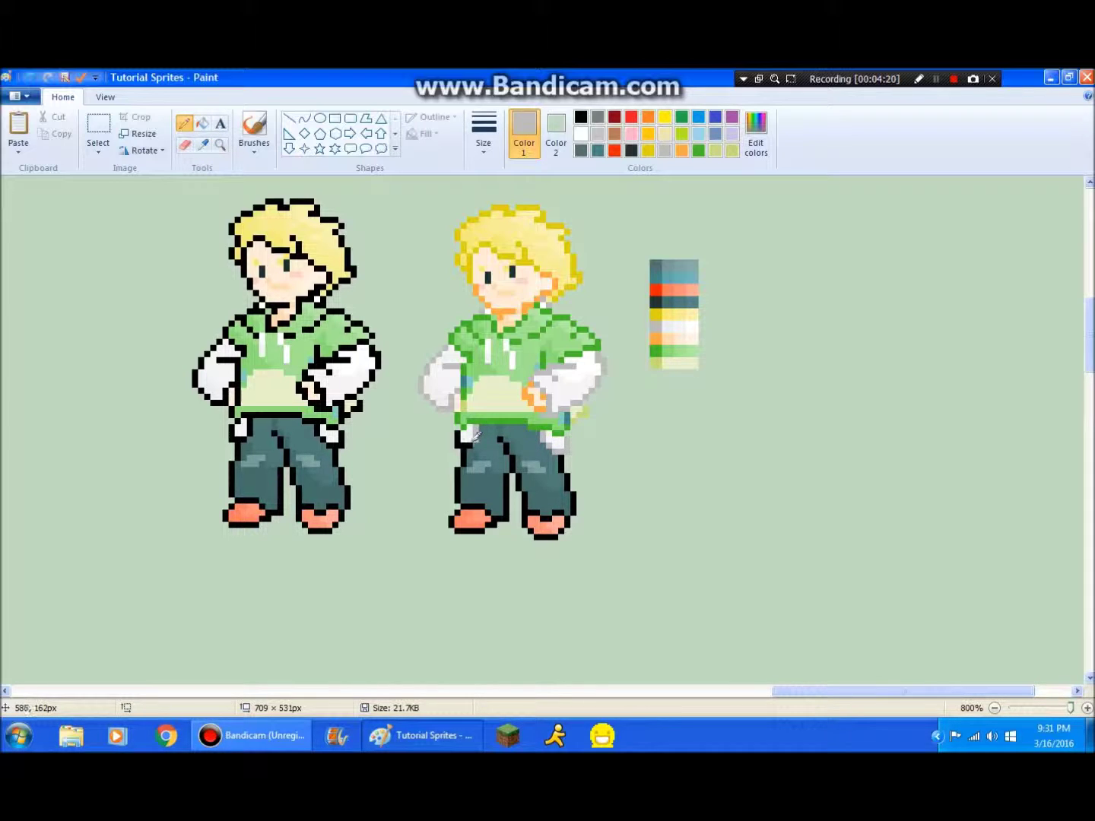
# Recolour the trousers' black outlines with the palette's darkest teal and the shoes' outlines with its red
pyautogui.click(201, 144)
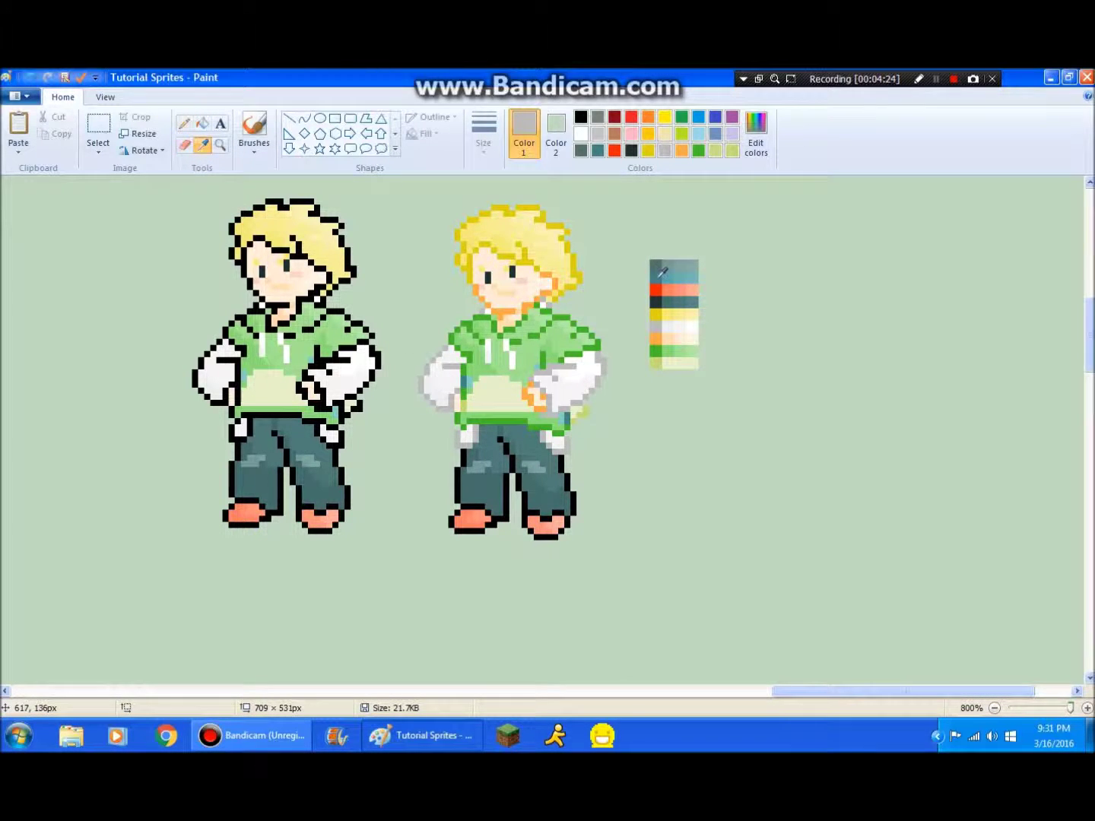
pyautogui.click(659, 300)
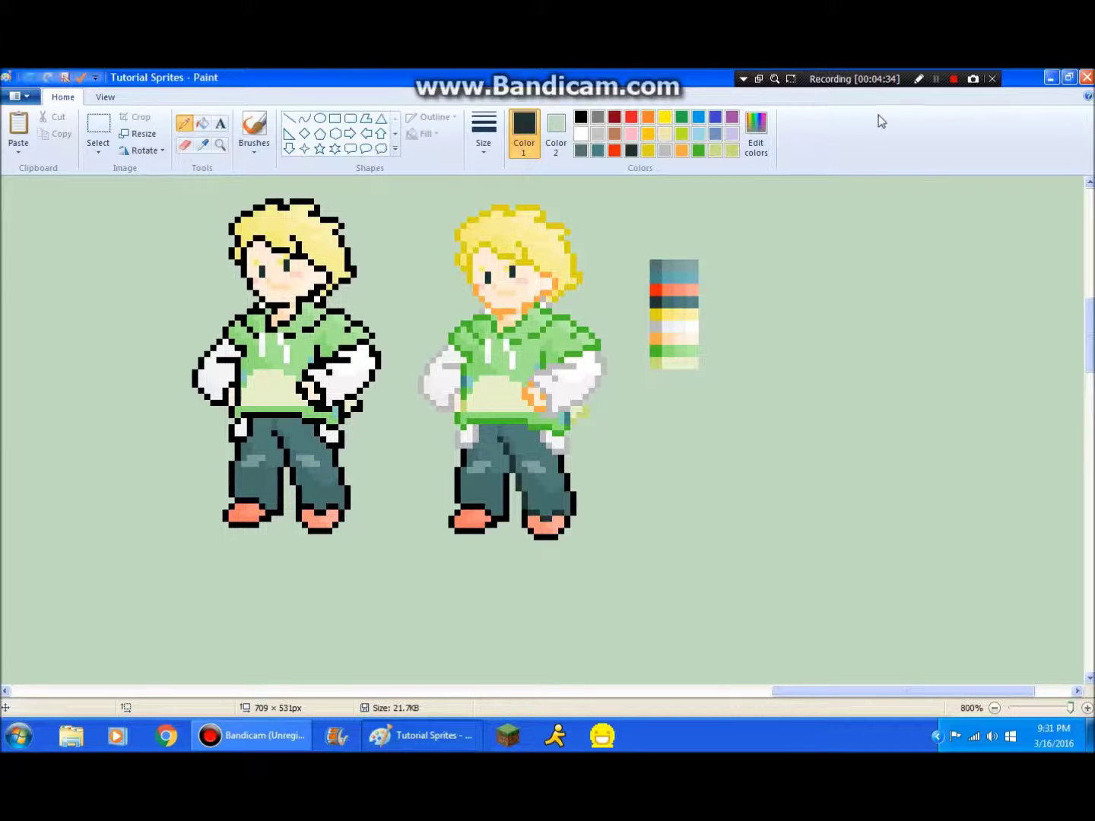
pyautogui.click(935, 79)
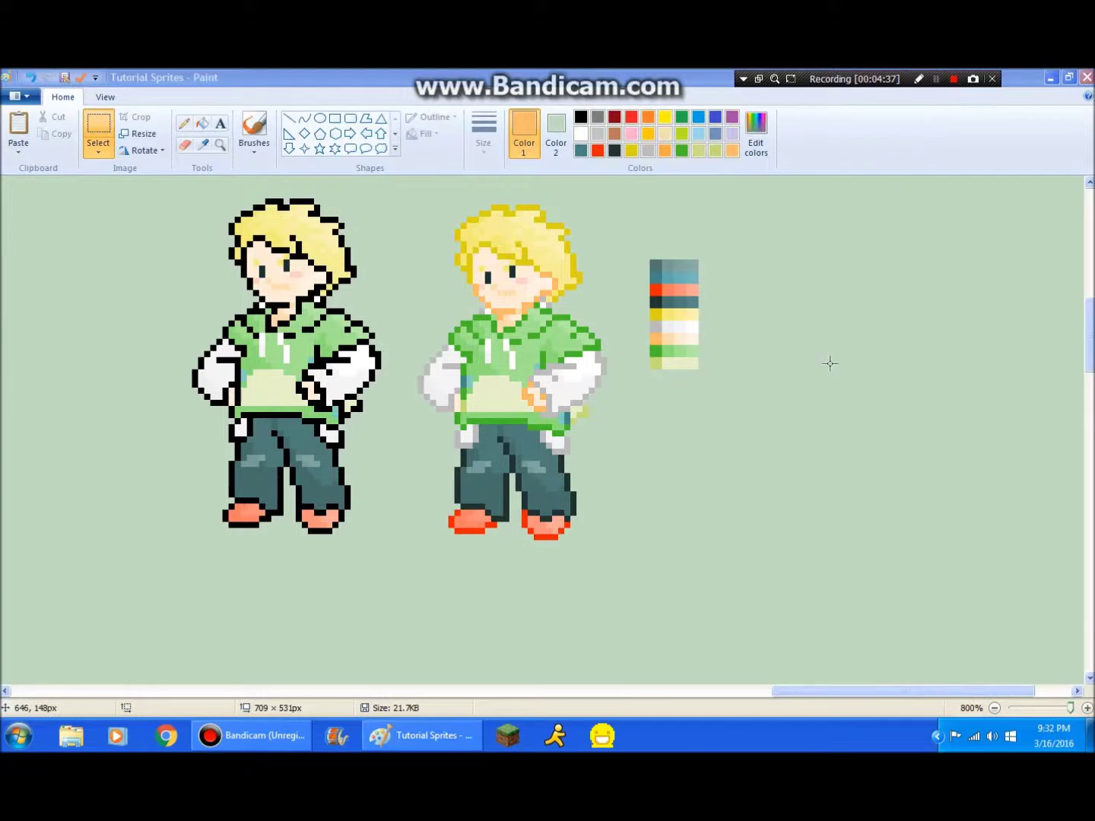
# Select the whole colour palette and move it to the empty area beside the original black-outlined sprite
pyautogui.click(764, 411)
pyautogui.scroll(3, 647, 263)
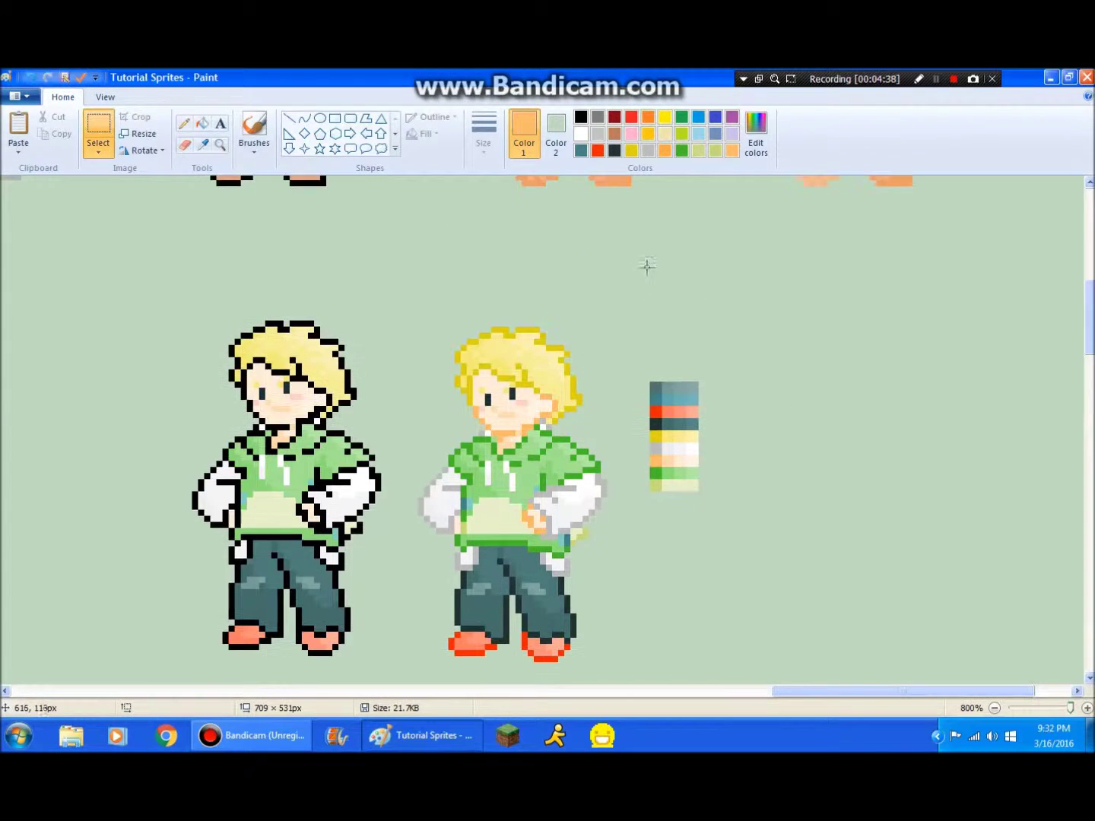
pyautogui.scroll(-3, 633, 303)
pyautogui.moveTo(630, 247); pyautogui.dragTo(722, 387)
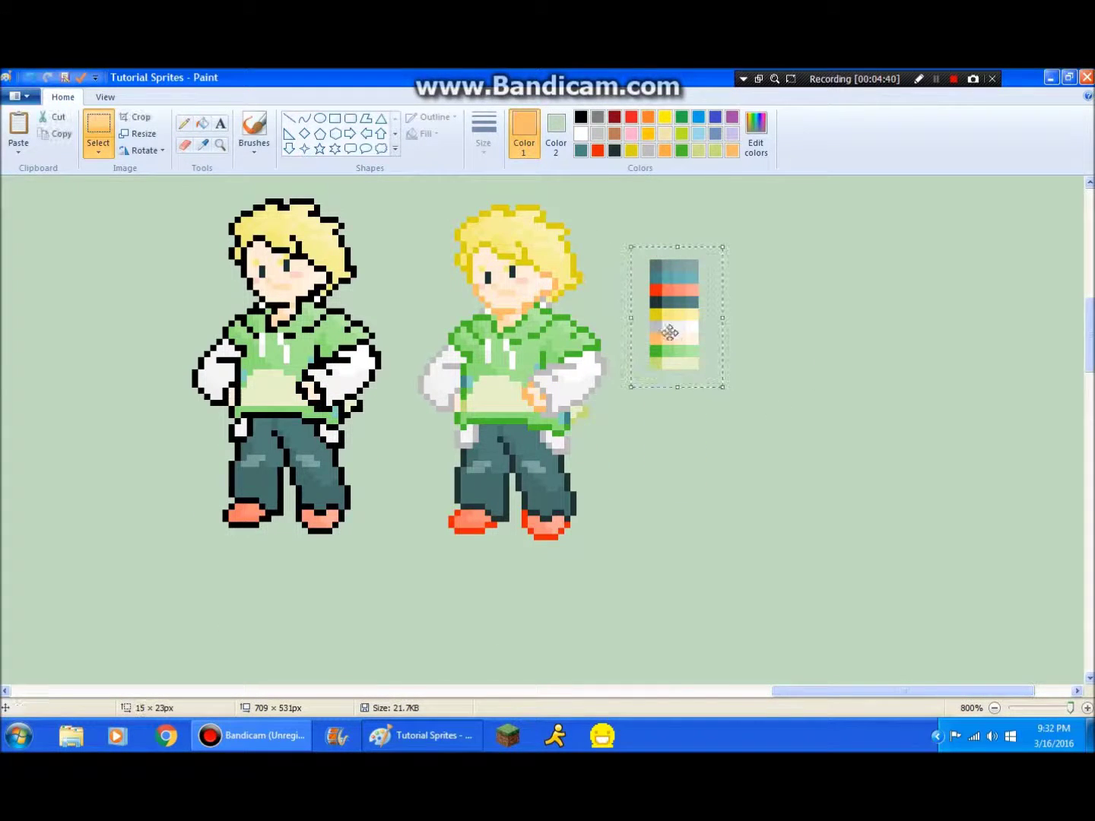
pyautogui.moveTo(683, 335); pyautogui.dragTo(135, 280)
pyautogui.click(526, 238)
# Duplicate the recoloured sprite and place the copy beside it on the side away from the original
pyautogui.moveTo(417, 191); pyautogui.dragTo(619, 545)
pyautogui.hotkey('ctrl', 'c')
pyautogui.hotkey('ctrl', 'v')
pyautogui.moveTo(128, 394); pyautogui.dragTo(716, 396)
pyautogui.click(914, 396)
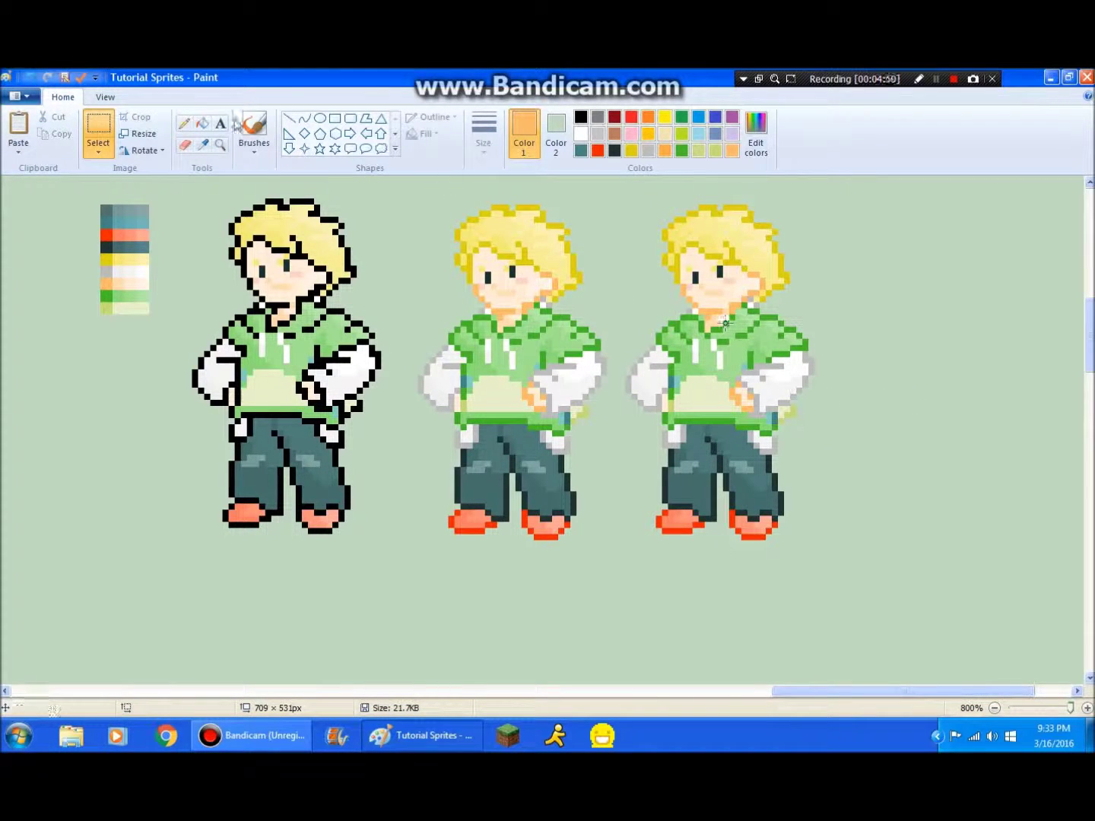
pyautogui.click(183, 123)
pyautogui.click(203, 146)
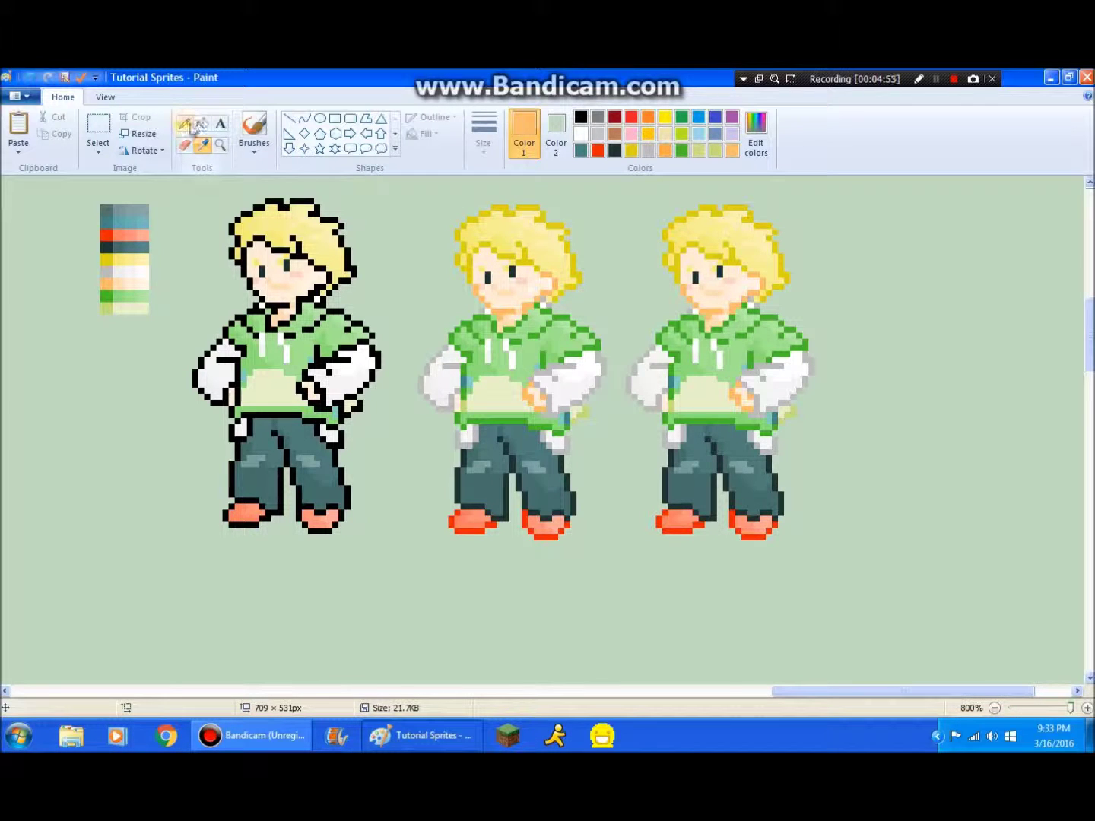
pyautogui.click(202, 123)
pyautogui.click(598, 134)
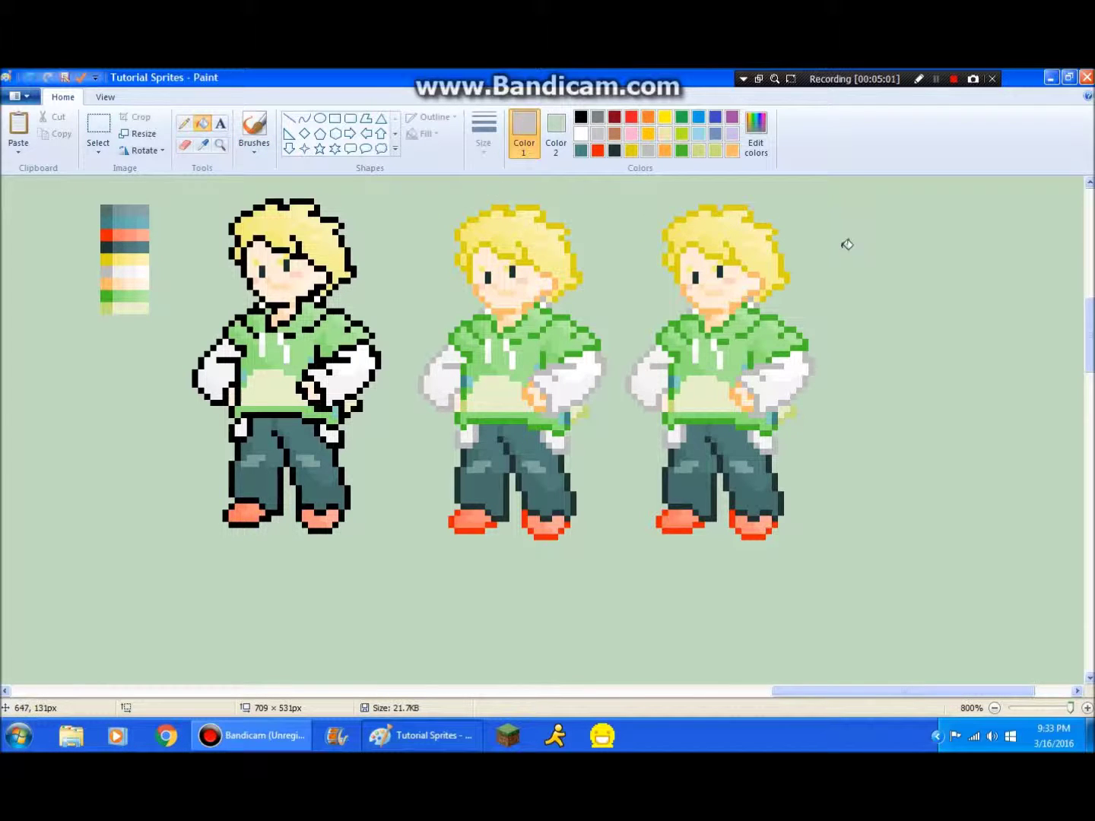
# Examine the crossed arms of the finished dark-haired sprite above as a reference for shading without outlines
pyautogui.scroll(6, 665, 271)
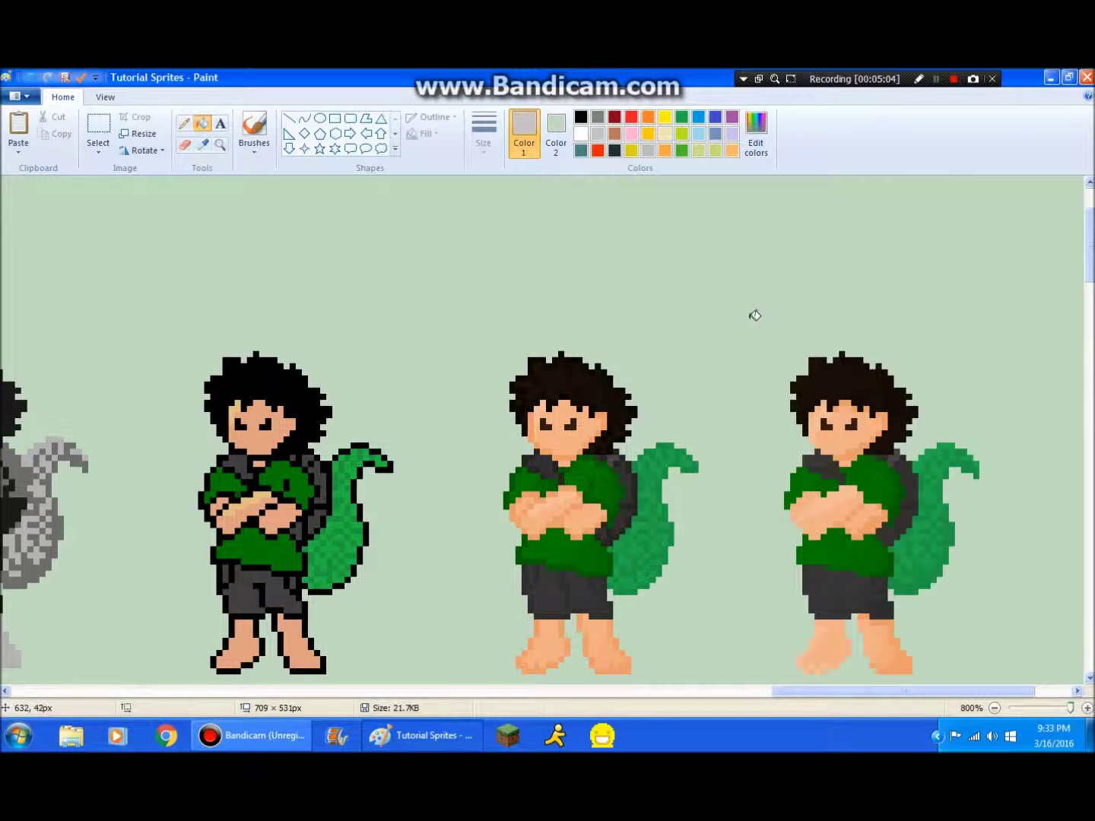
pyautogui.scroll(-3, 751, 318)
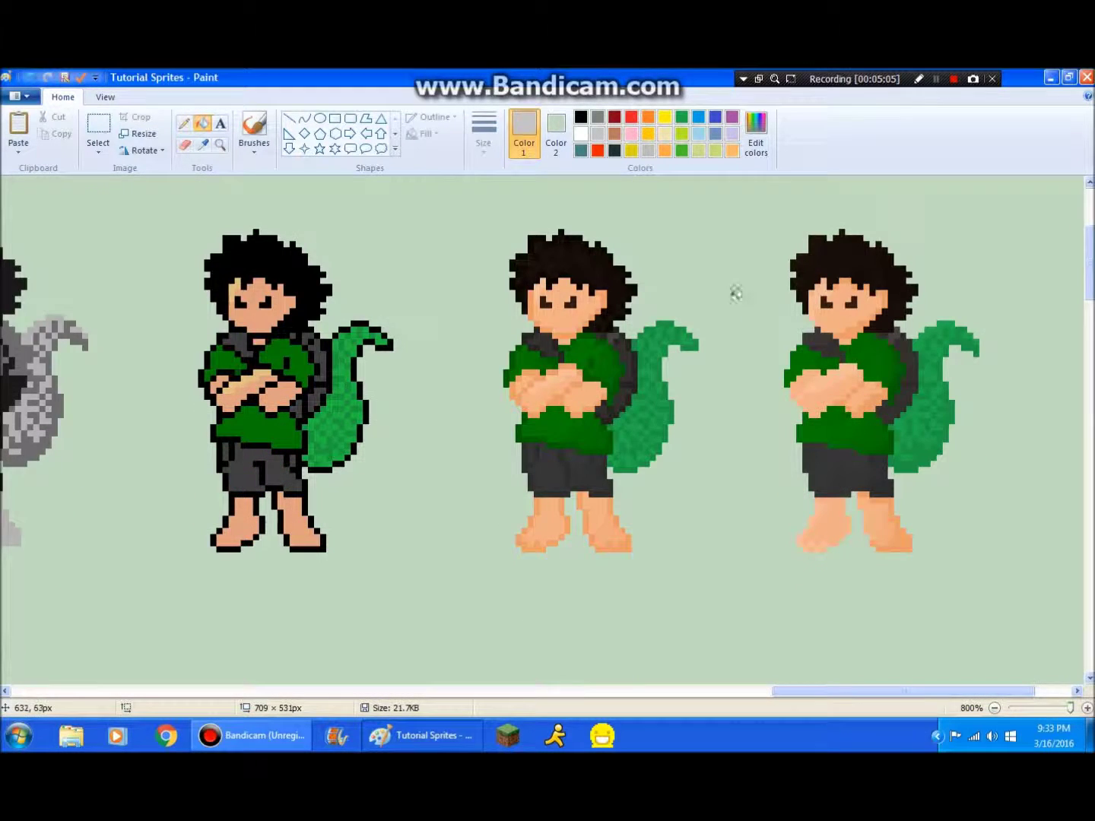
pyautogui.click(98, 132)
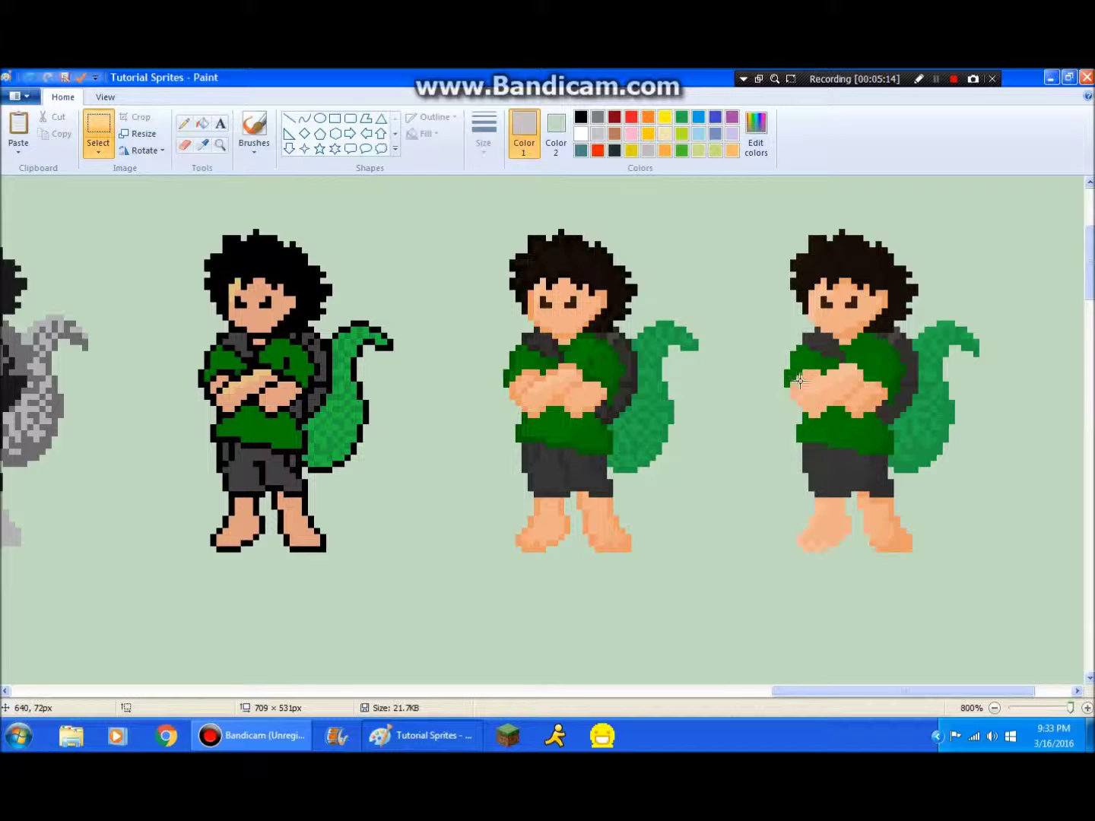
pyautogui.click(220, 143)
pyautogui.click(819, 393)
pyautogui.moveTo(815, 381); pyautogui.dragTo(880, 394)
pyautogui.click(879, 394)
# Return to the blond sprites and sample the light green of the newest copy's hoodie as the drawing colour
pyautogui.click(184, 123)
pyautogui.click(200, 144)
pyautogui.scroll(-6, 304, 181)
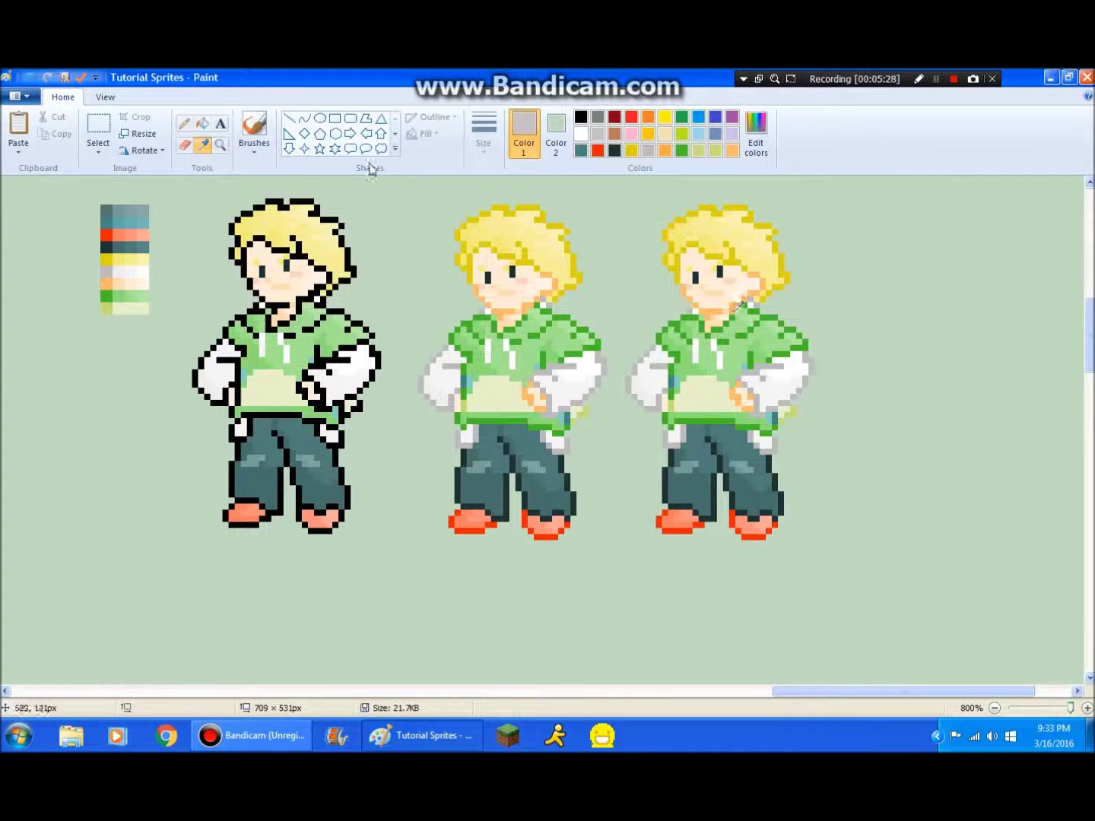
pyautogui.click(688, 364)
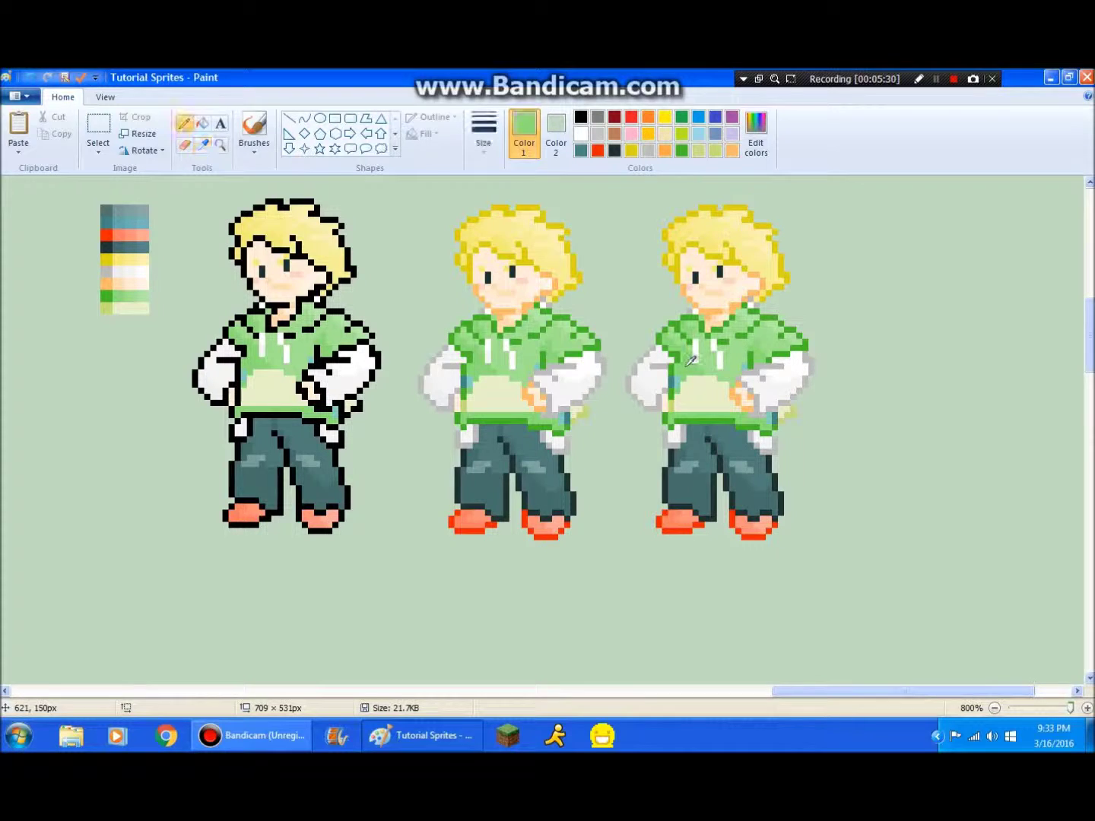
pyautogui.click(202, 123)
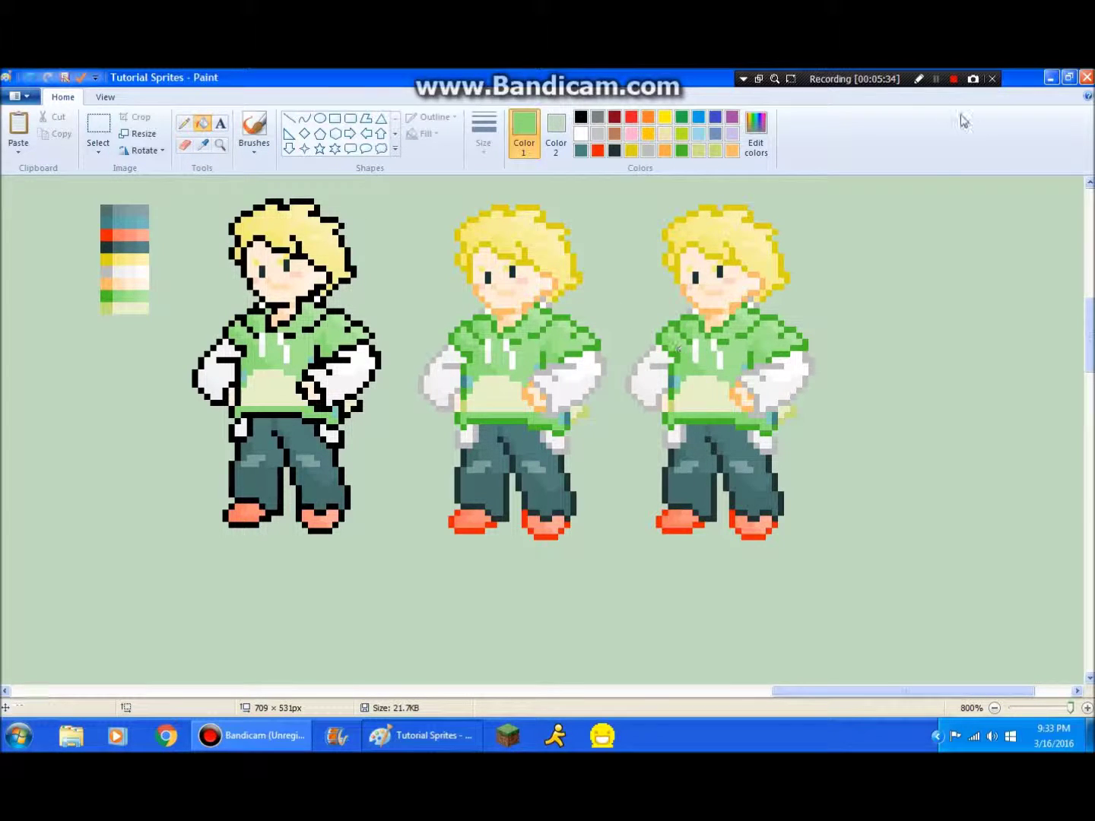
pyautogui.click(934, 82)
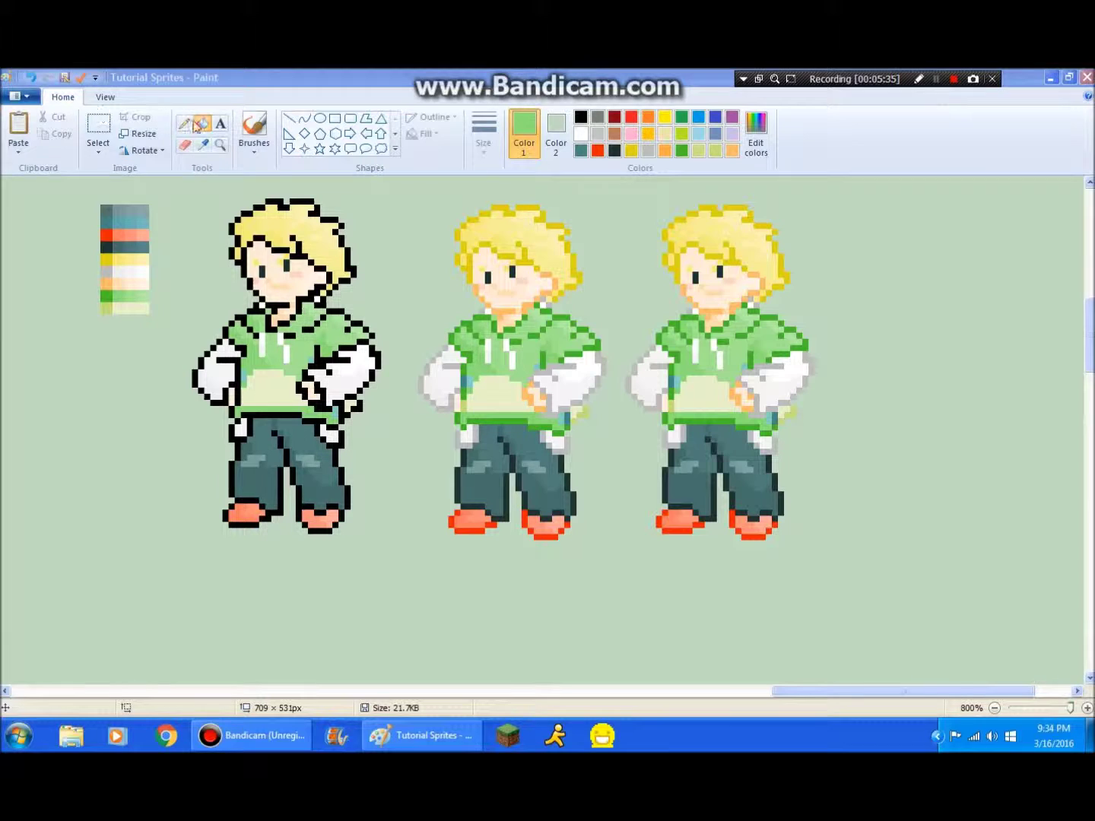
# Fill the newest blond copy's face, ear and neck, including their orange outlines, with light grey
pyautogui.click(202, 144)
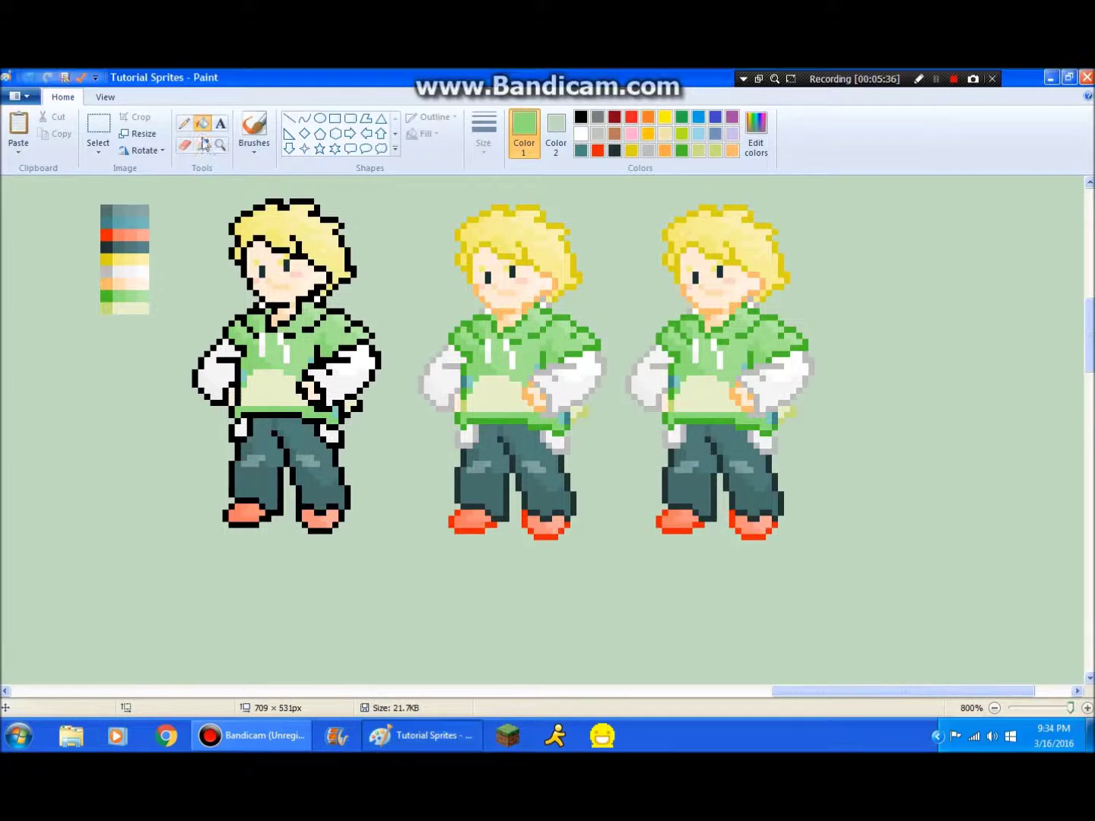
pyautogui.click(202, 124)
pyautogui.click(598, 134)
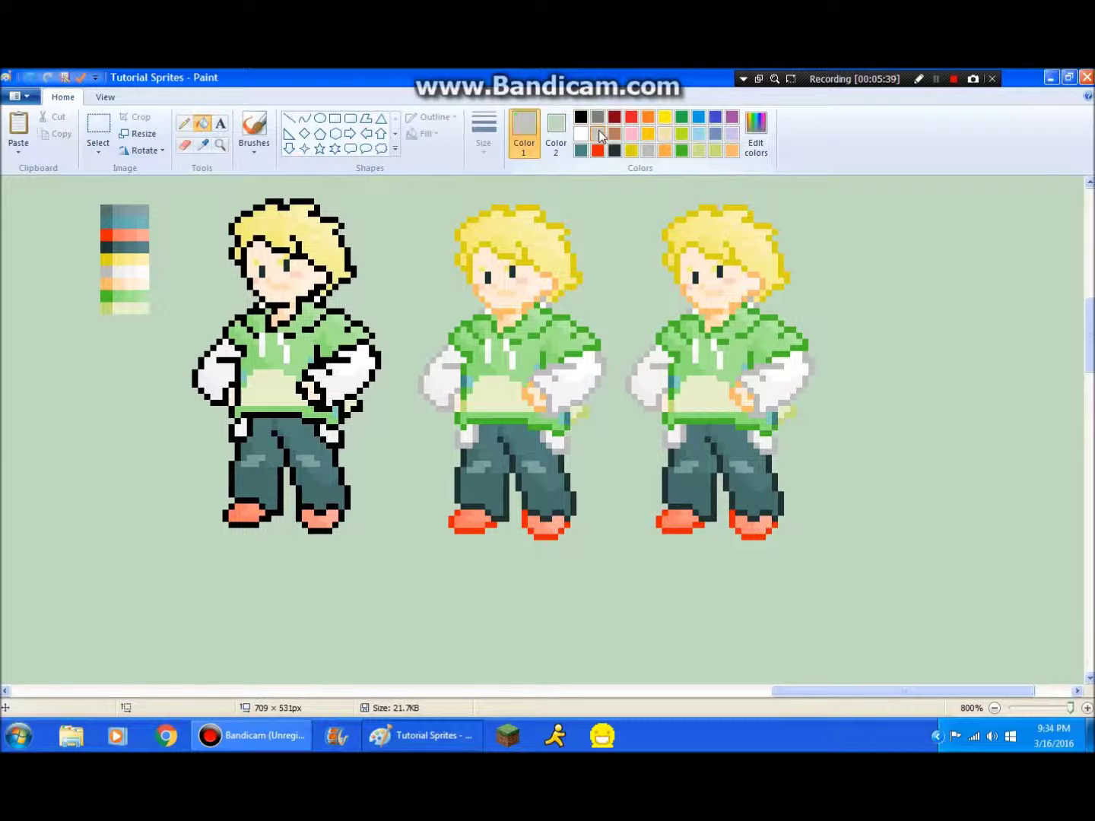
pyautogui.click(687, 278)
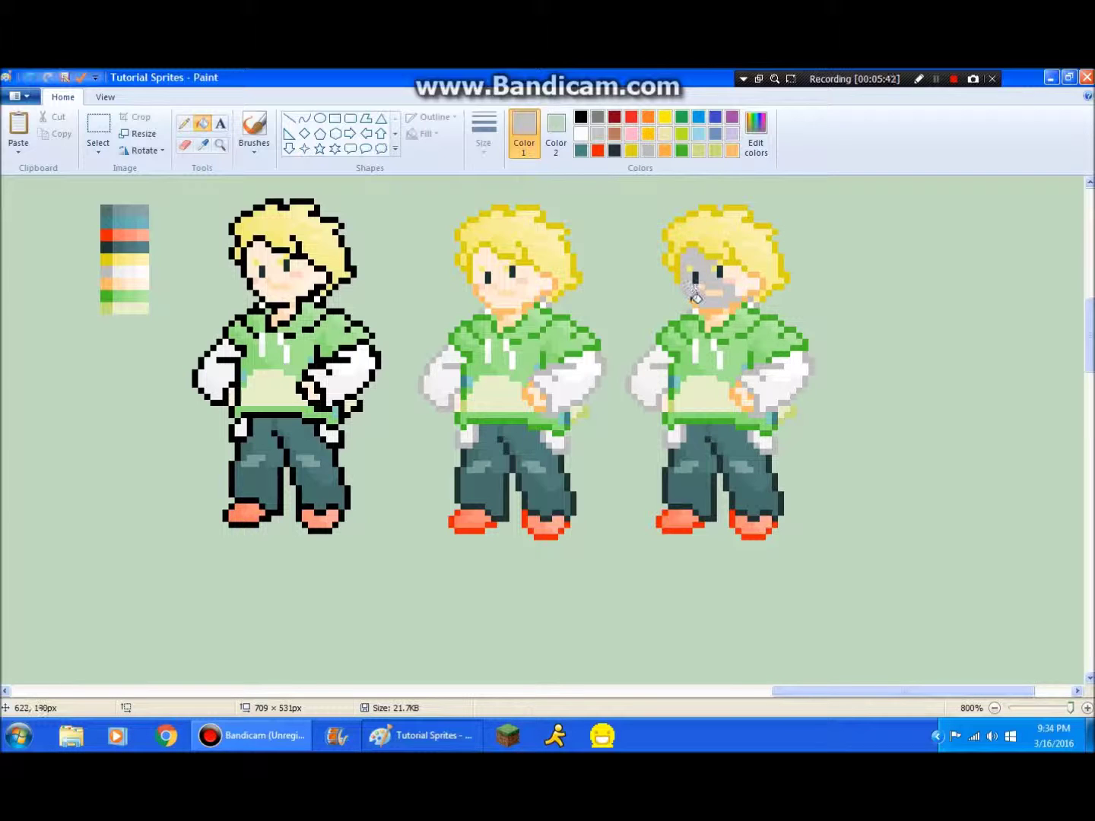
pyautogui.click(734, 277)
pyautogui.hotkey('ctrl', 'z')
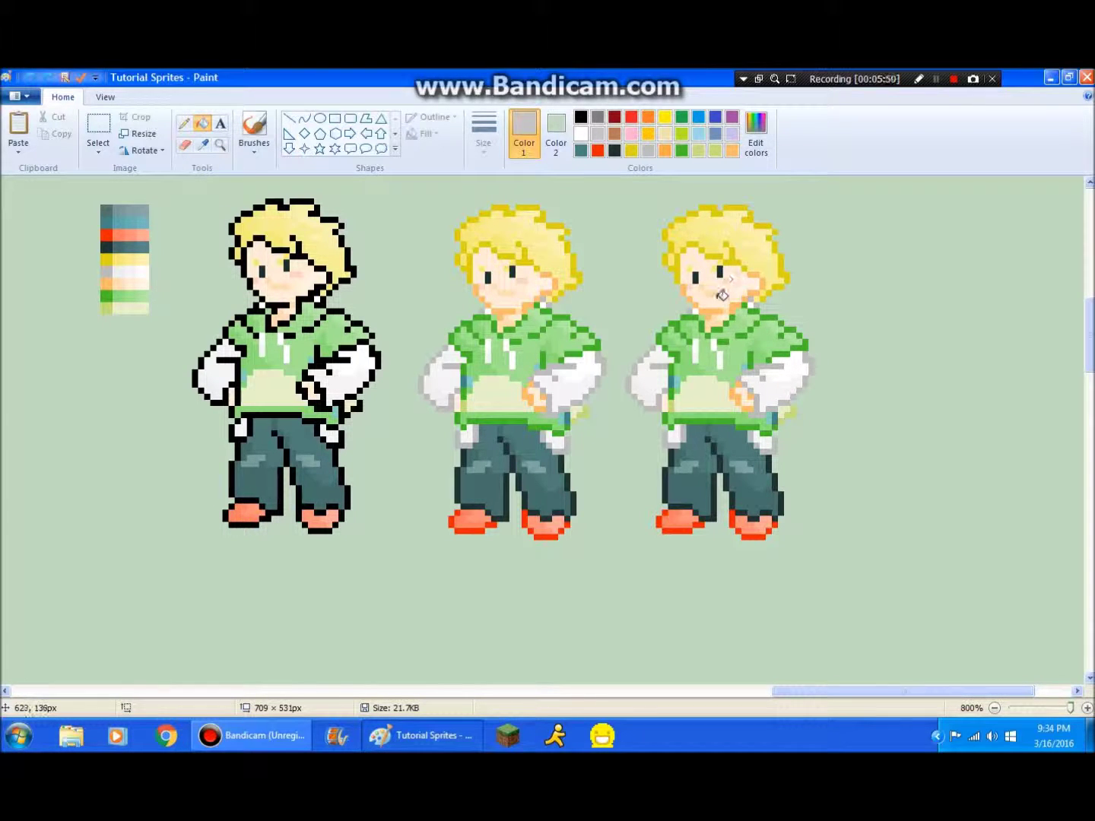
pyautogui.click(721, 304)
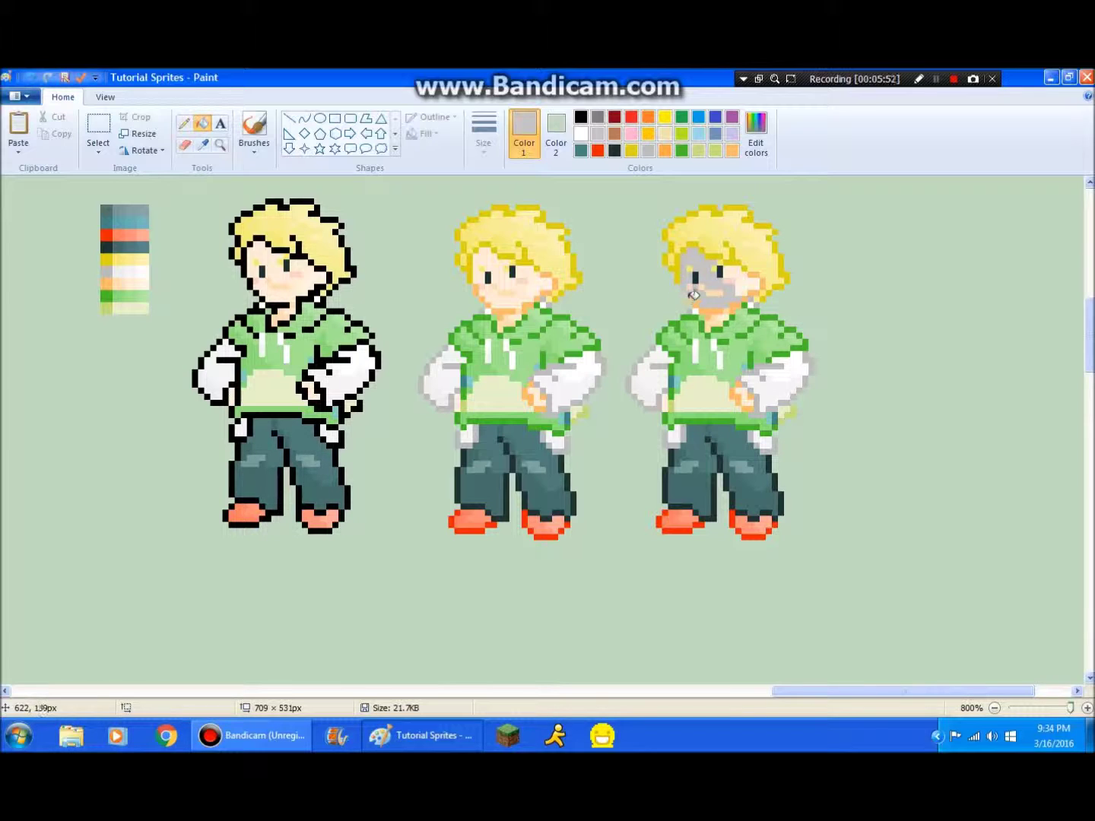
pyautogui.click(716, 312)
pyautogui.click(743, 285)
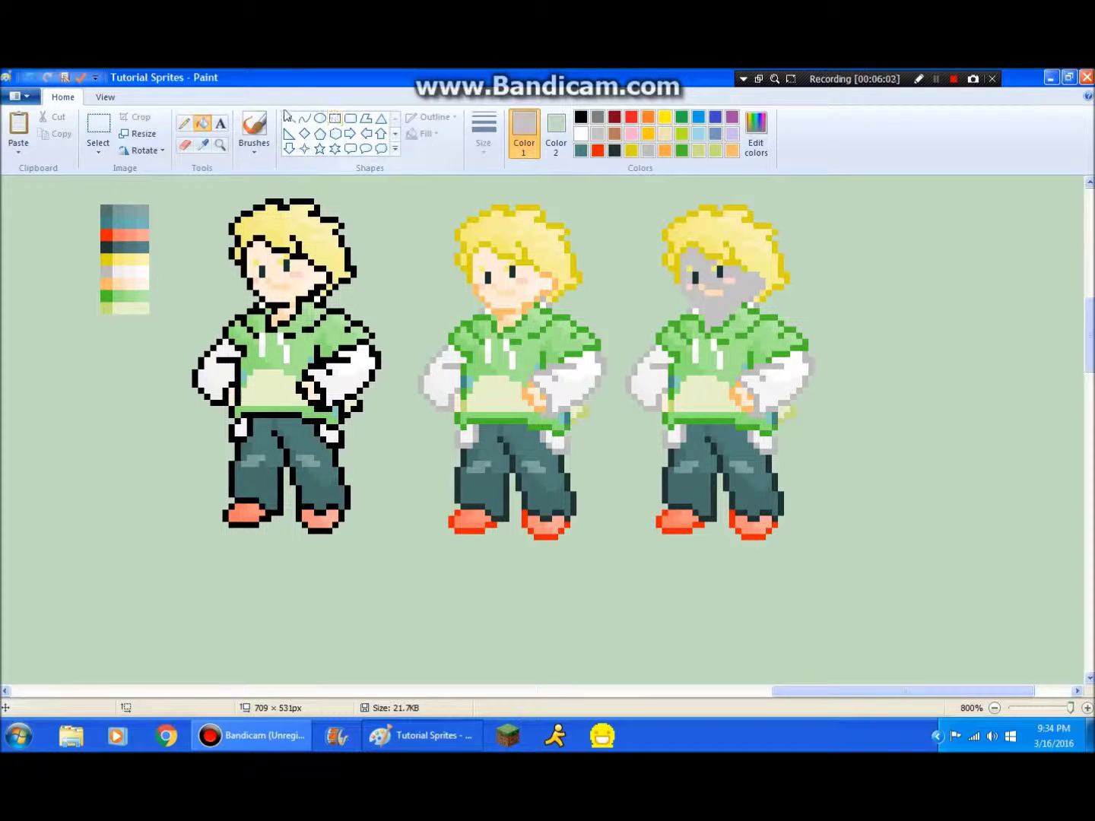
# Replace the grey on the newest copy's face and neck with the palette's light skin tone
pyautogui.click(184, 124)
pyautogui.click(206, 146)
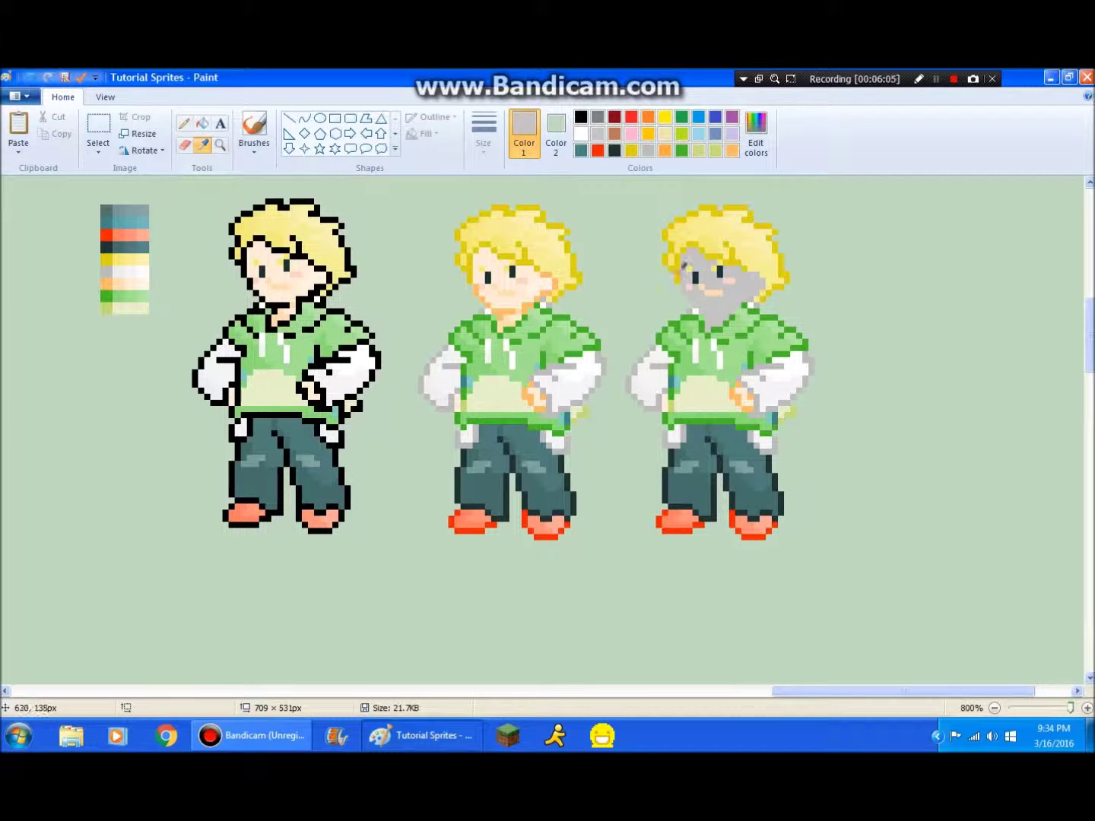
pyautogui.click(122, 281)
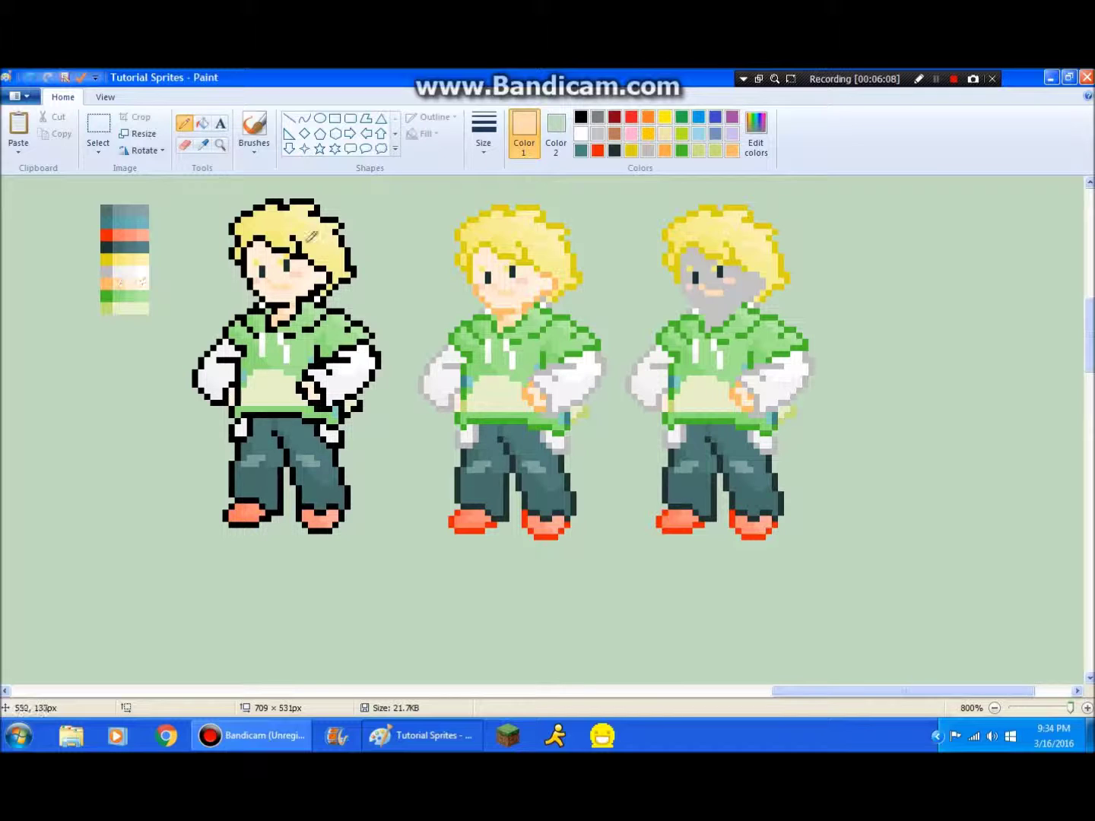
pyautogui.click(936, 79)
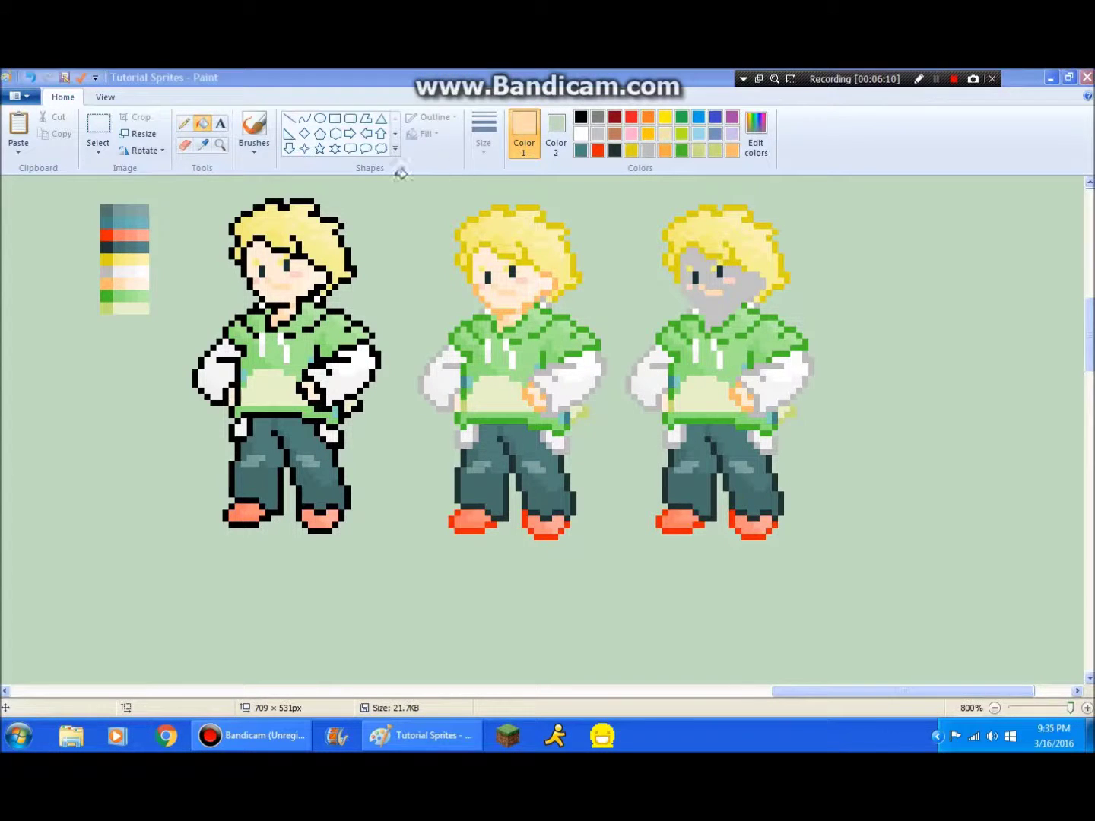
pyautogui.click(202, 143)
pyautogui.click(142, 282)
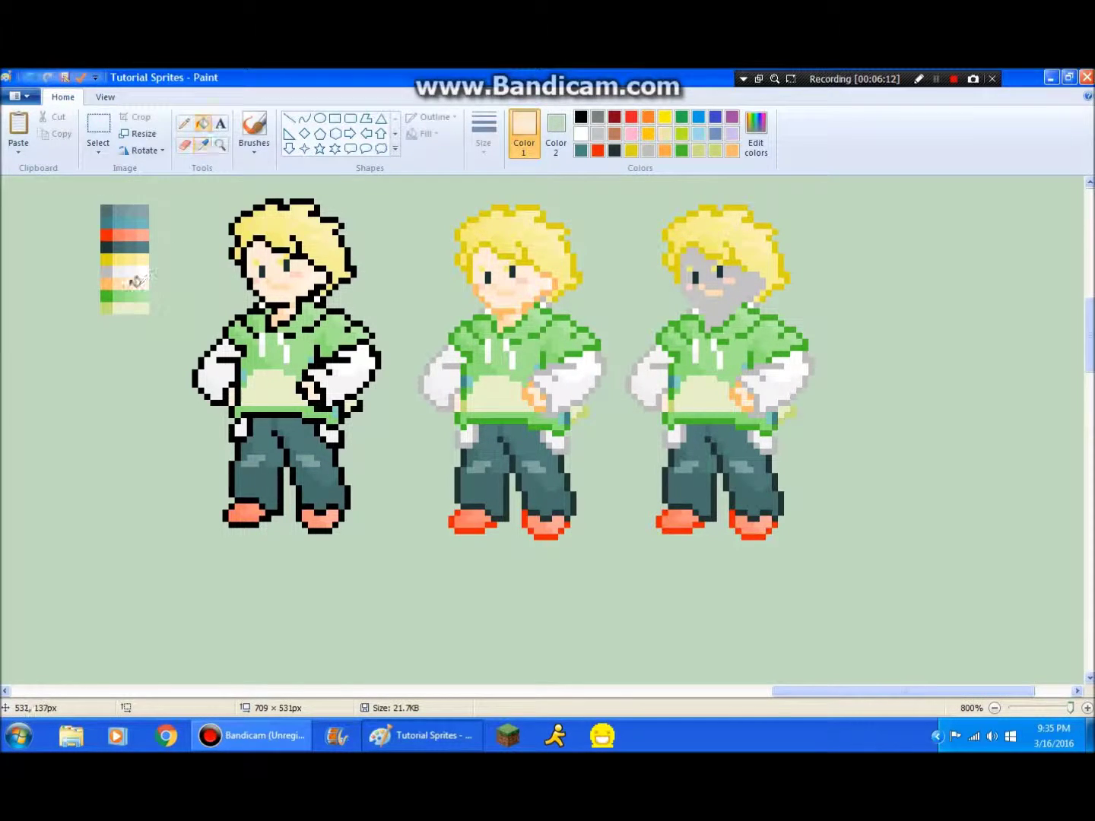
pyautogui.click(708, 294)
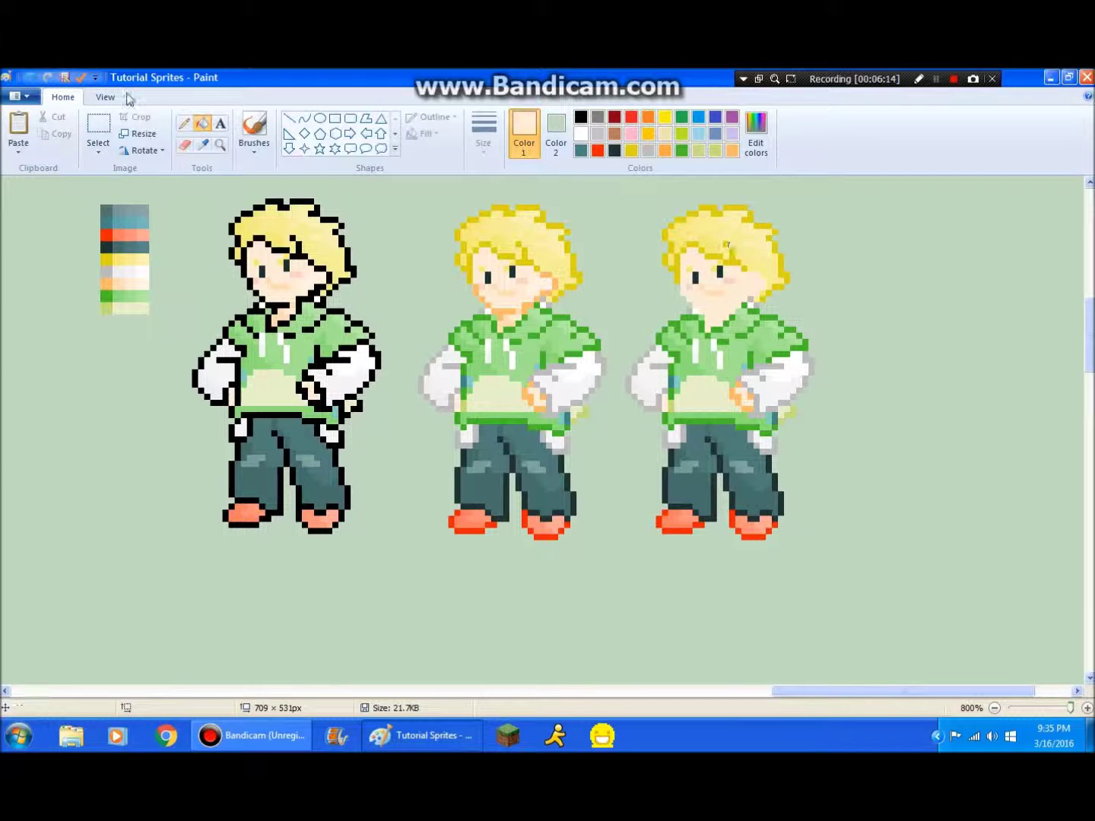
# Shade the newest copy's face and neck by pencil with the palette's palest and darker peach skin tones
pyautogui.click(201, 144)
pyautogui.click(144, 274)
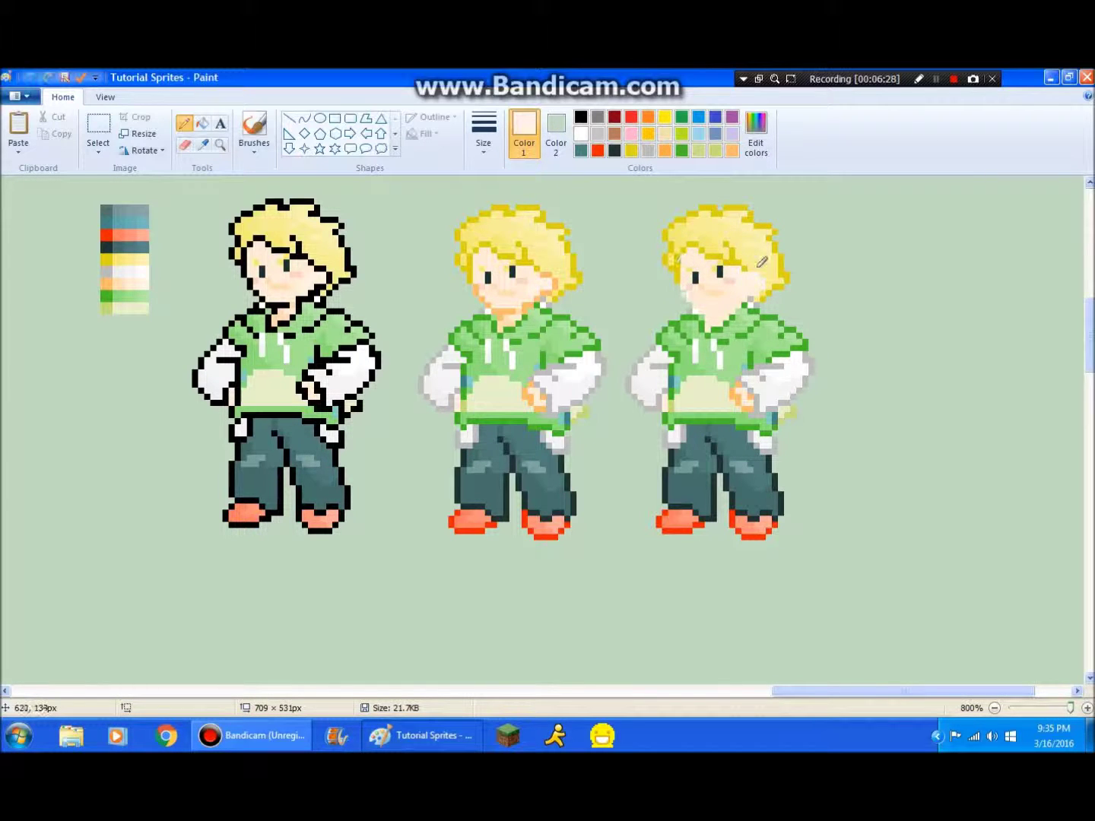
pyautogui.click(203, 144)
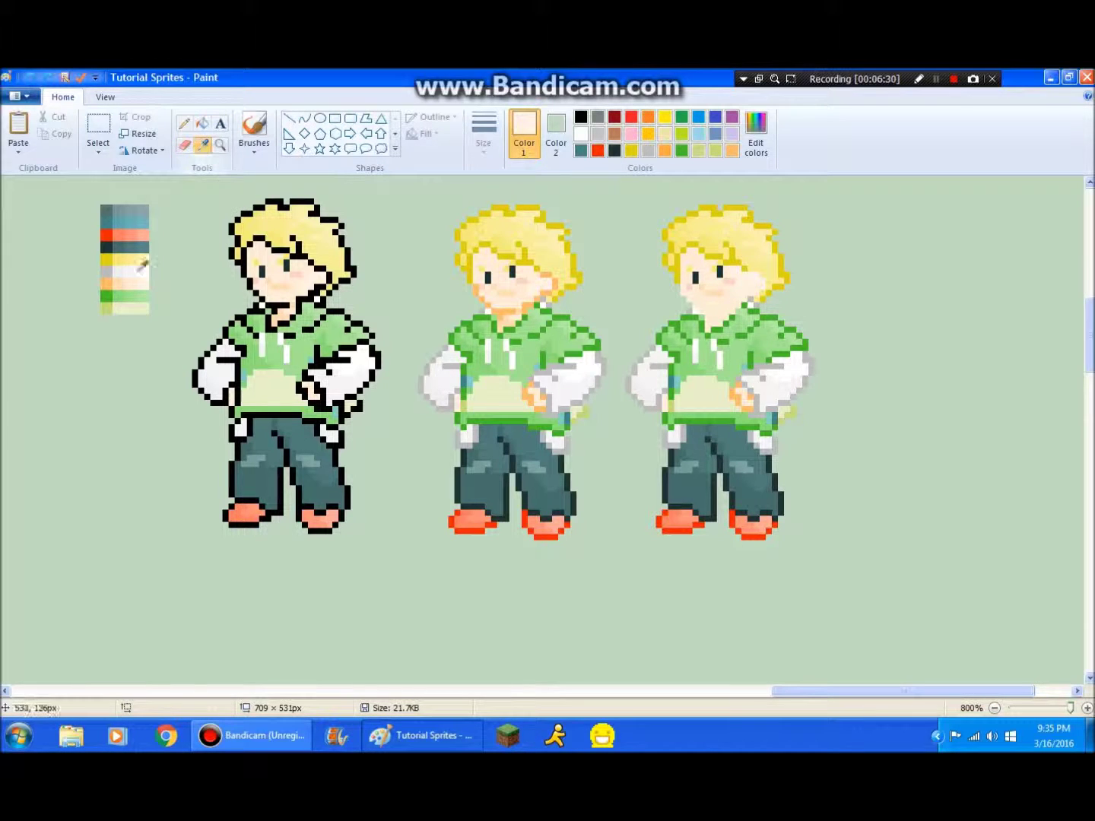
pyautogui.click(120, 279)
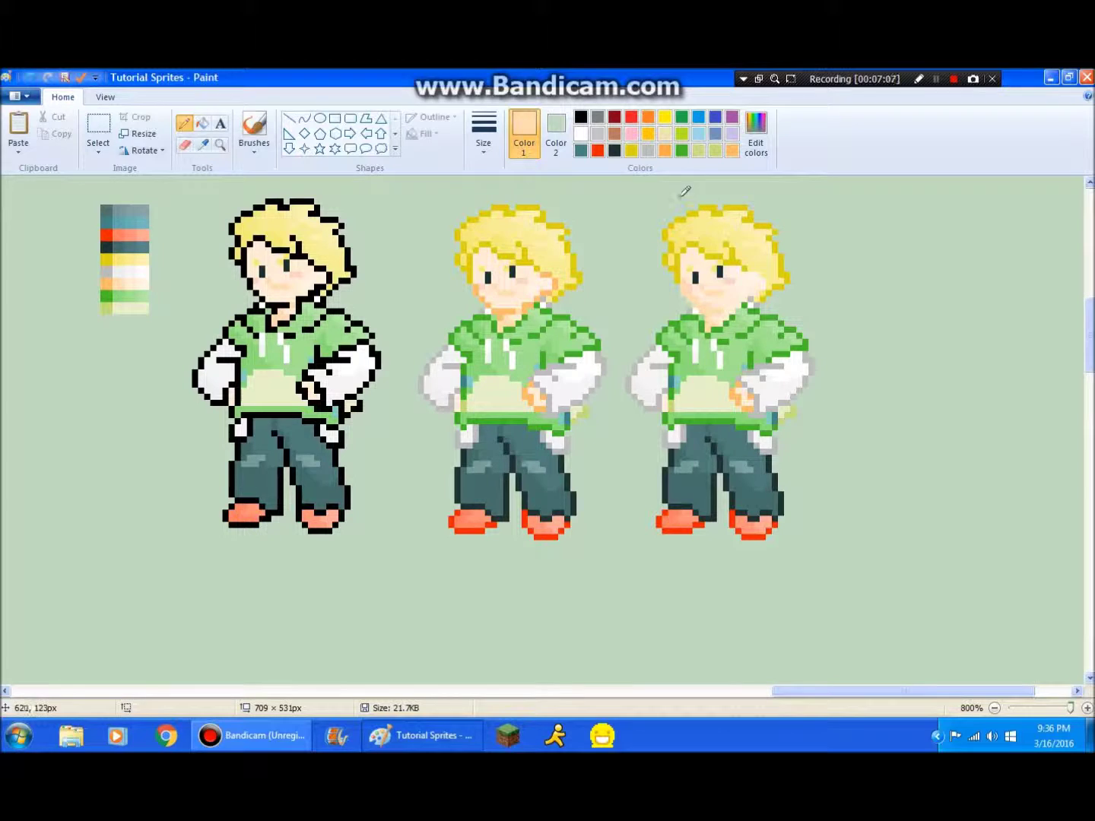
# Fill the newest copy's hair inside the yellow outer outline, including the inner strand lines, with light grey
pyautogui.click(201, 145)
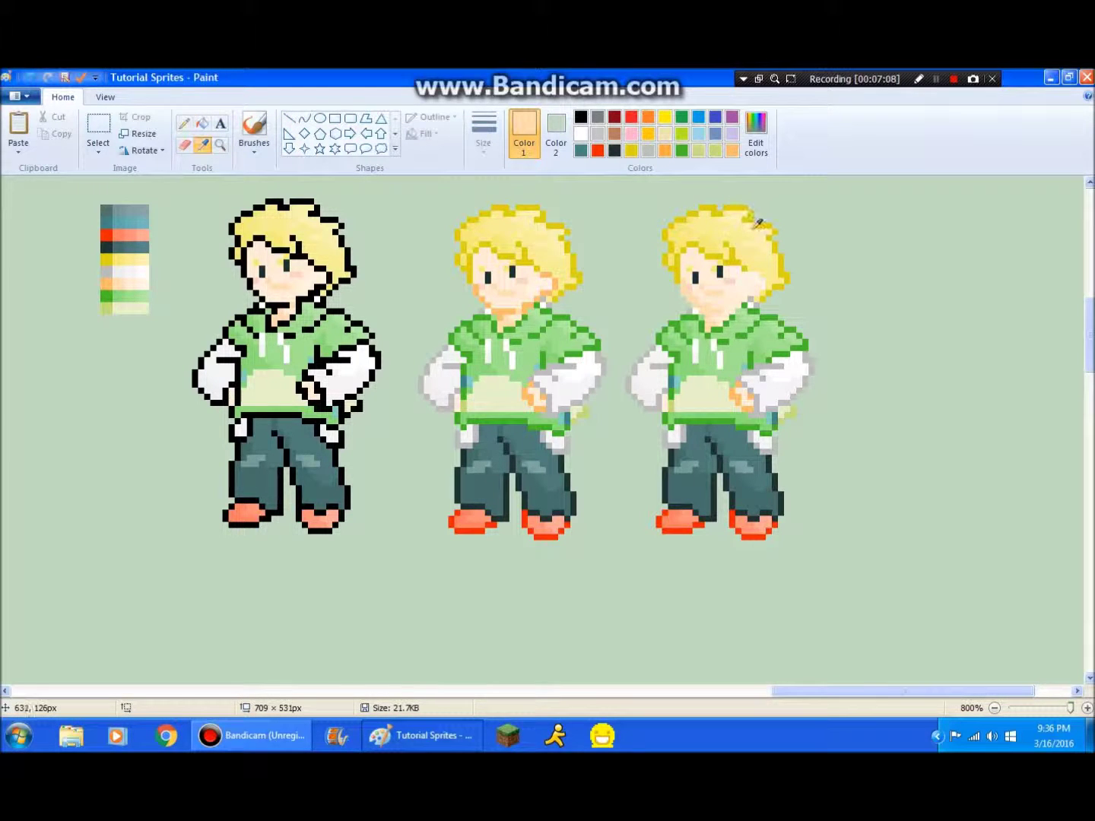
pyautogui.click(202, 123)
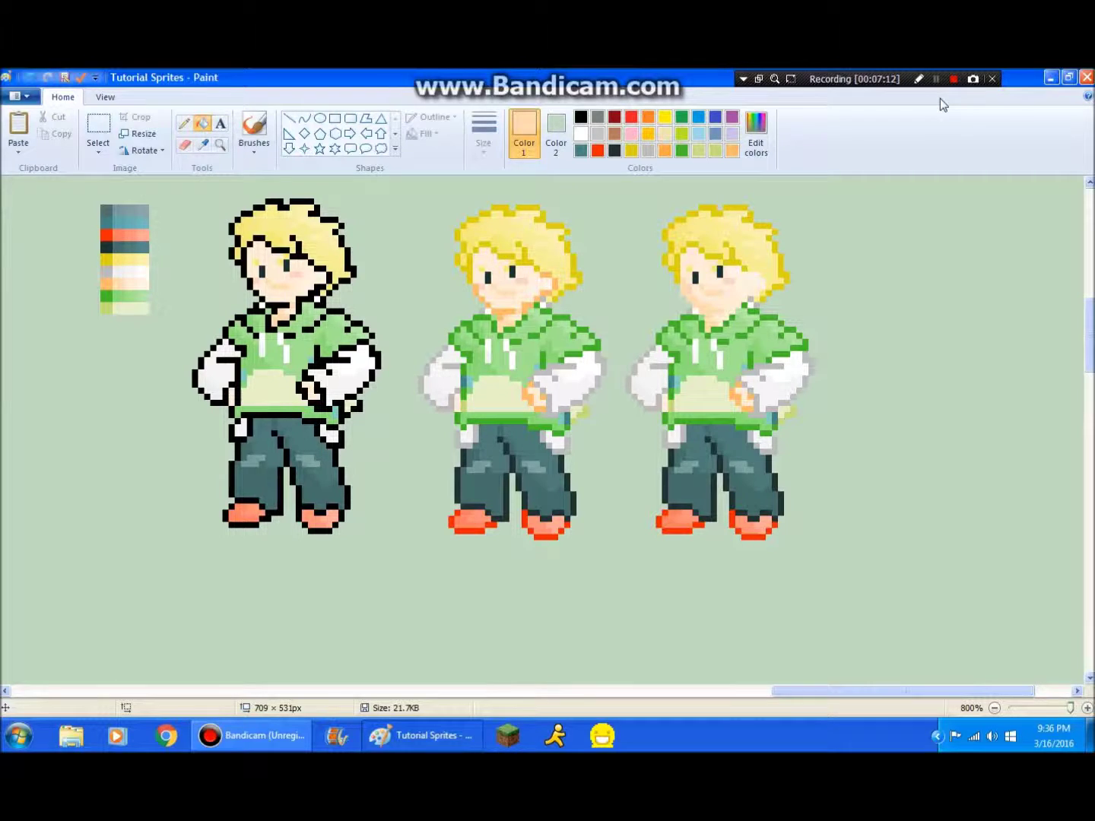
pyautogui.click(934, 79)
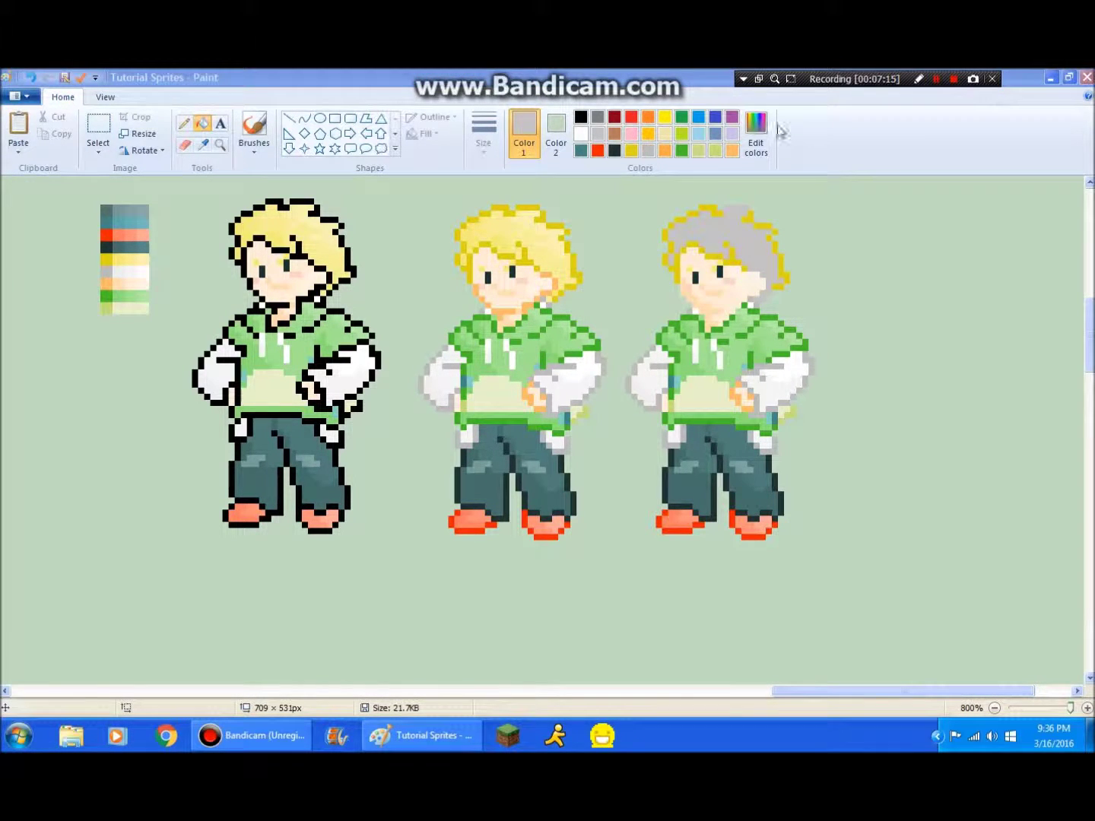
# Paint the fringe over the grey hair of the newest copy by pencil with the palette's light yellows
pyautogui.click(202, 144)
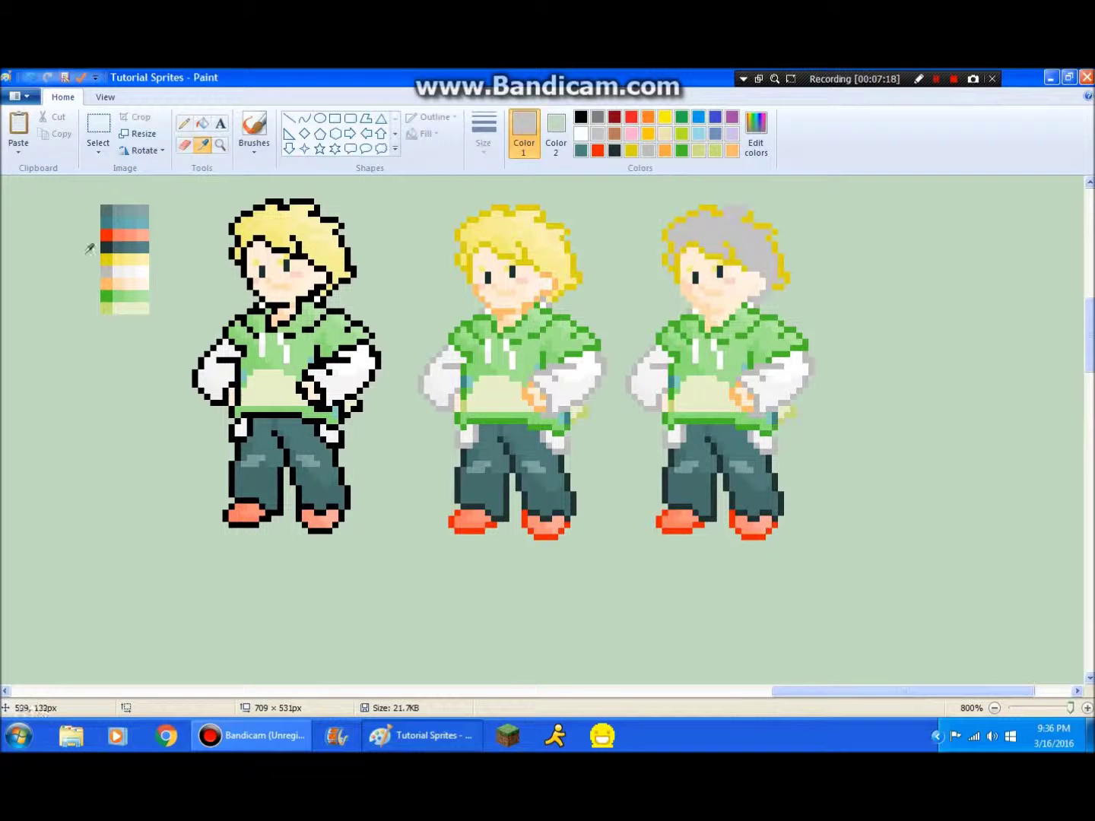
pyautogui.click(152, 258)
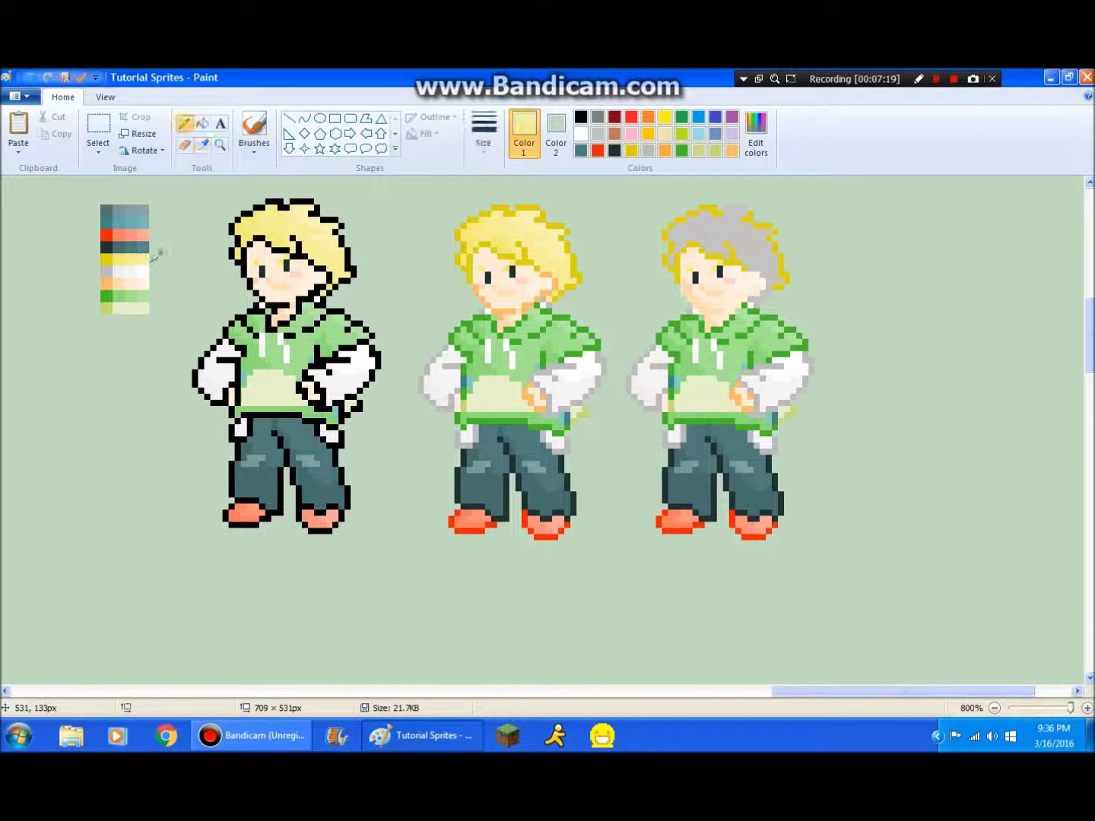
pyautogui.click(714, 244)
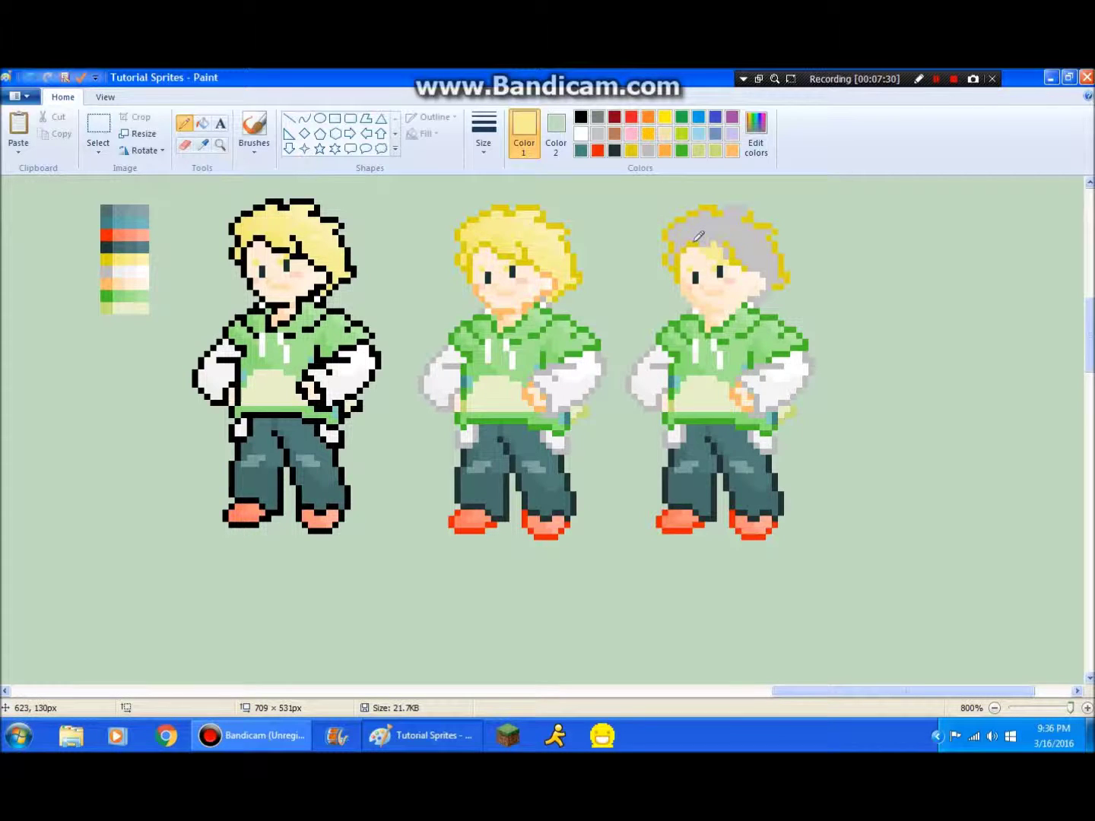
pyautogui.moveTo(704, 236); pyautogui.dragTo(695, 229)
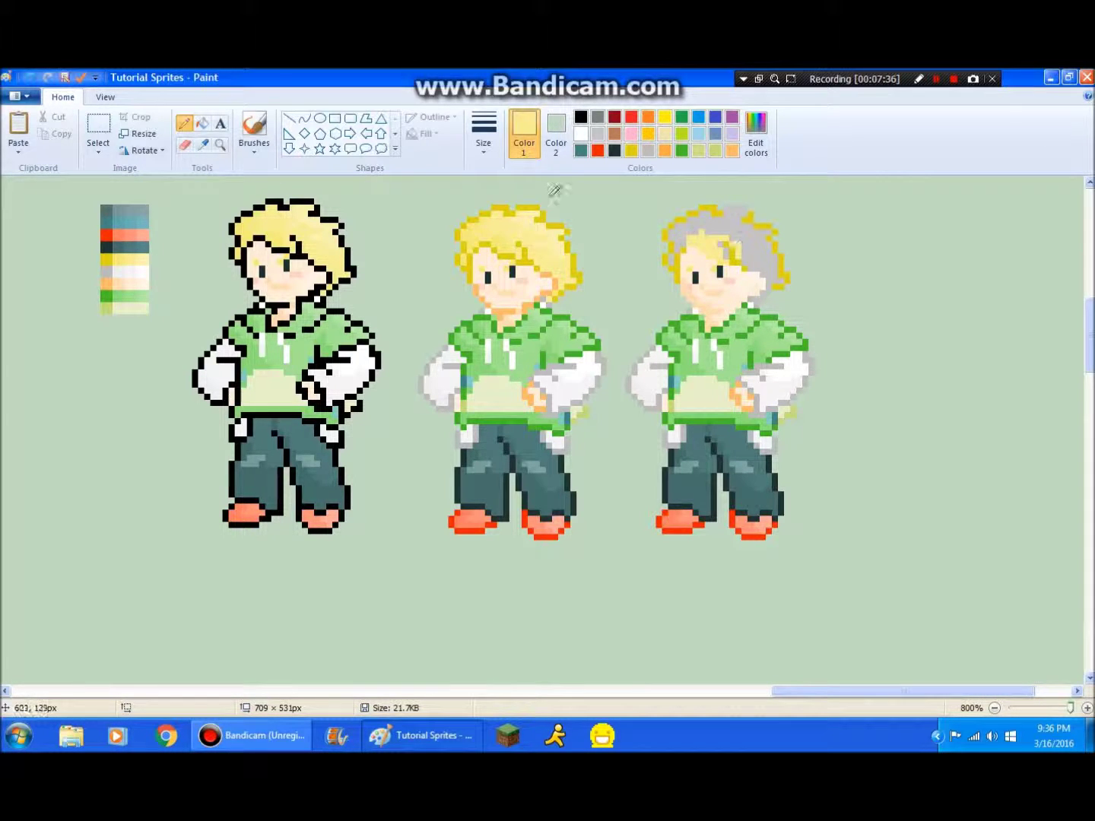
pyautogui.click(201, 143)
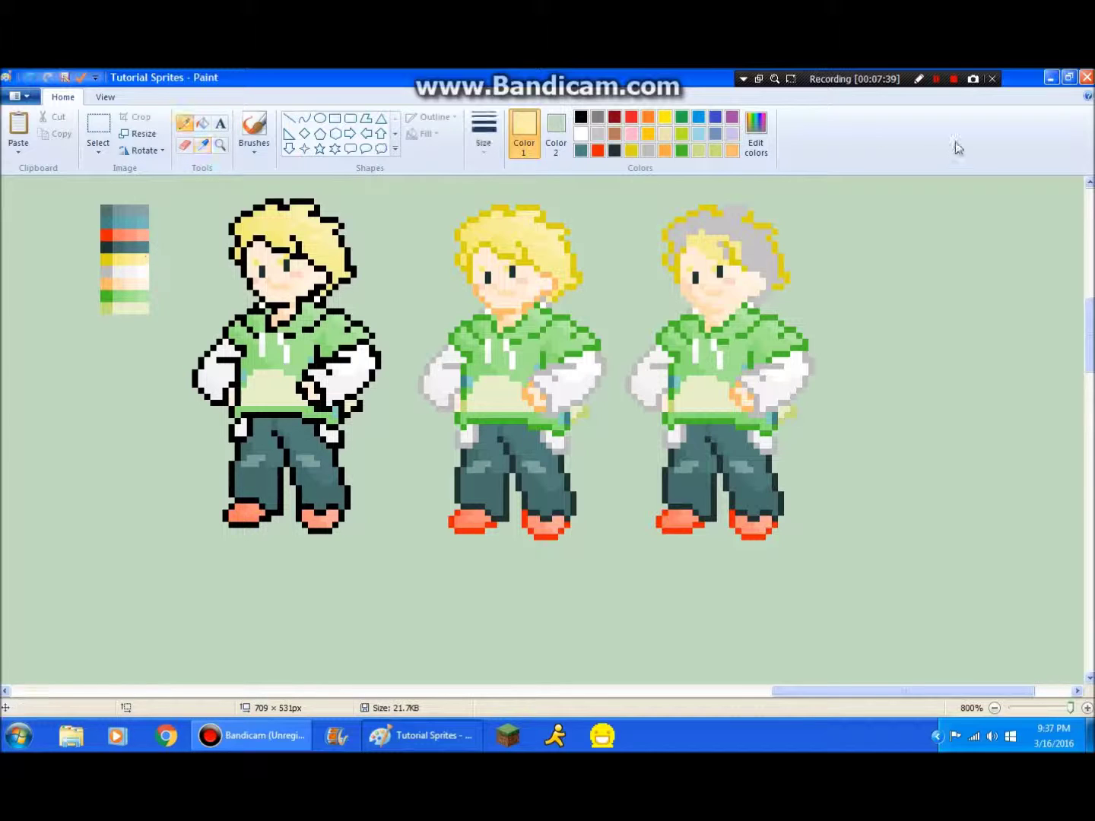
pyautogui.click(935, 79)
pyautogui.click(202, 144)
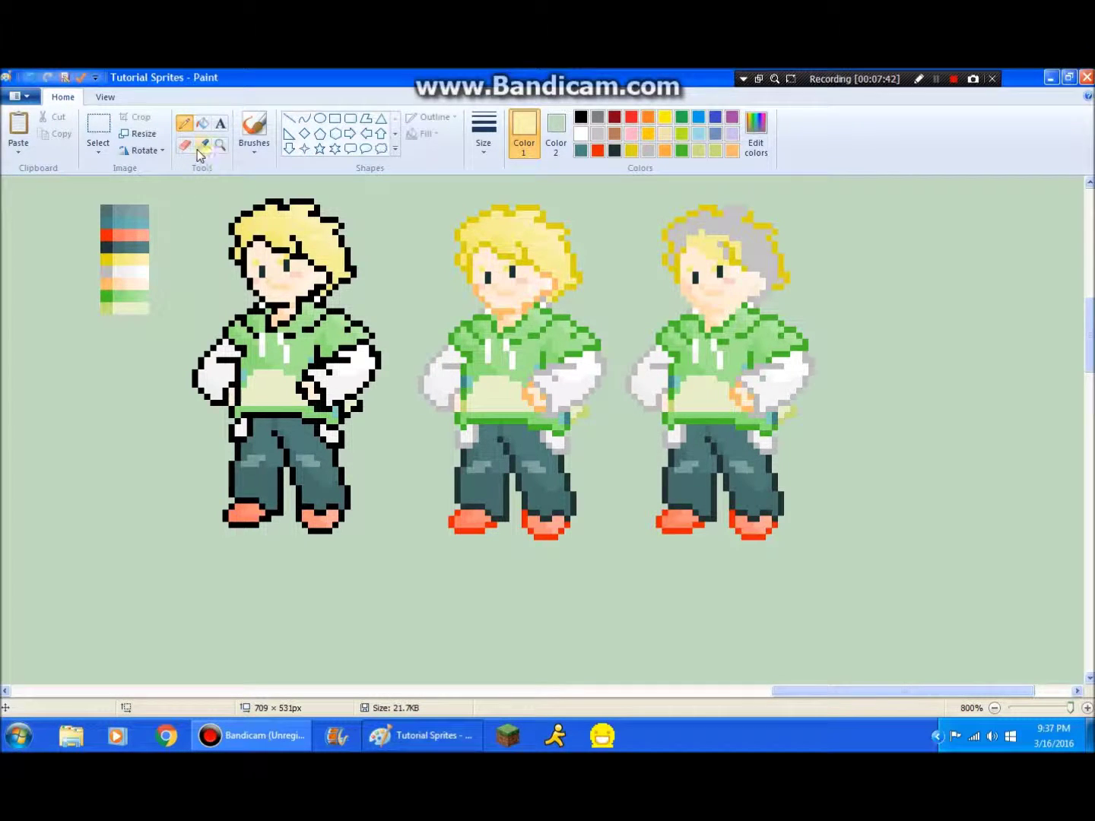
pyautogui.click(146, 252)
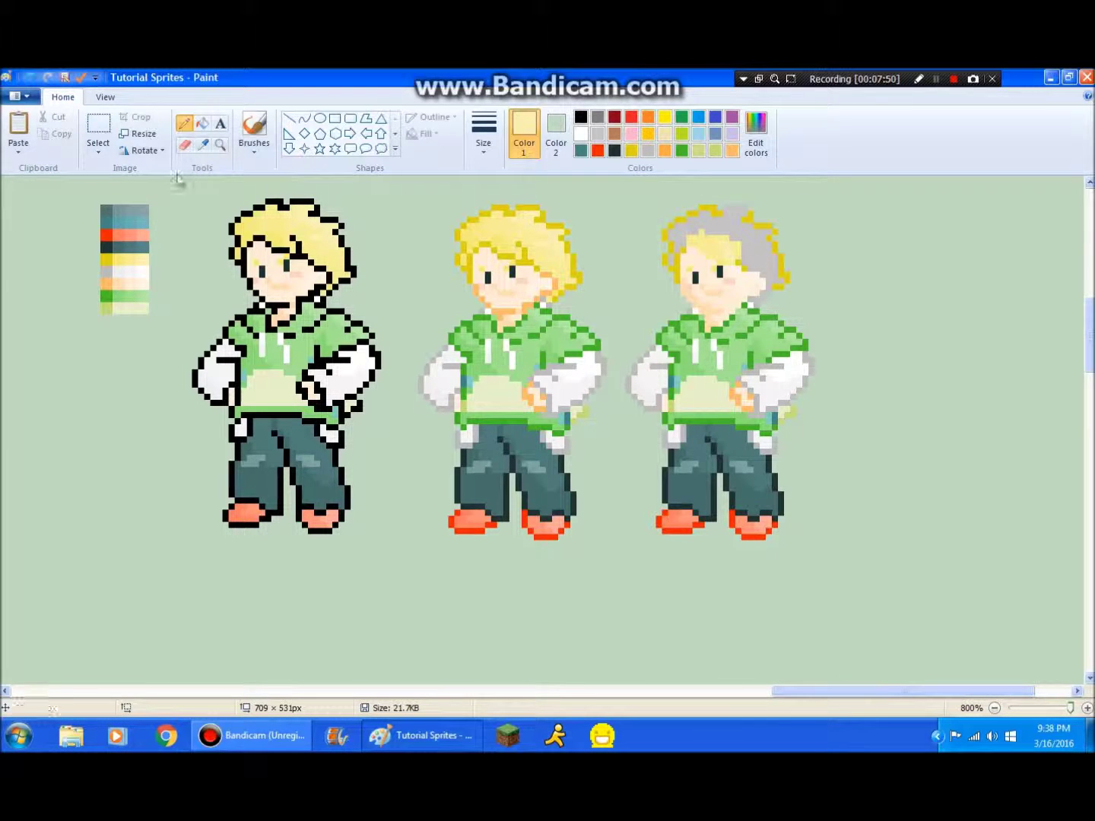
# Sample the palette's light yellow and mix a more saturated yellow from it as a custom colour
pyautogui.click(204, 145)
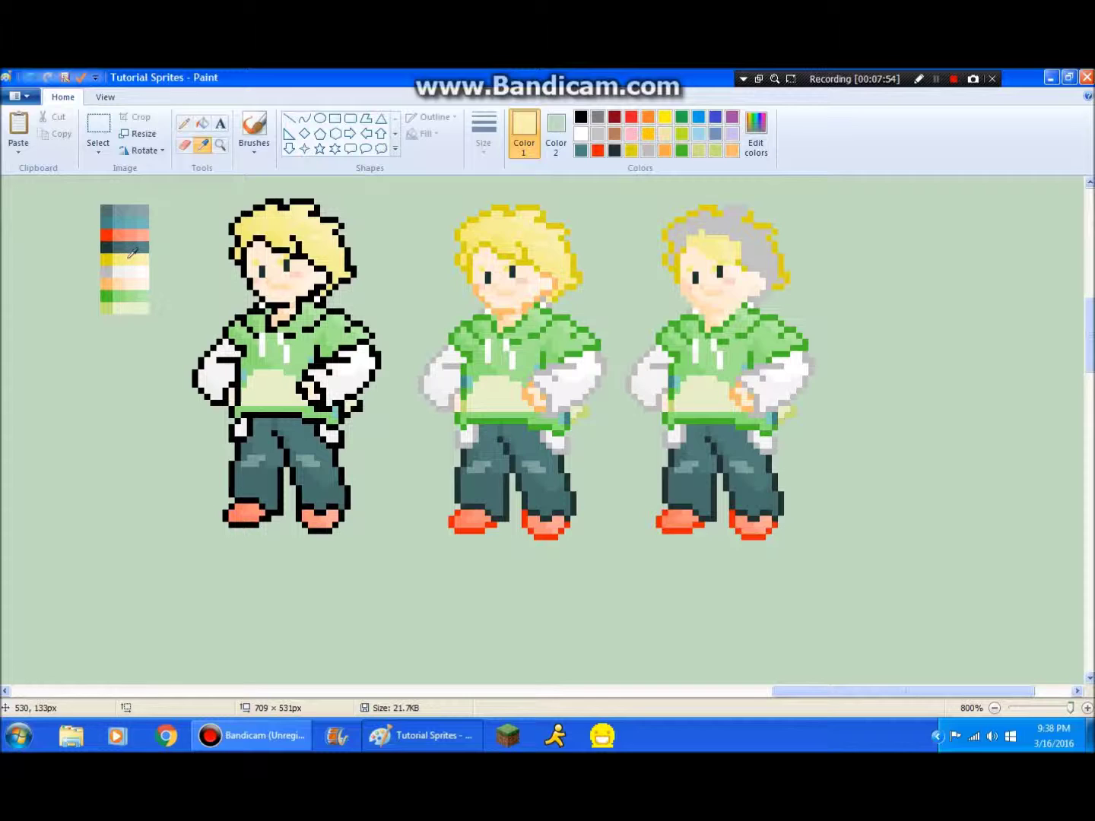
pyautogui.click(126, 257)
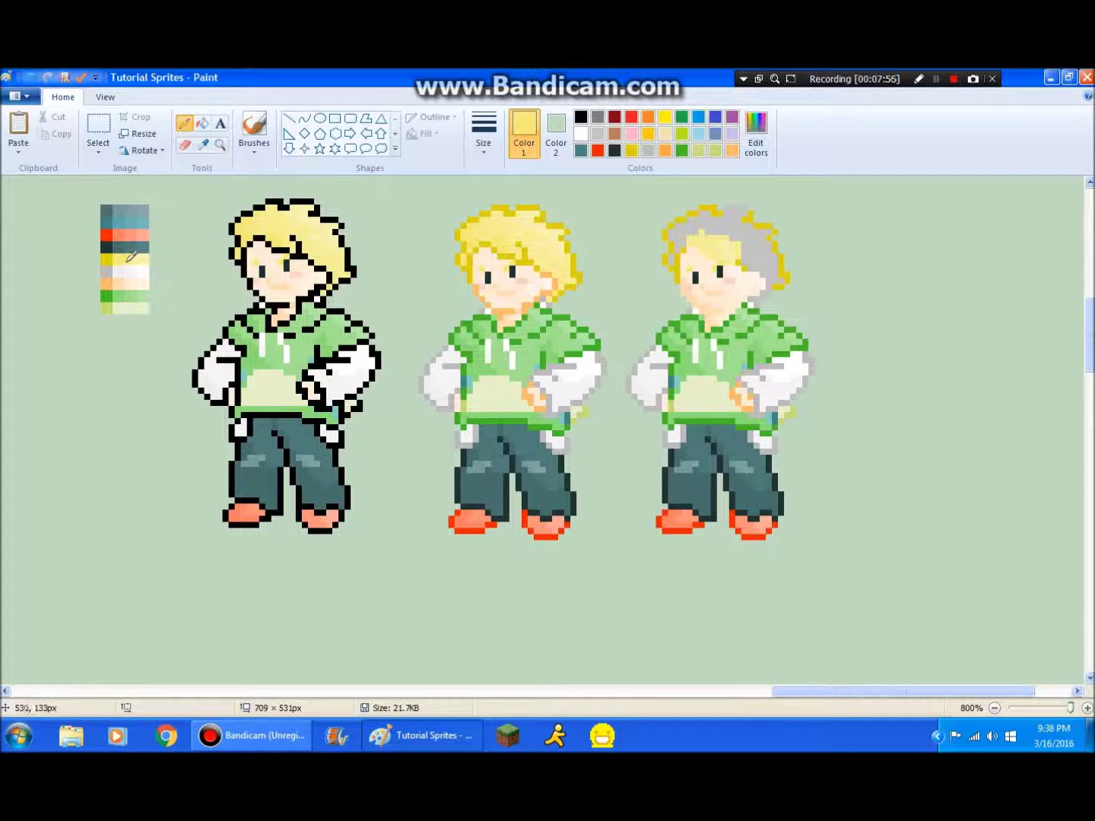
pyautogui.click(756, 133)
pyautogui.click(706, 353)
pyautogui.click(397, 506)
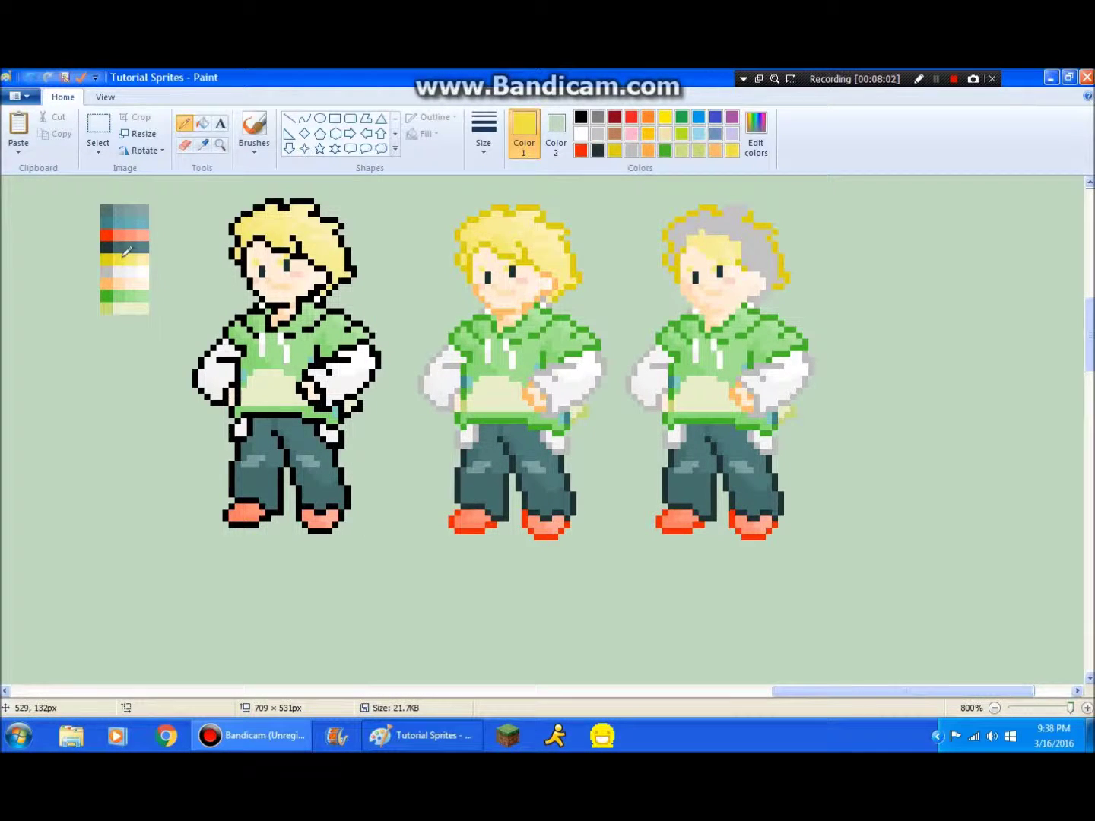
# Refine the fringe of the newest copy by pencil with light yellows sampled from the palette and the fringe itself
pyautogui.click(201, 125)
pyautogui.click(202, 144)
pyautogui.click(140, 258)
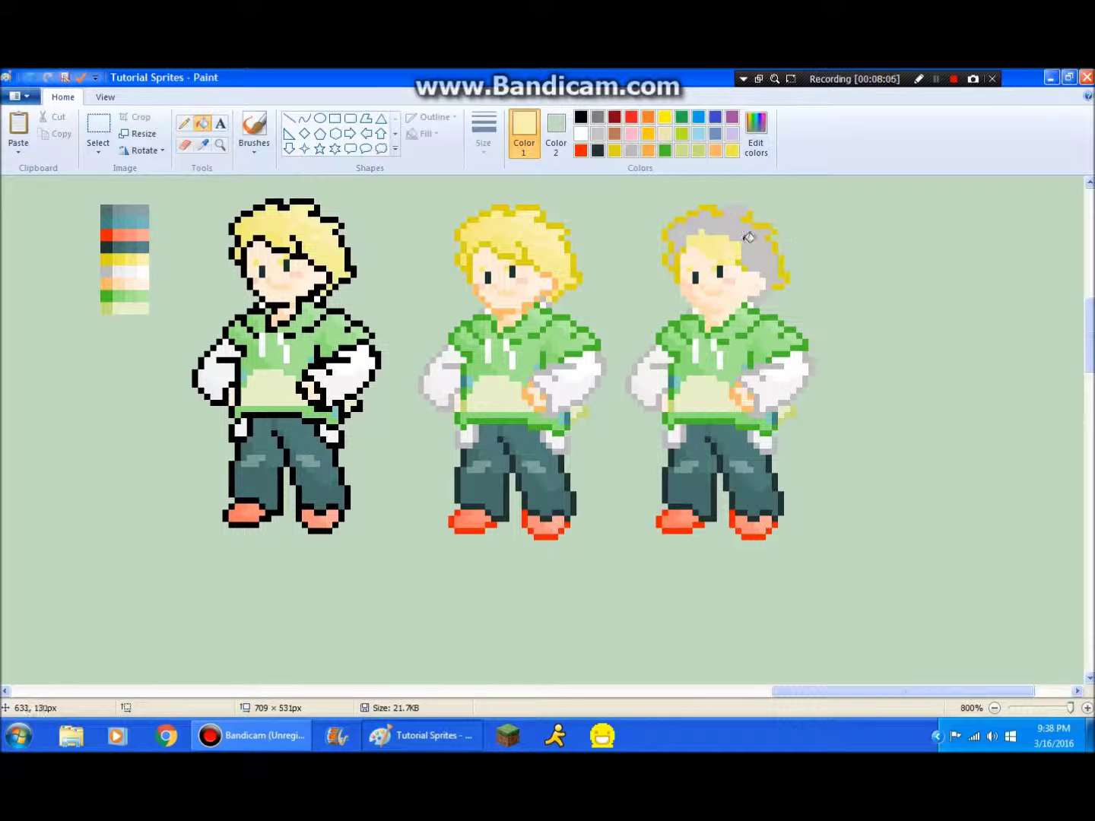
pyautogui.click(203, 144)
pyautogui.click(125, 257)
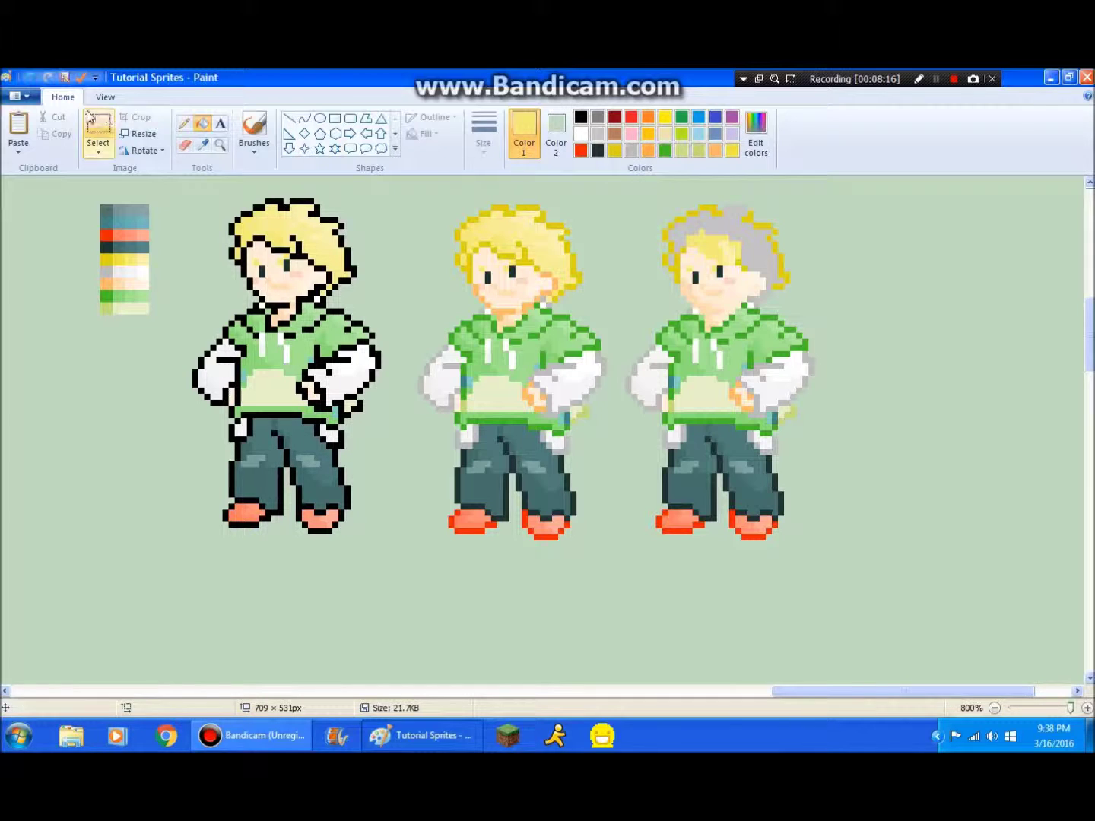
pyautogui.click(202, 143)
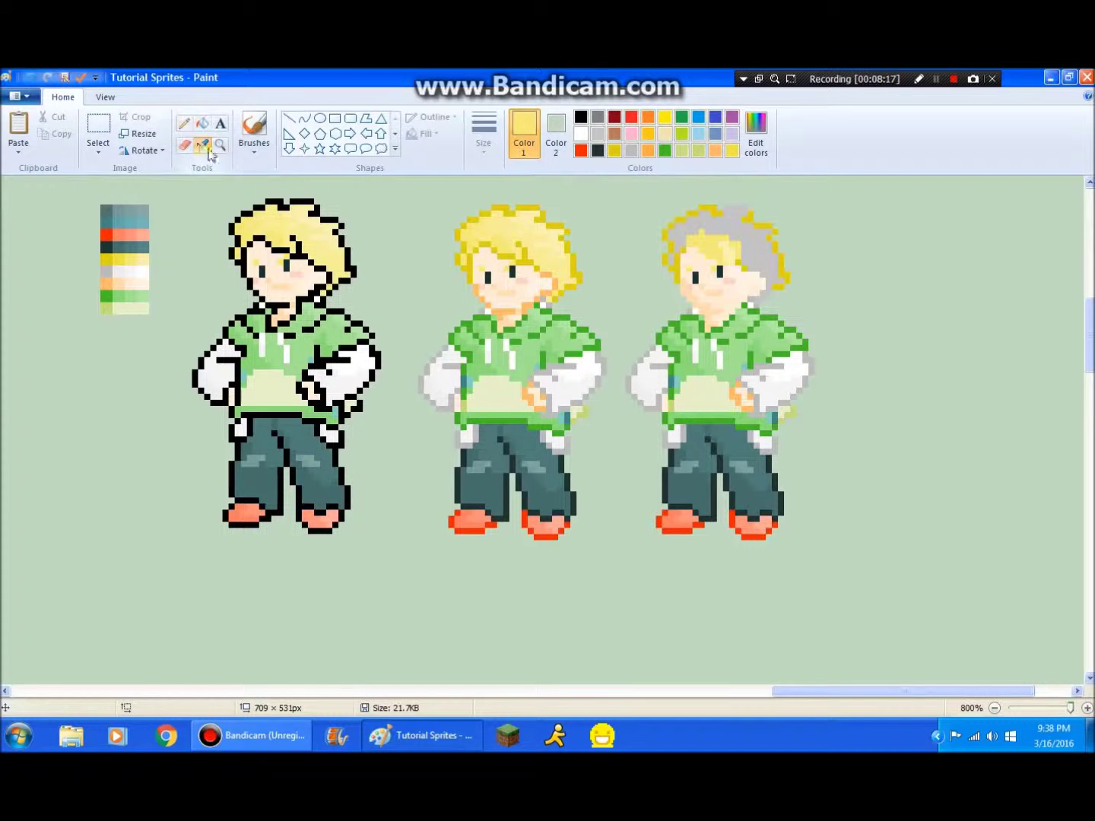
pyautogui.click(741, 250)
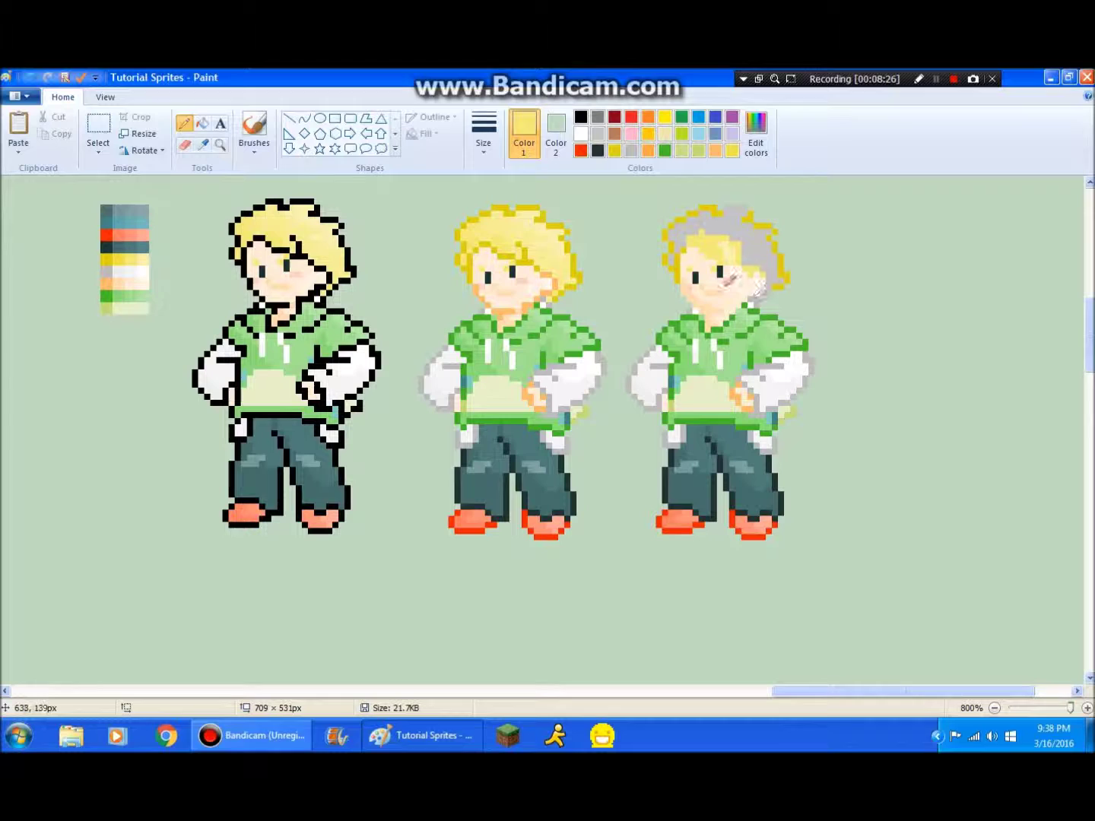
pyautogui.click(202, 145)
pyautogui.click(122, 261)
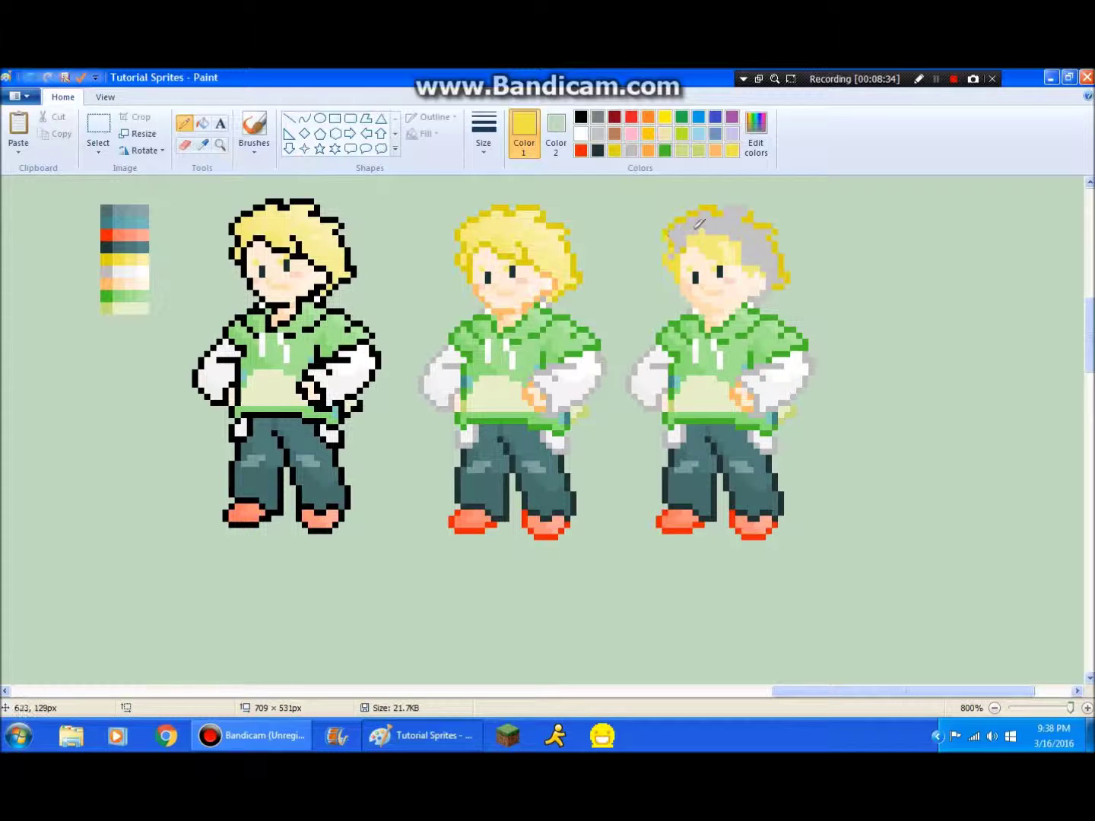
# Fill the grey hair area of the newest copy with the palette's mid light yellow
pyautogui.click(202, 144)
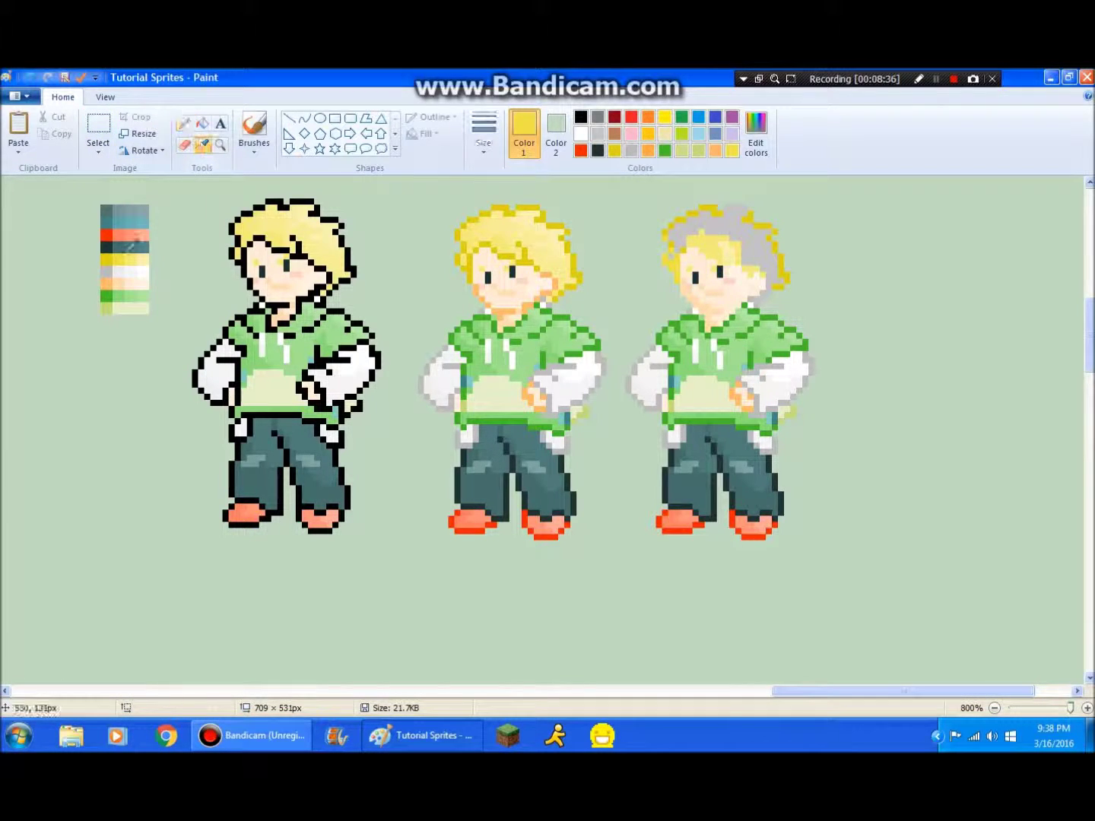
pyautogui.click(129, 260)
pyautogui.click(201, 123)
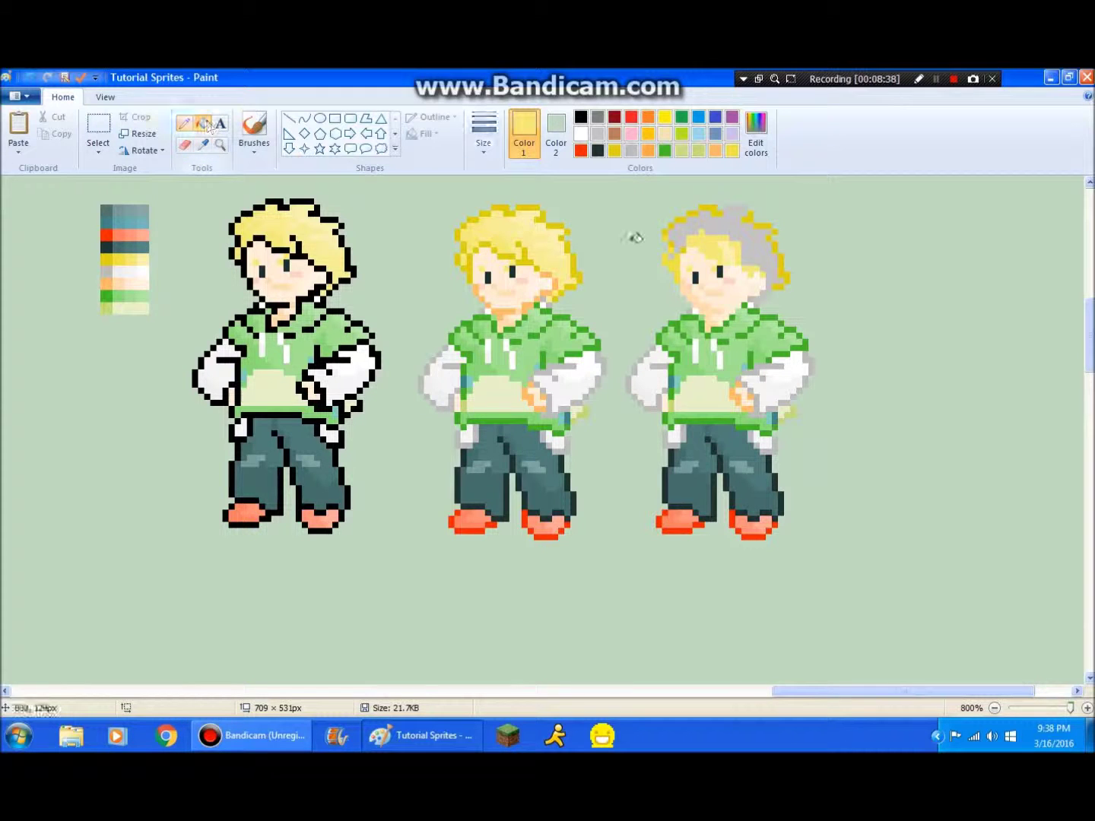
pyautogui.click(681, 245)
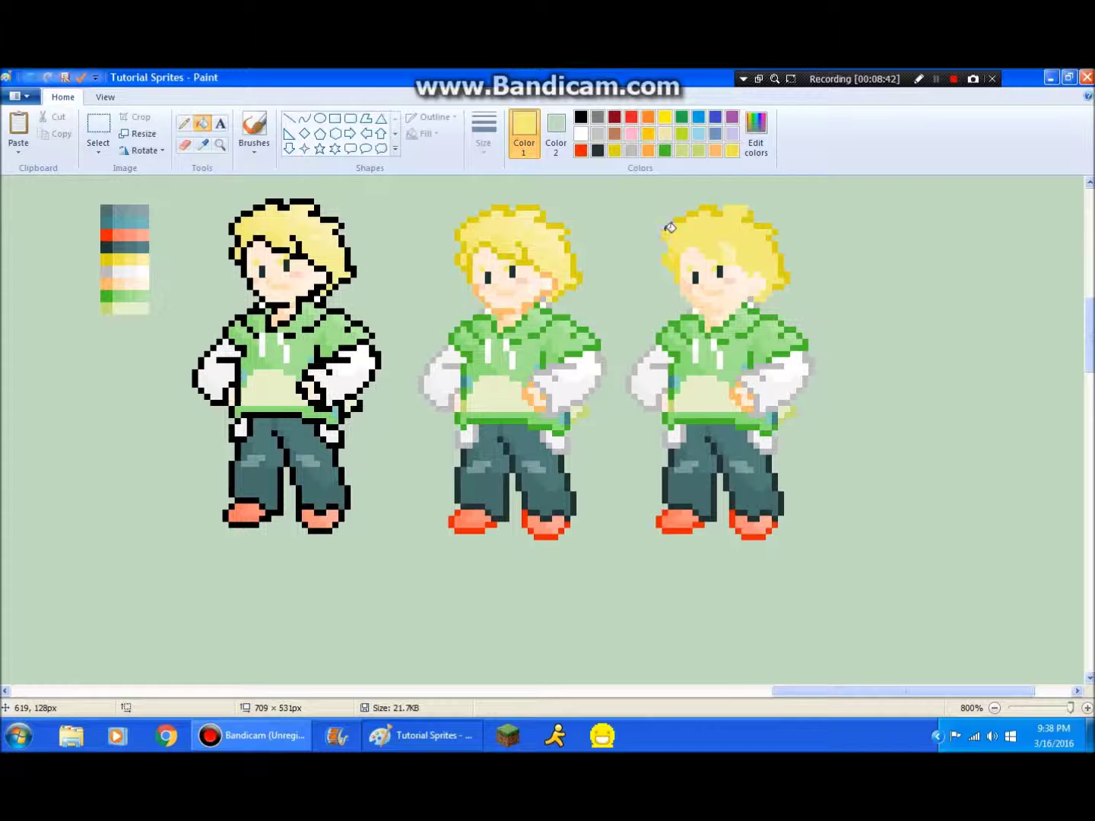
# Fill the dark yellow outline segments around the newest copy's hair with the same light yellow as the hair
pyautogui.click(676, 222)
pyautogui.click(695, 213)
pyautogui.click(714, 207)
pyautogui.click(728, 207)
pyautogui.click(748, 215)
pyautogui.click(760, 223)
pyautogui.click(776, 239)
pyautogui.click(783, 260)
pyautogui.click(783, 276)
pyautogui.click(782, 283)
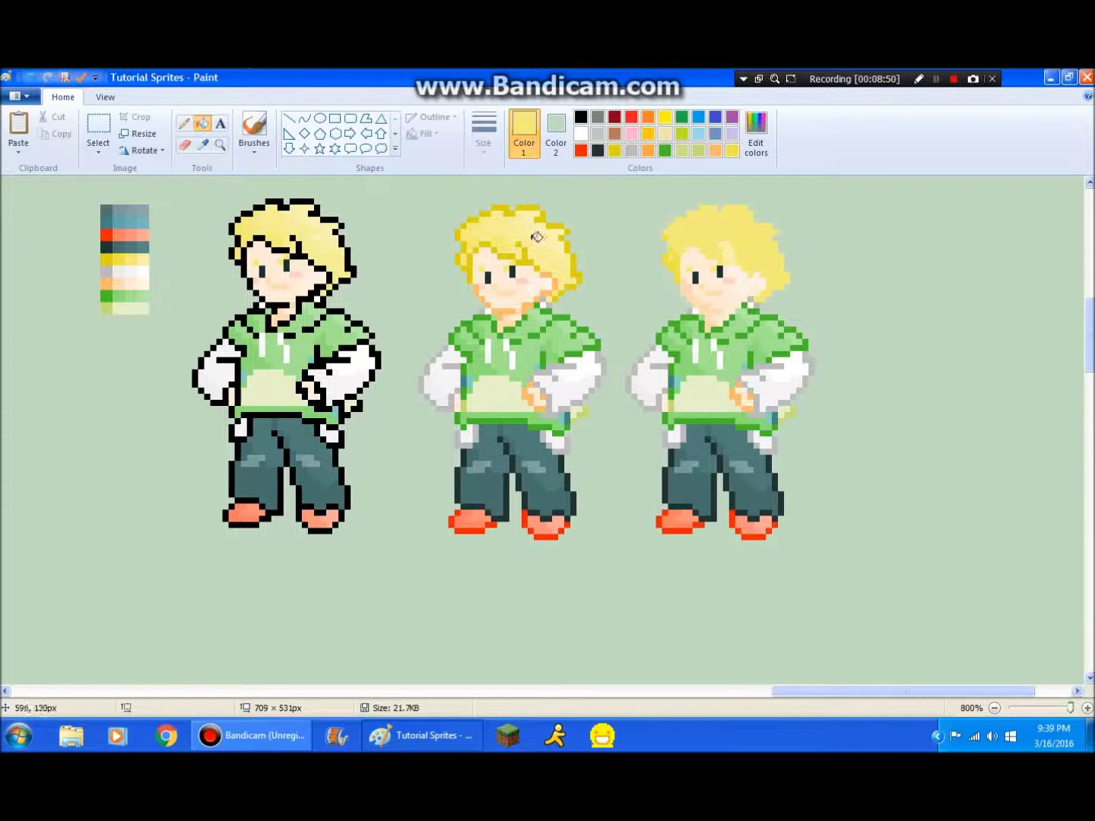
# Paint highlights along the crown and outer tips of the newest copy's hair by pencil with the palette's palest yellow
pyautogui.click(202, 145)
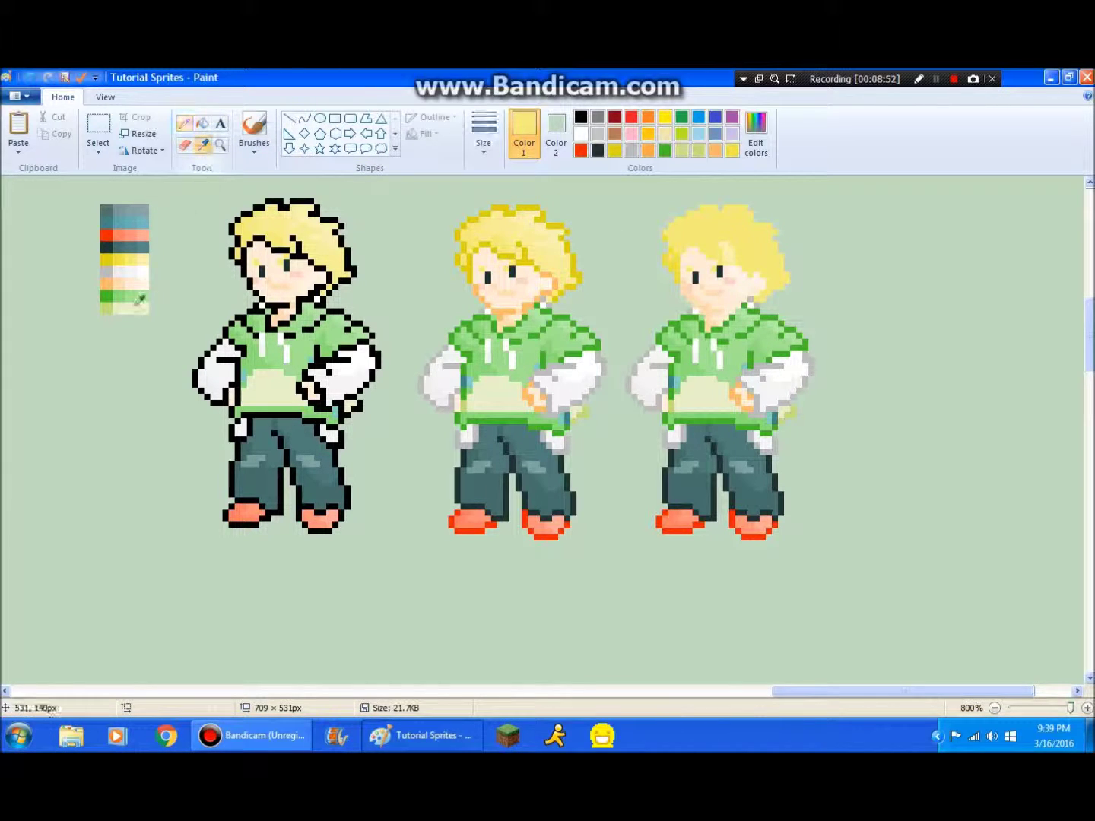
pyautogui.click(145, 260)
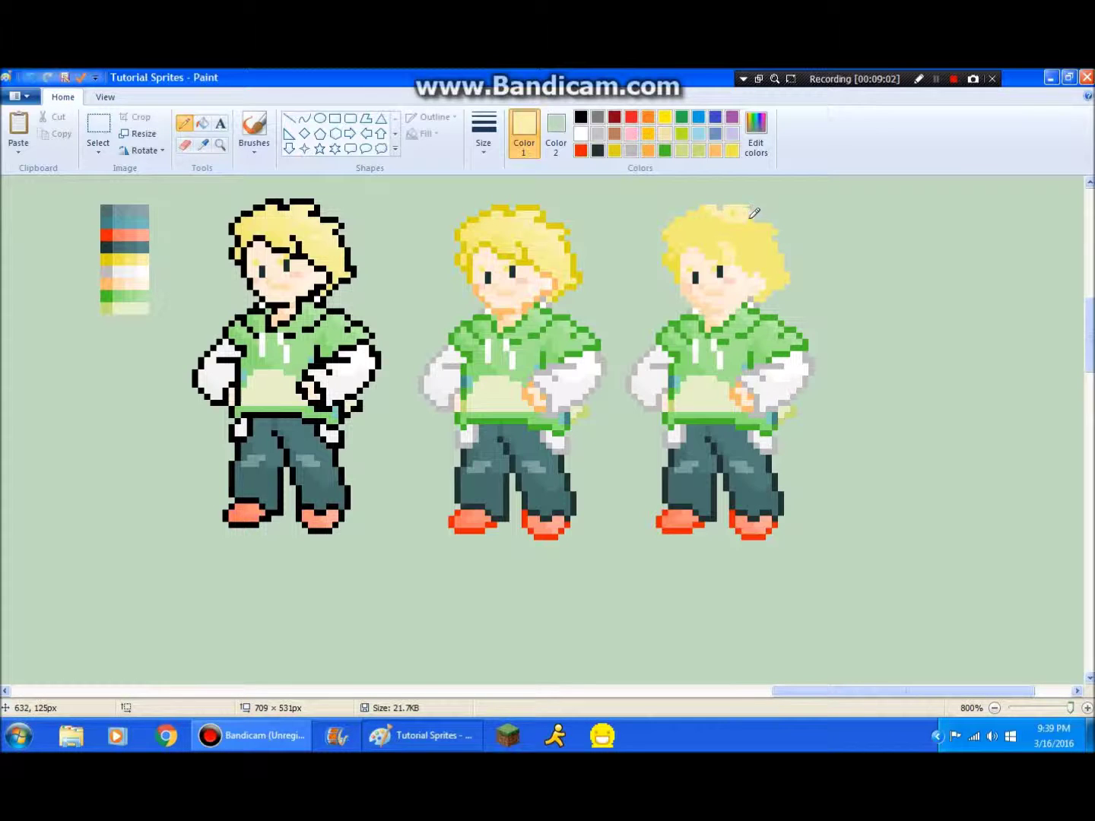
pyautogui.click(220, 144)
pyautogui.click(735, 226)
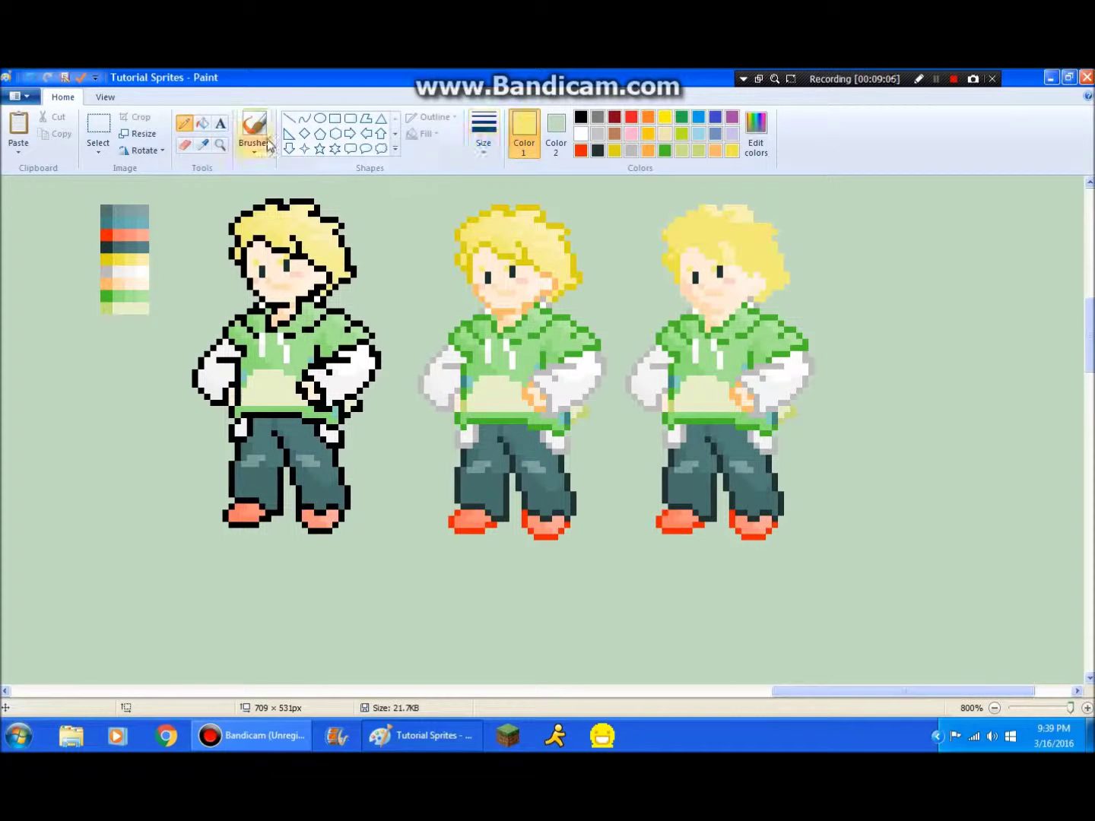
pyautogui.click(201, 144)
pyautogui.click(761, 214)
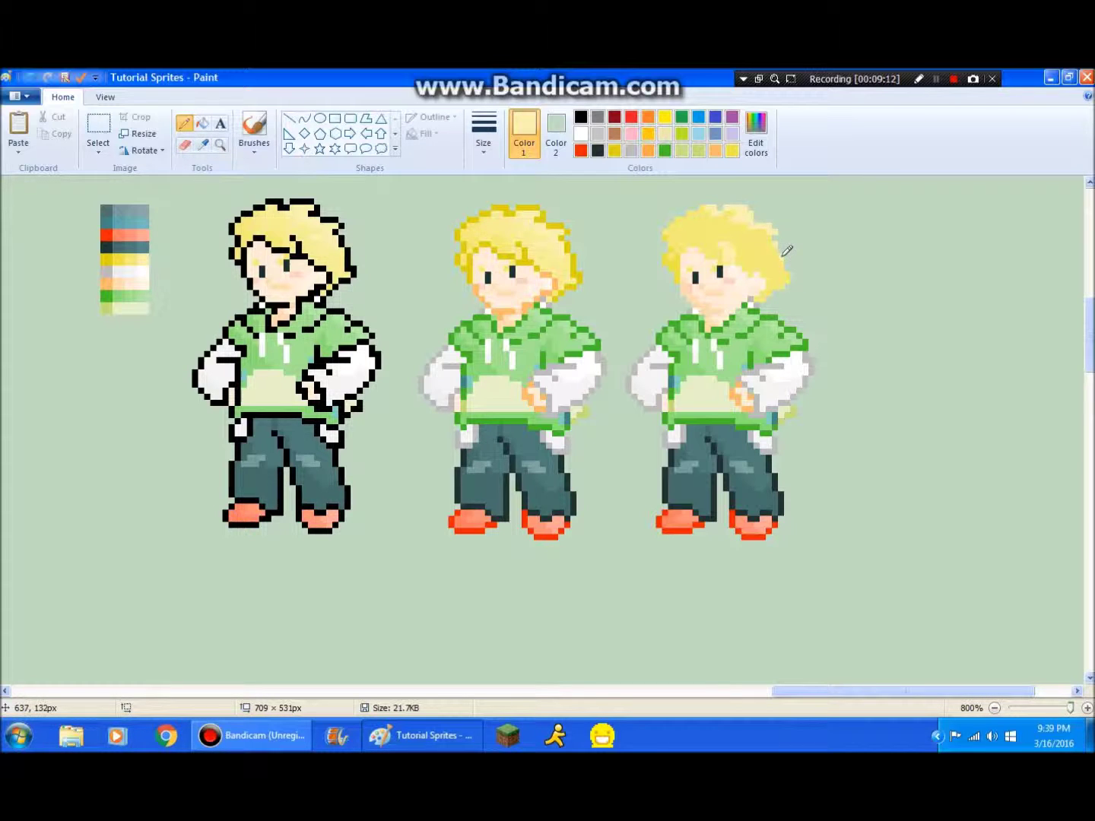
pyautogui.click(936, 79)
pyautogui.click(202, 145)
pyautogui.click(675, 260)
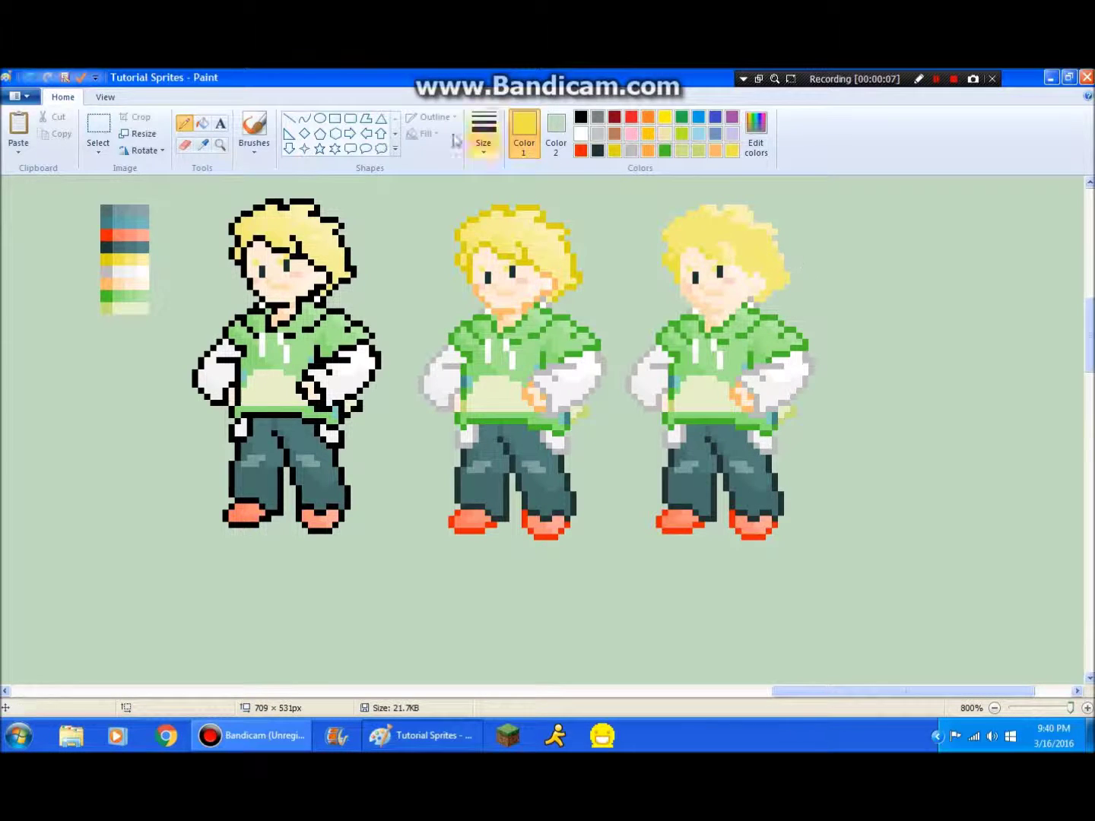
# Paint over the dark green outline of the newest copy's right-hand shoulder with light greens sampled from that sleeve
pyautogui.click(202, 144)
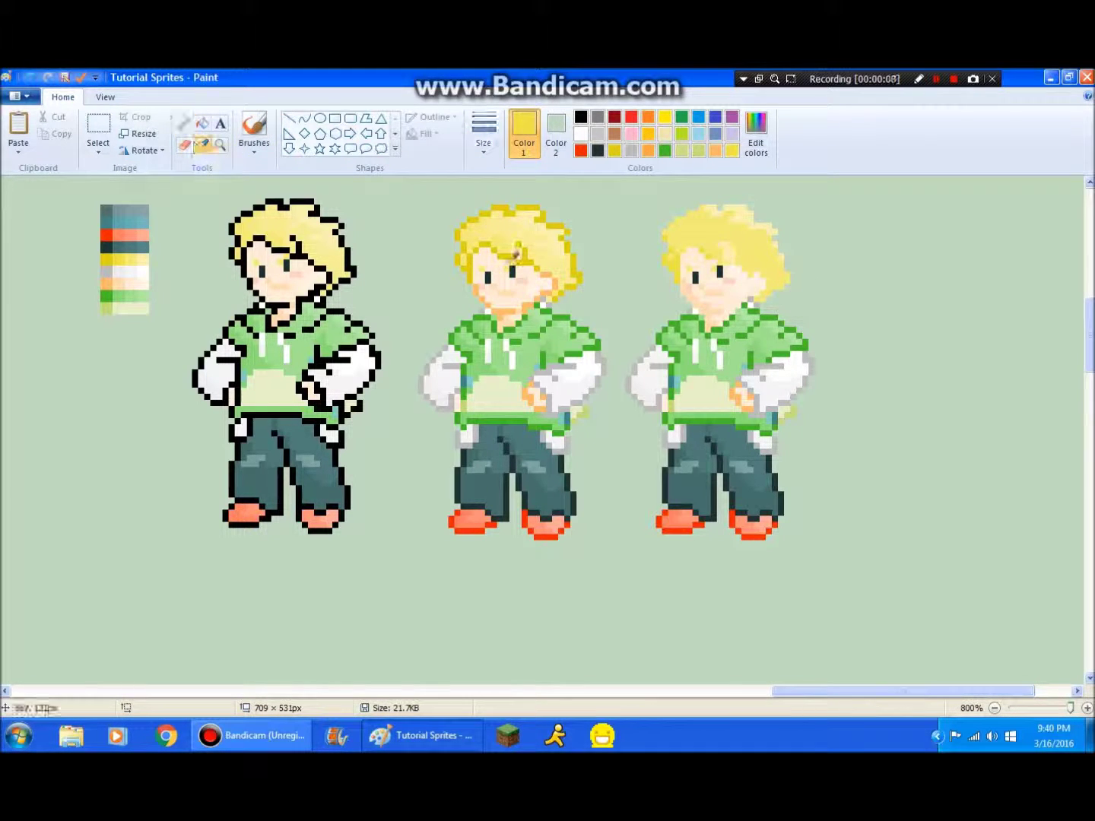
pyautogui.click(785, 325)
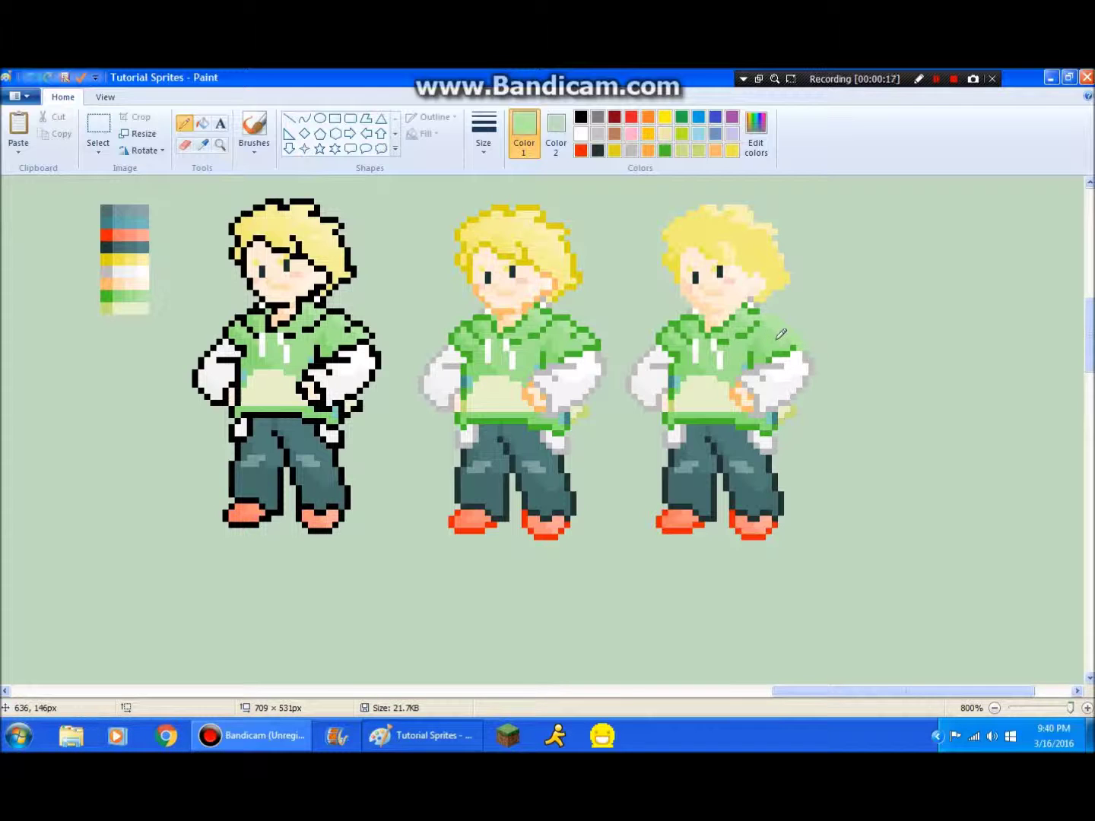
pyautogui.click(202, 143)
pyautogui.click(777, 344)
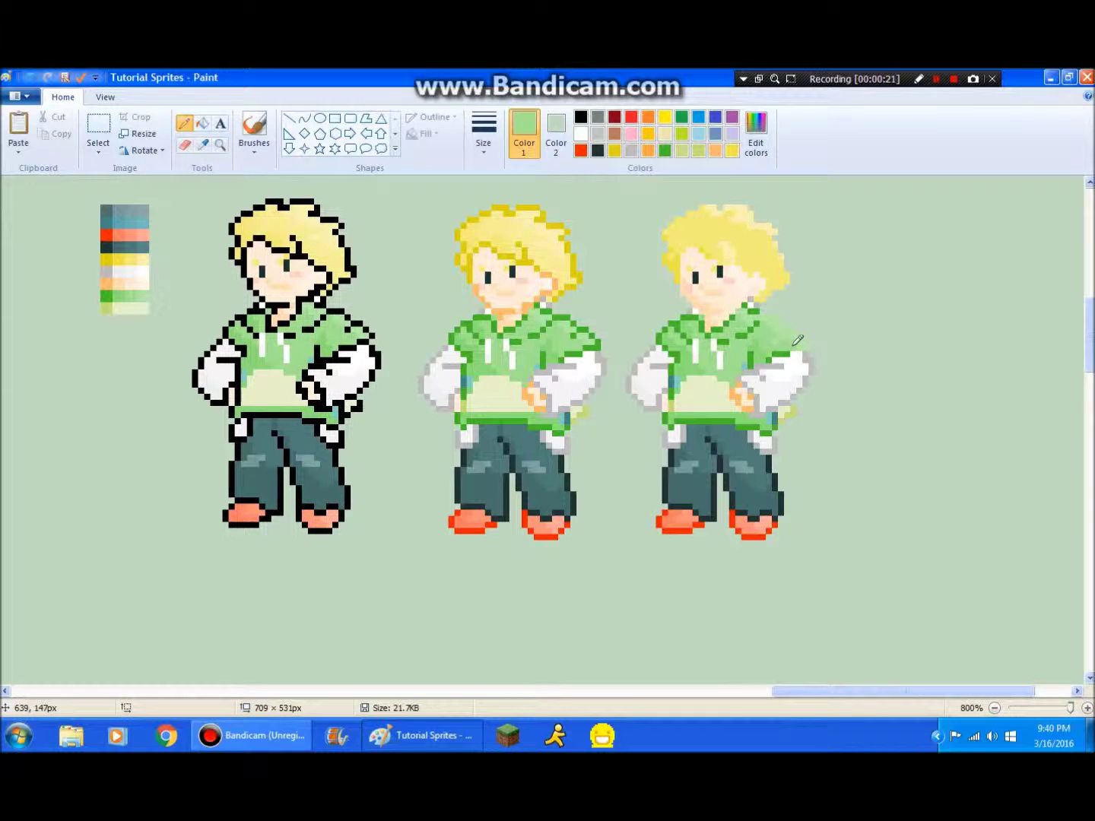
# Paint over the dark green lines of the newest copy's hood and left-hand shoulder with greens sampled from the hoodie
pyautogui.click(202, 143)
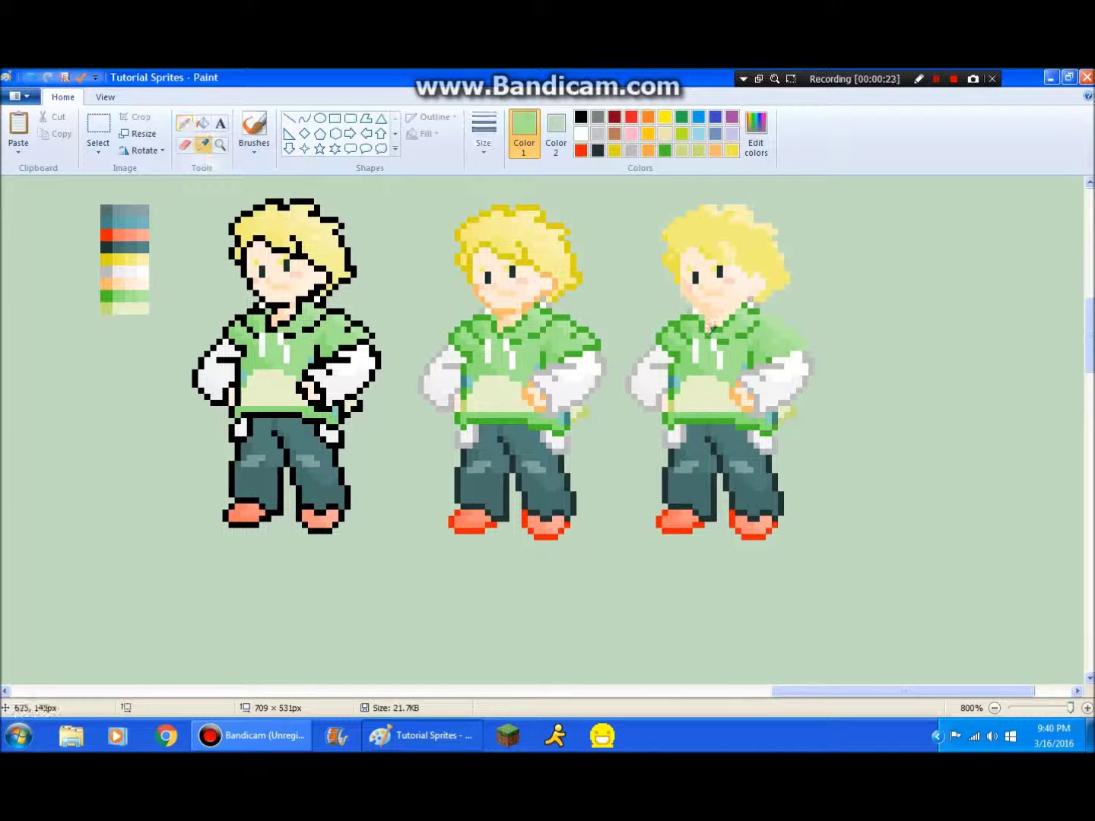
pyautogui.click(754, 322)
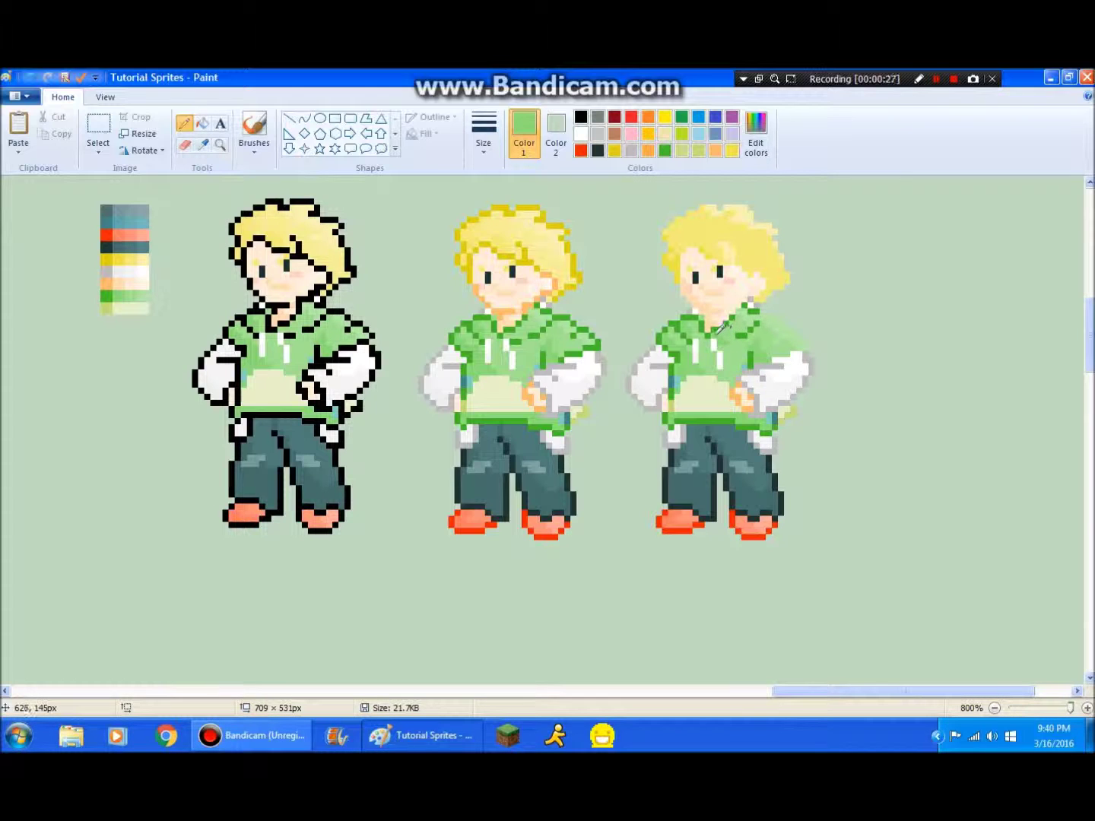
pyautogui.moveTo(681, 328); pyautogui.dragTo(680, 321)
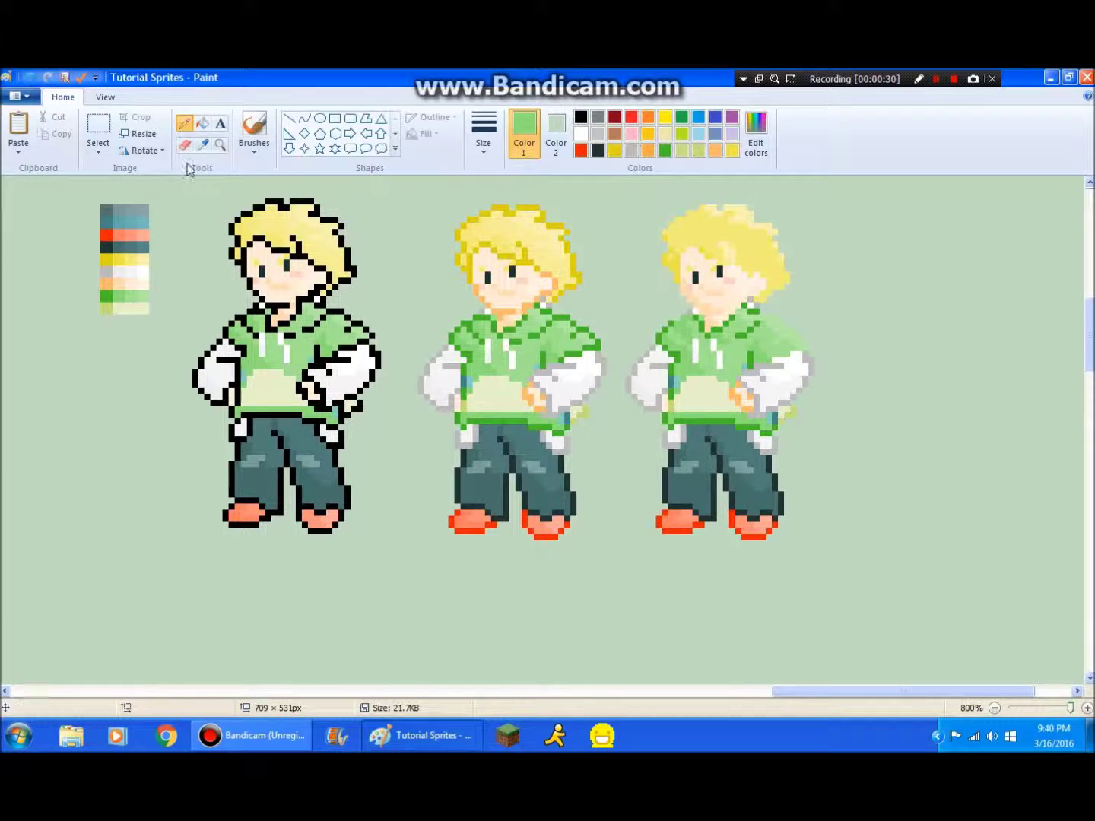
pyautogui.click(202, 144)
pyautogui.click(708, 357)
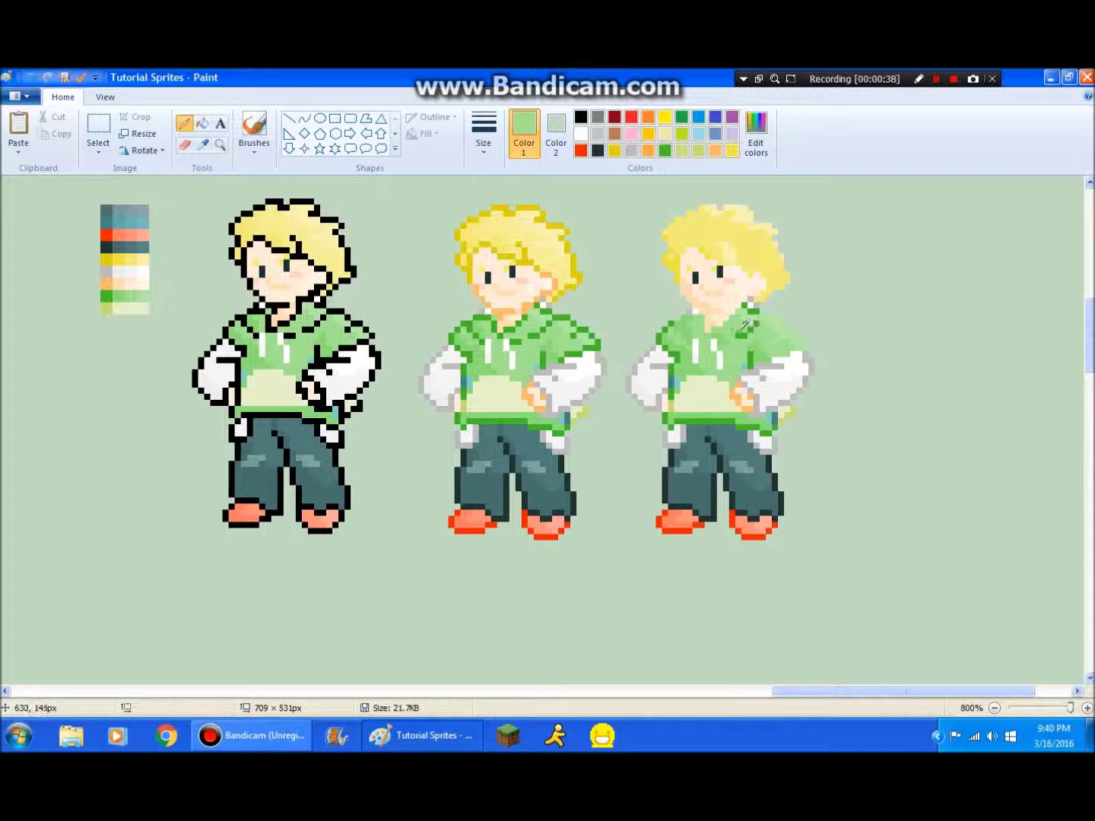
# Touch up the right-hand edge of the newest copy's hair by pencil with the sampled palest yellow
pyautogui.click(202, 144)
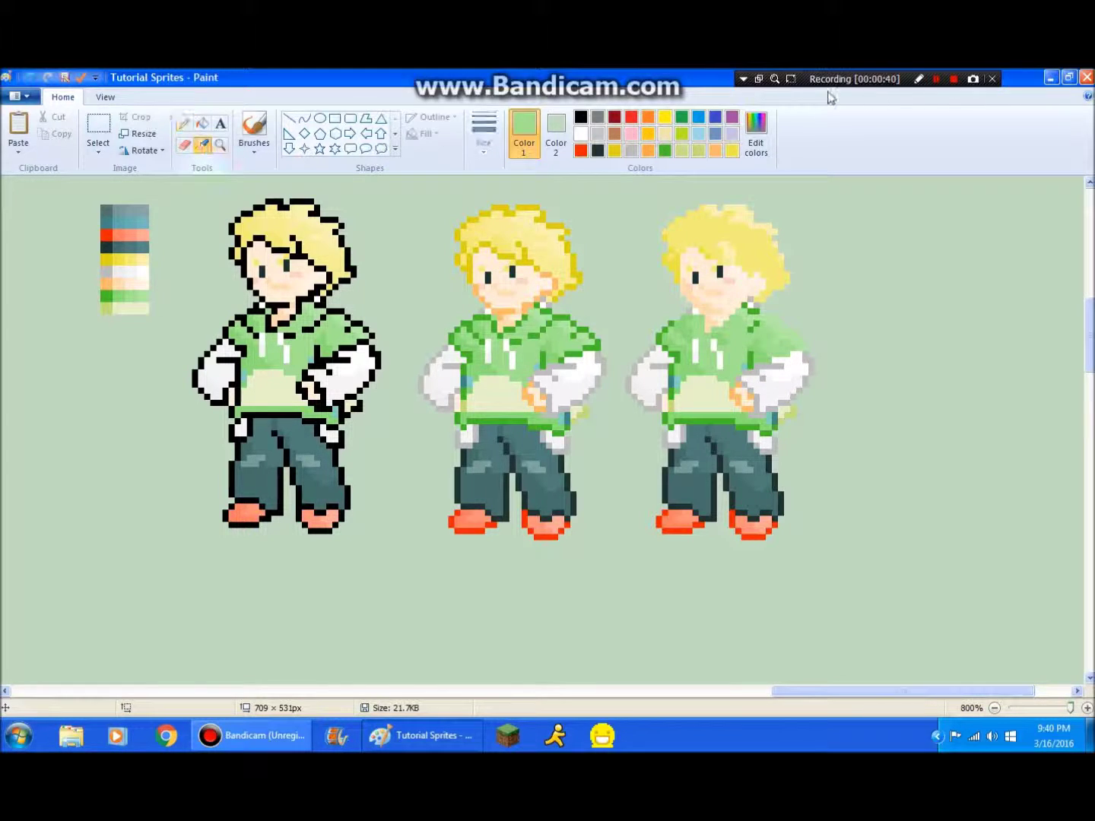
pyautogui.click(934, 78)
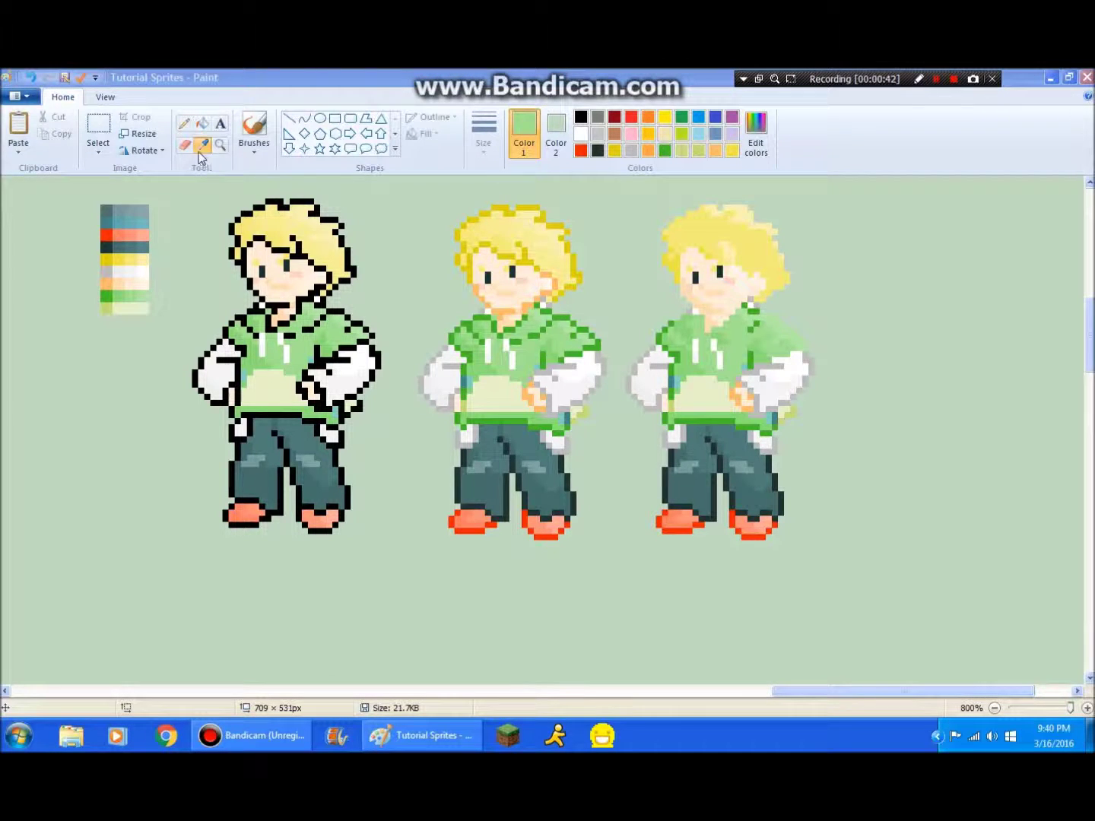
pyautogui.click(769, 225)
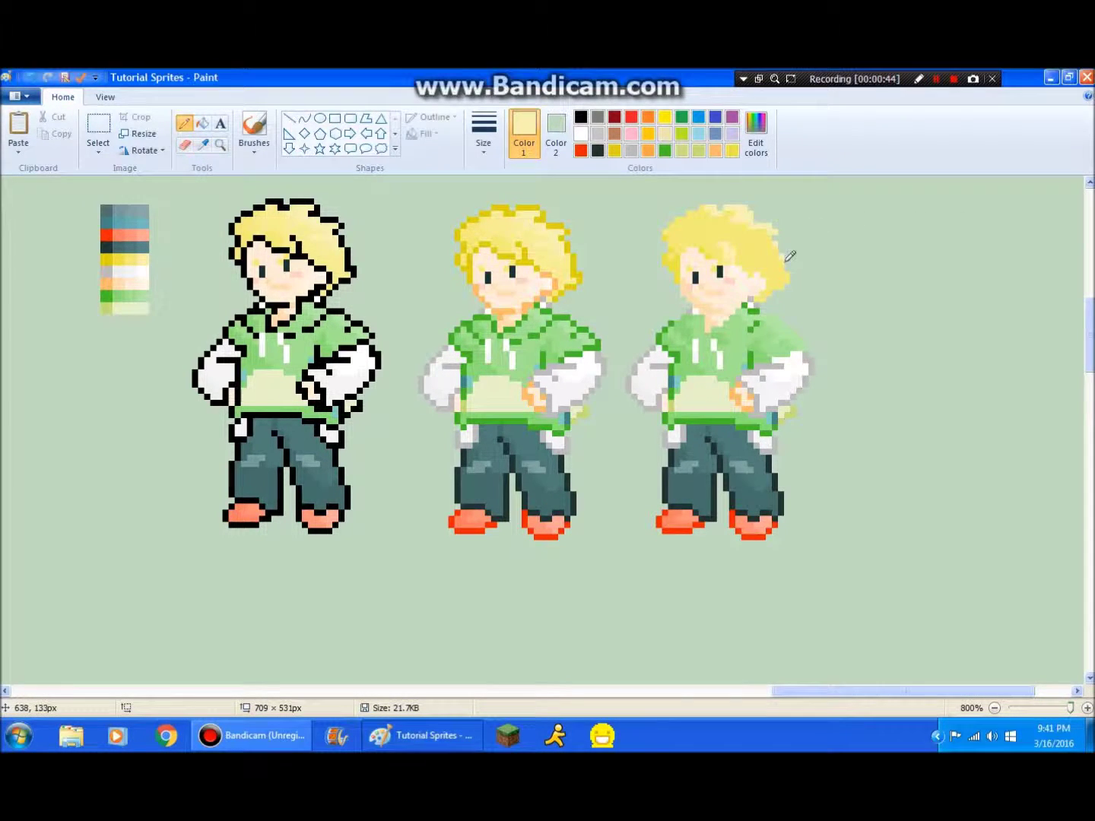
# Paint over the dark green outline on the left-hand side of the newest copy's torso with green sampled from the hoodie
pyautogui.click(204, 146)
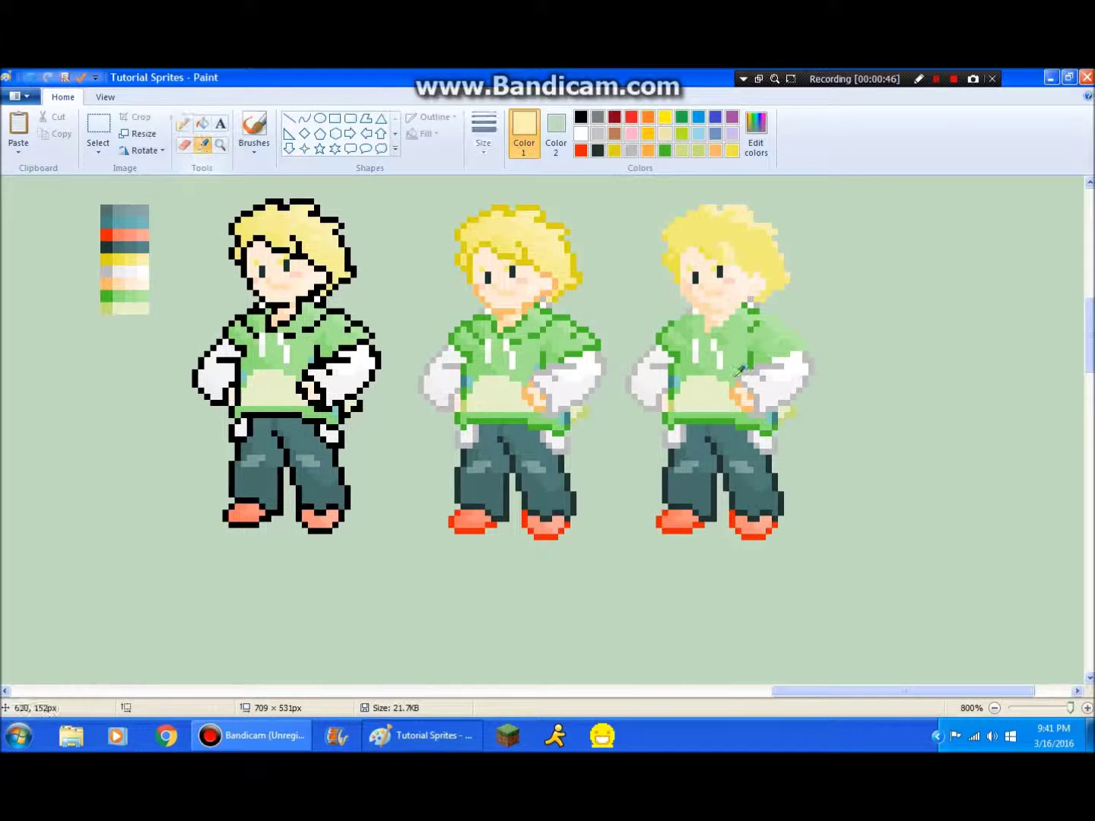
pyautogui.click(675, 362)
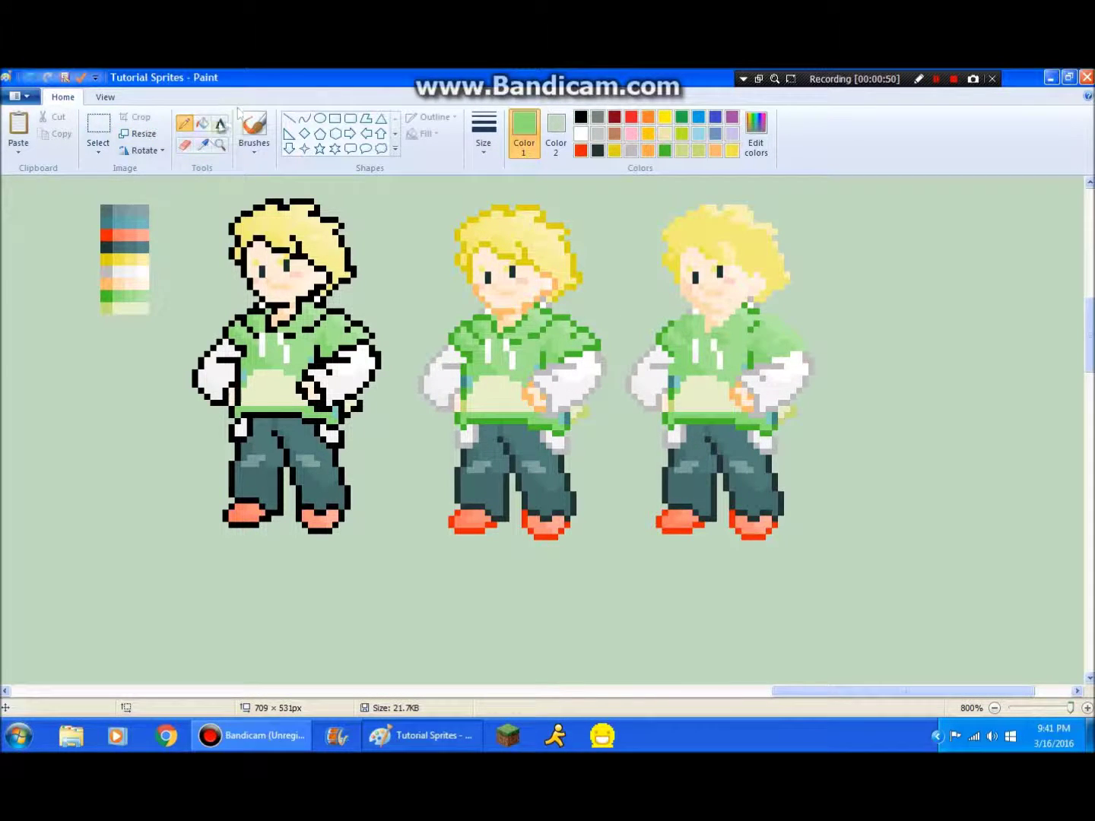
pyautogui.click(207, 145)
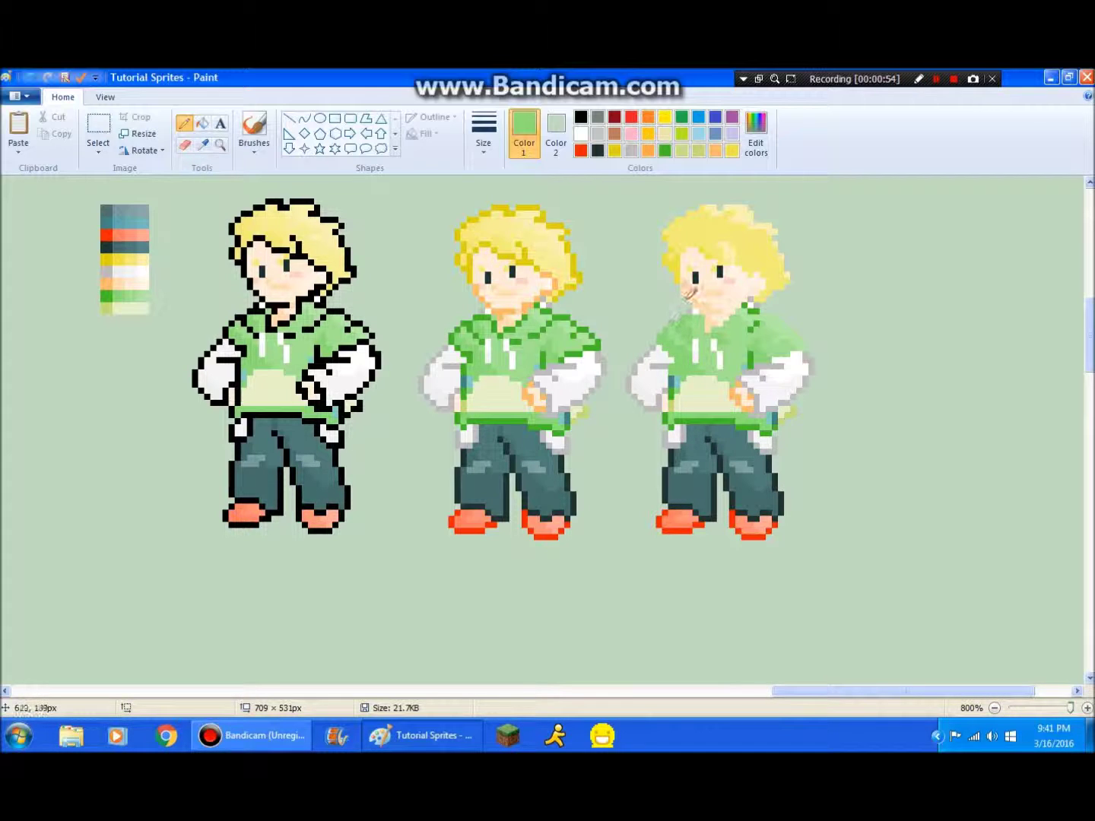
# Repaint the blue patches at both sides of the newest copy's hoodie by pencil with the palette's teal-blue tones
pyautogui.click(201, 145)
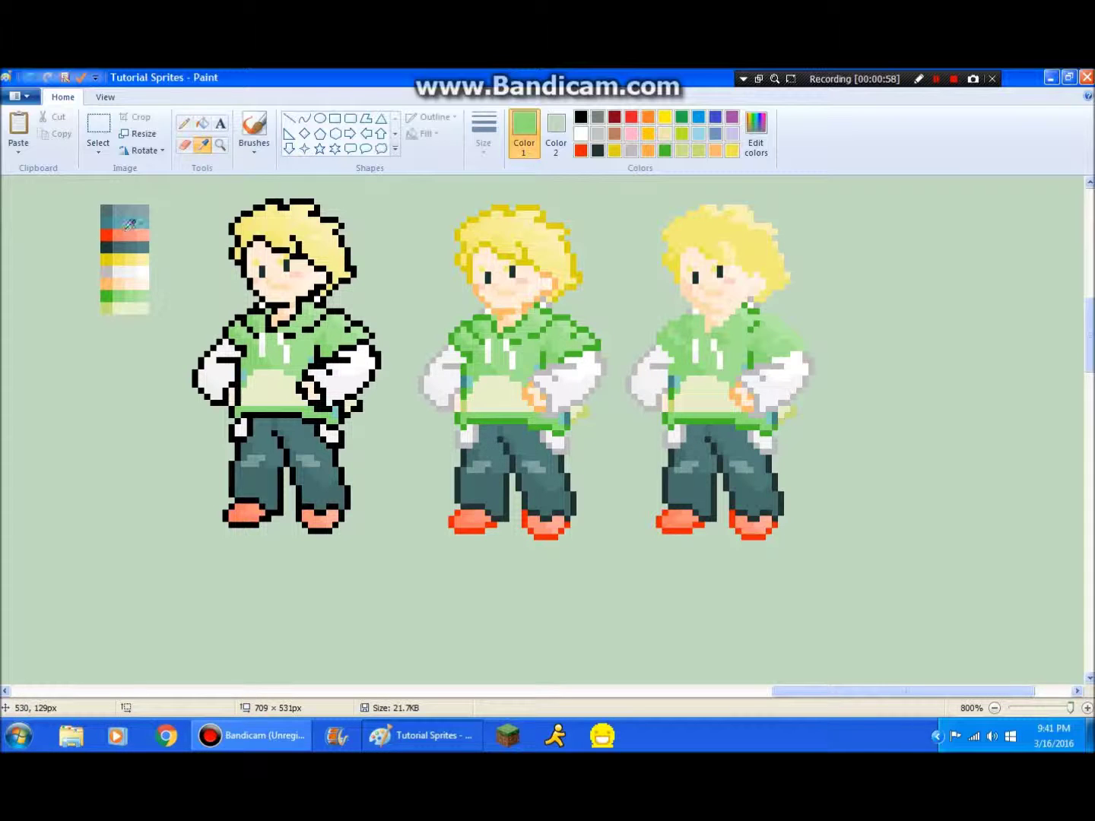
pyautogui.click(126, 220)
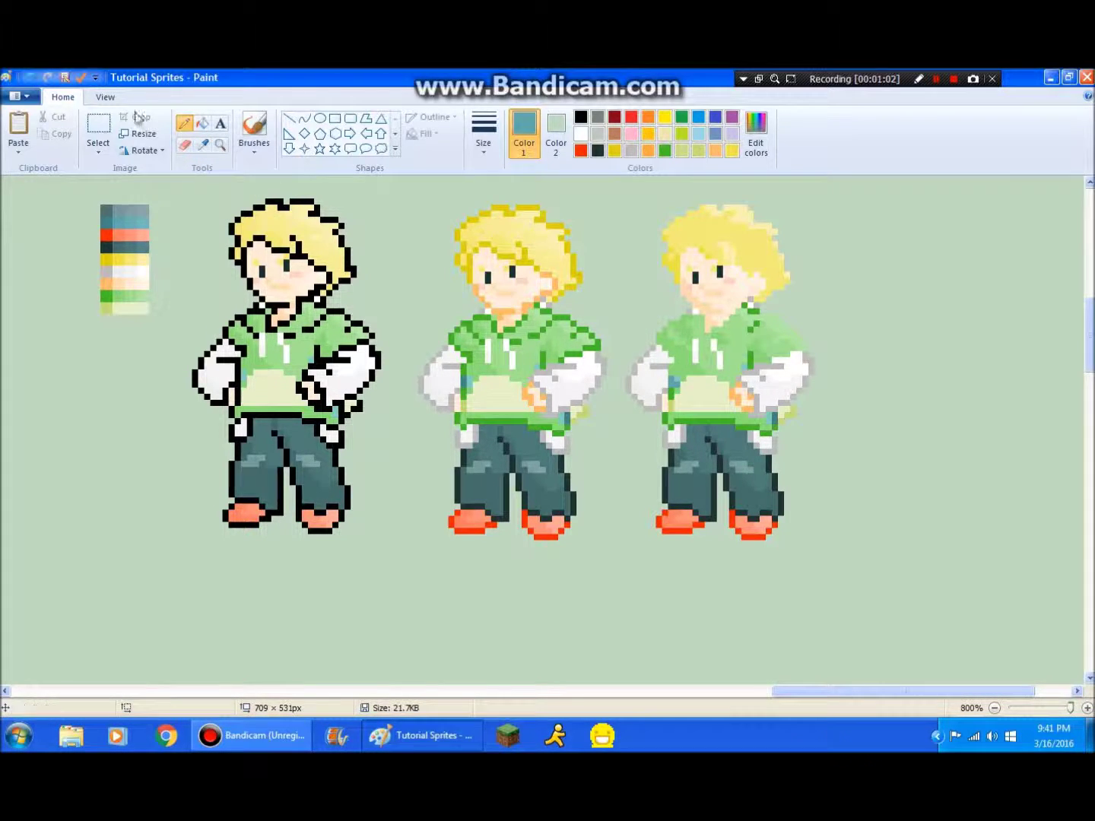
pyautogui.click(203, 145)
pyautogui.click(145, 213)
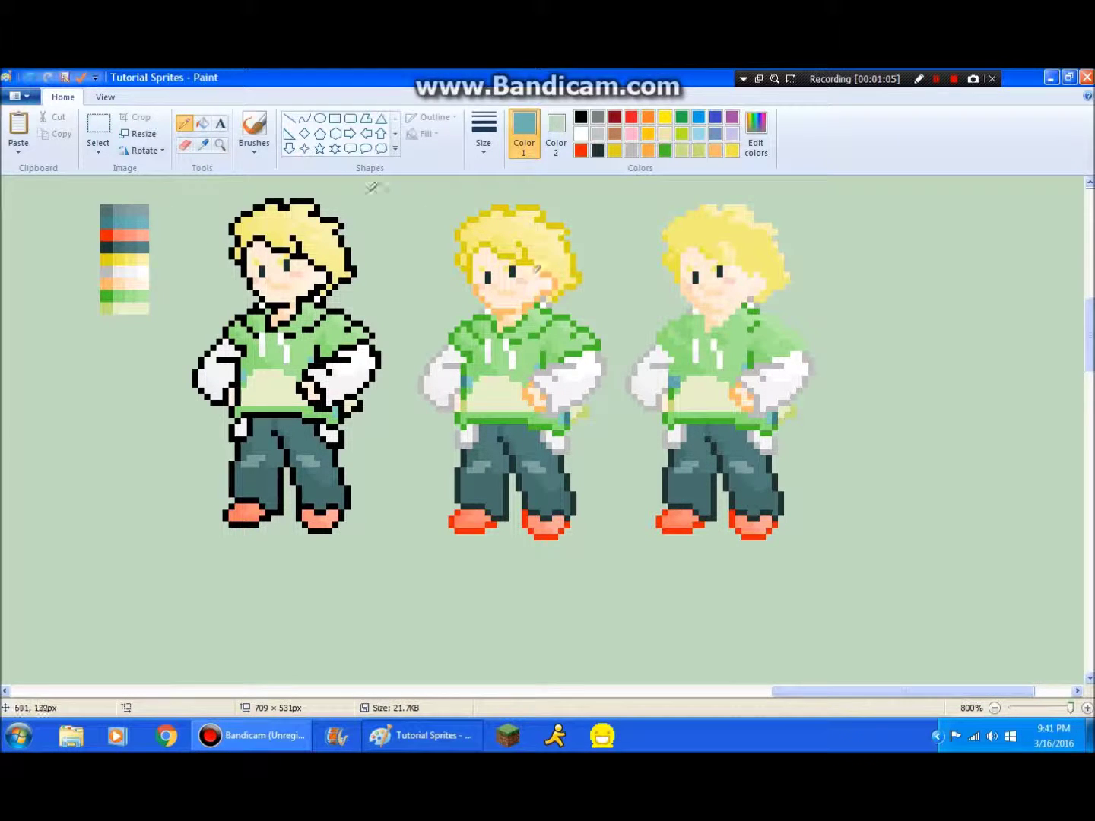
pyautogui.click(202, 145)
pyautogui.click(147, 222)
pyautogui.click(201, 143)
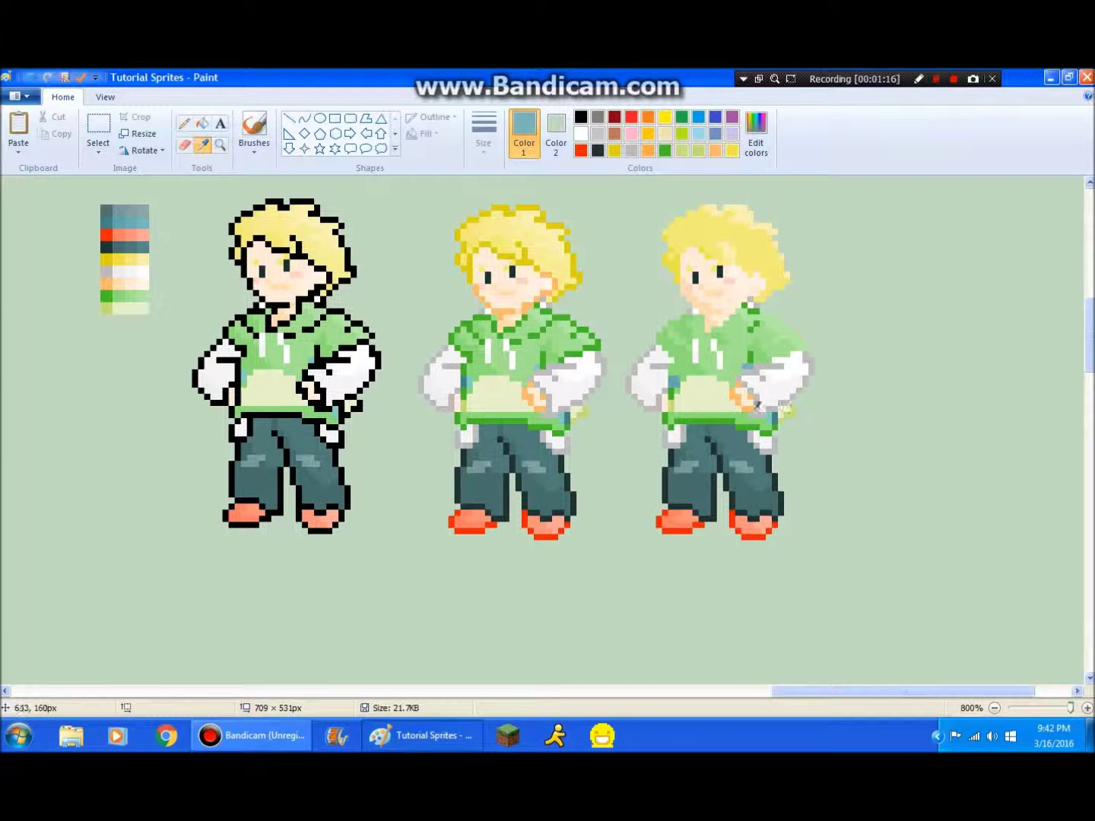
pyautogui.click(676, 379)
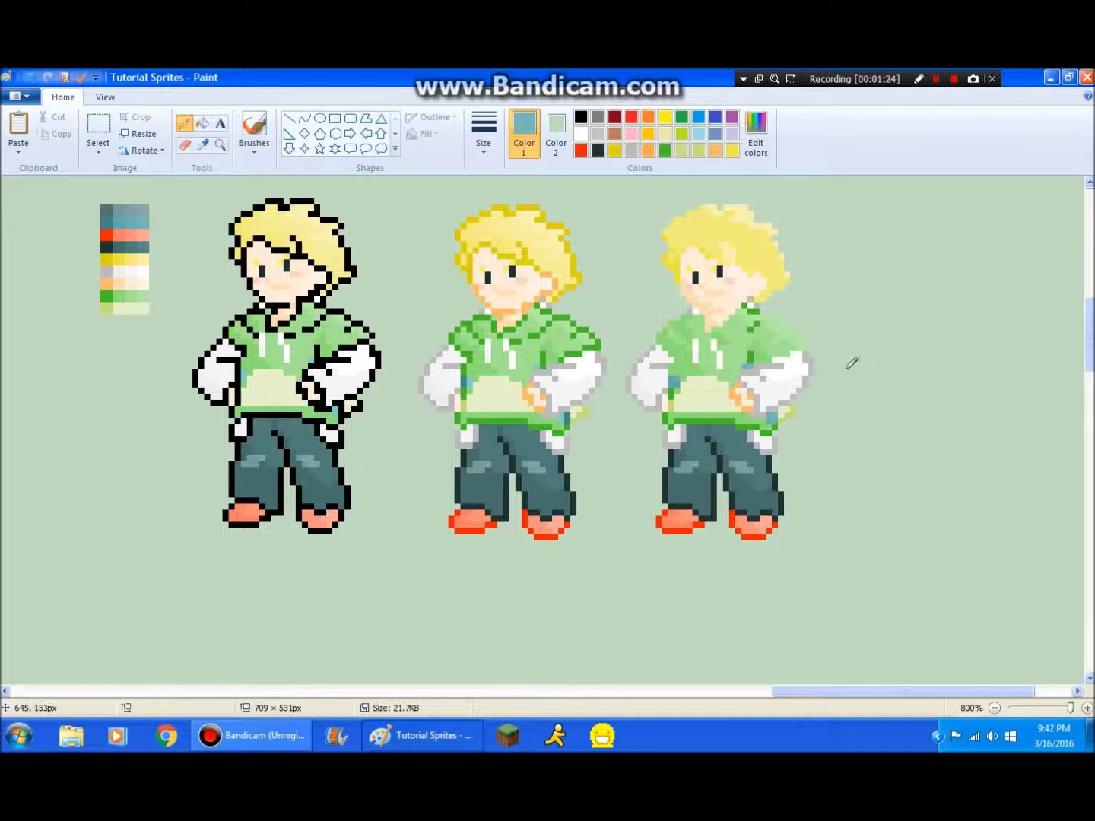
# Paint over the dark green line along the newest copy's hoodie hem with light green sampled from the hoodie
pyautogui.click(201, 144)
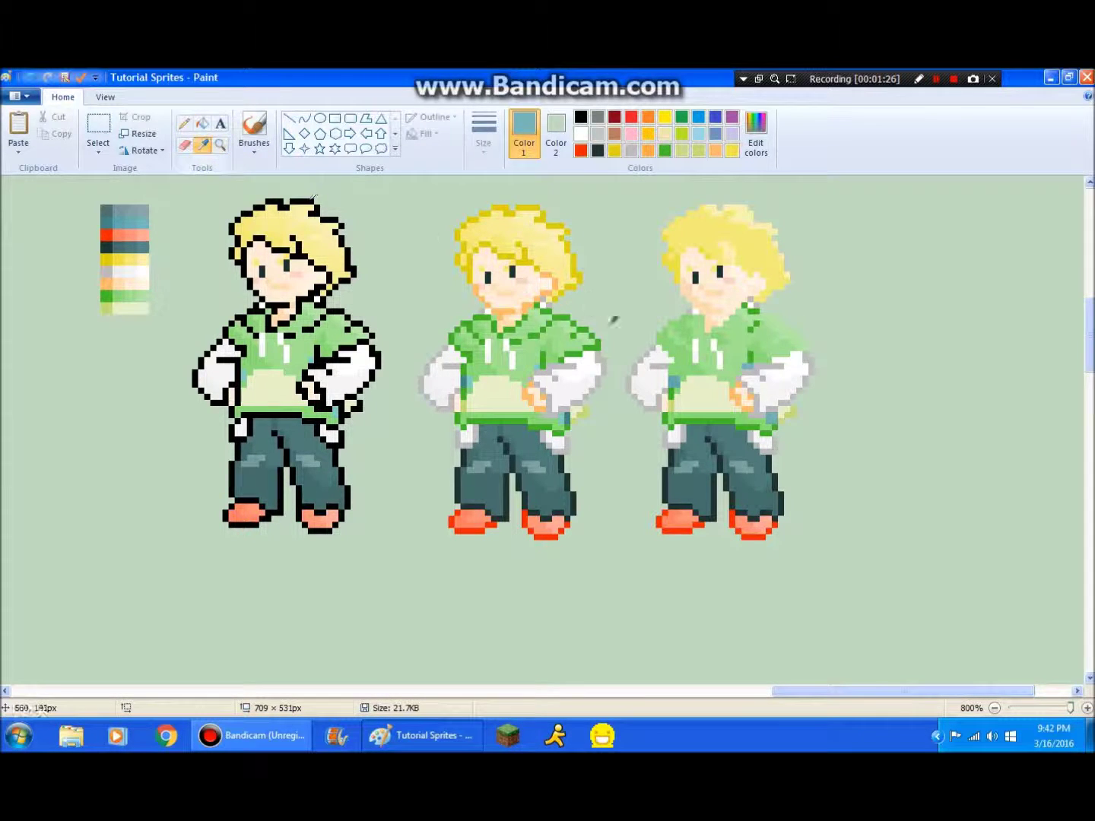
pyautogui.click(674, 358)
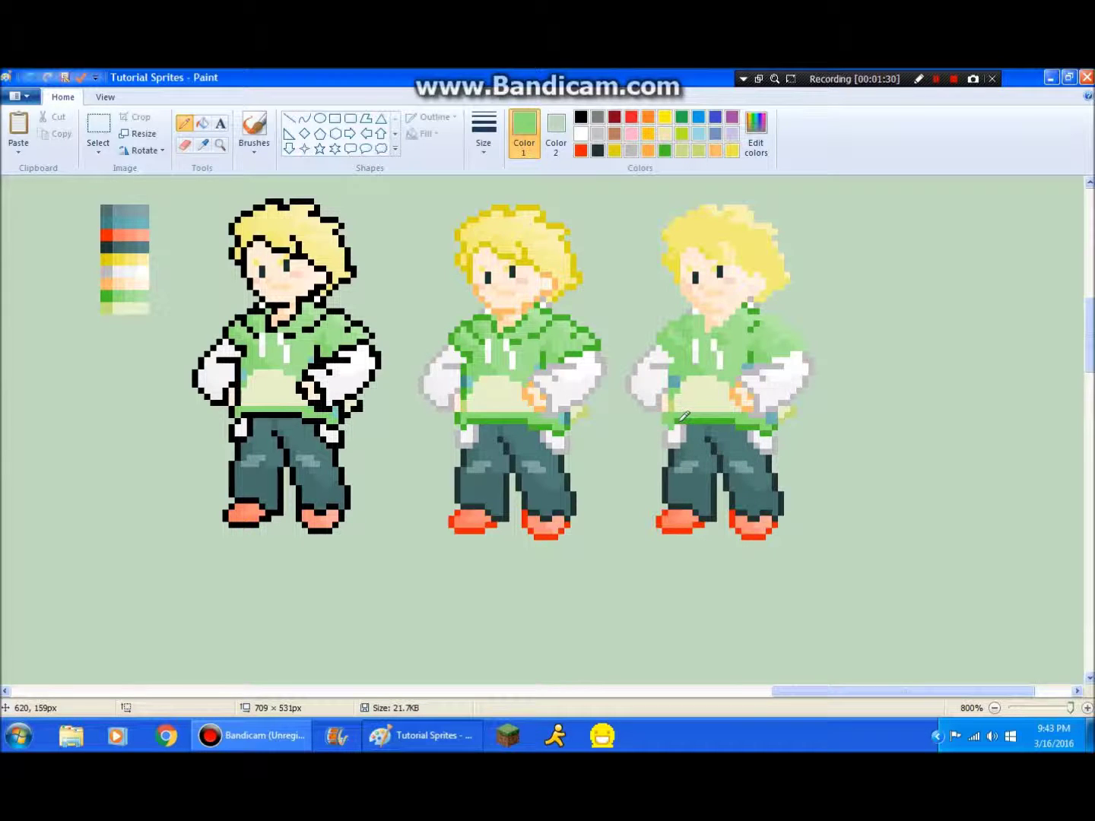
pyautogui.moveTo(685, 414); pyautogui.dragTo(739, 417)
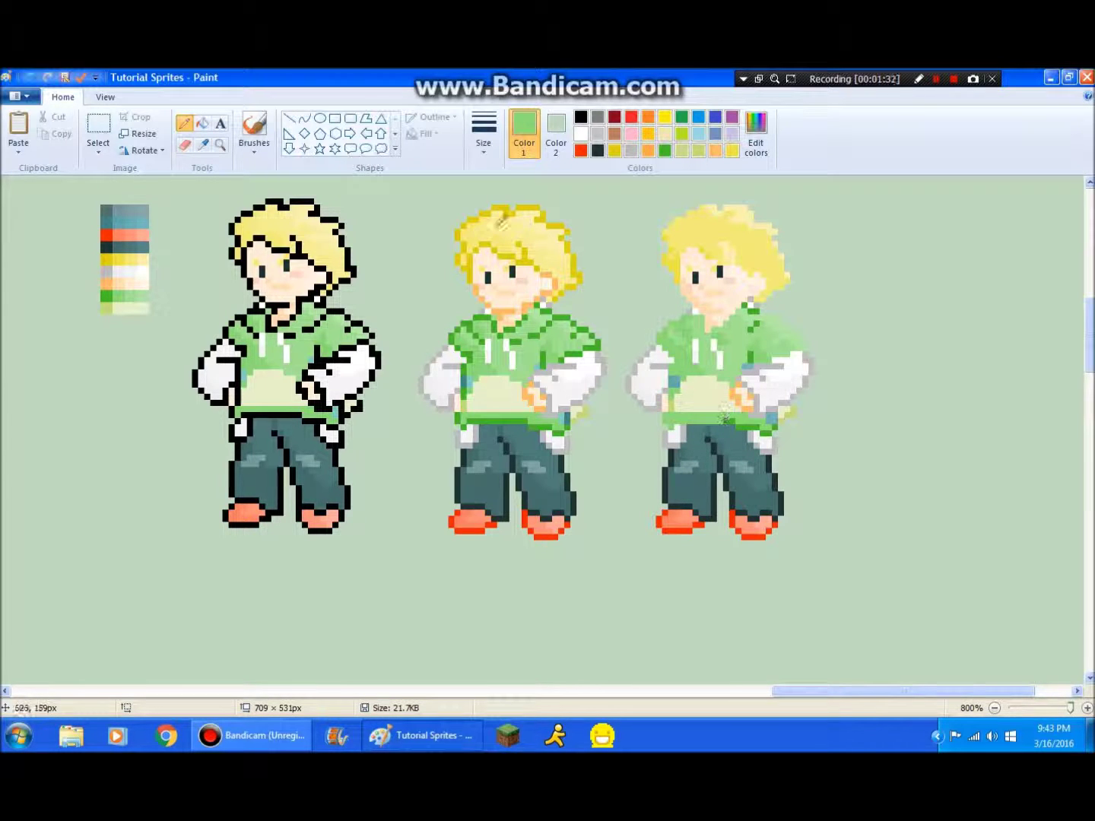
pyautogui.click(202, 144)
pyautogui.click(137, 289)
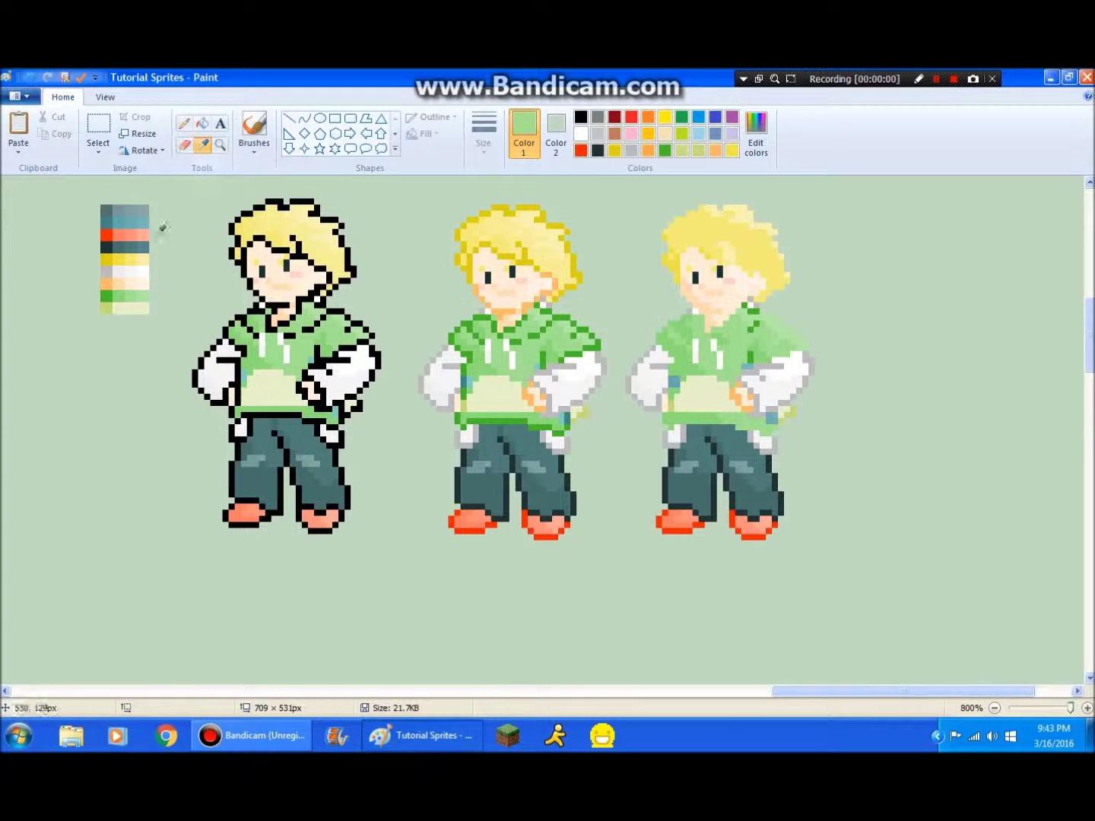
# Paint over the grey outlines of the newest copy's two sleeves by pencil with the palette's white tones
pyautogui.click(203, 145)
pyautogui.click(593, 286)
pyautogui.click(203, 144)
pyautogui.click(144, 263)
pyautogui.moveTo(647, 376)
pyautogui.mouseDown()
pyautogui.moveTo(804, 359)
pyautogui.moveTo(644, 384)
pyautogui.moveTo(661, 344)
pyautogui.mouseUp()
pyautogui.click(203, 145)
pyautogui.click(131, 272)
pyautogui.moveTo(761, 365)
pyautogui.mouseDown()
pyautogui.moveTo(770, 358)
pyautogui.moveTo(738, 376)
pyautogui.moveTo(775, 402)
pyautogui.mouseUp()
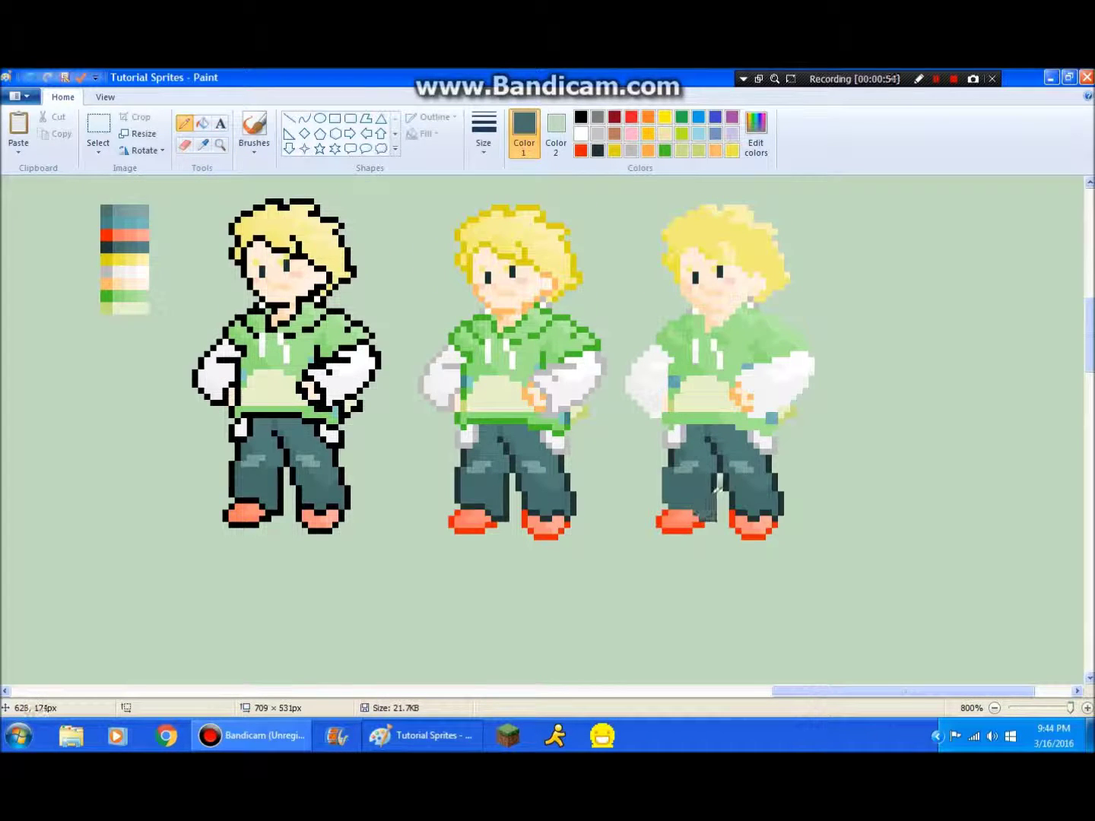
# Paint over the newest copy's dark trouser outlines with teal and the grey outlines of the white shirt-tails with sampled off-white
pyautogui.moveTo(715, 490)
pyautogui.mouseDown()
pyautogui.moveTo(708, 435)
pyautogui.moveTo(738, 503)
pyautogui.mouseUp()
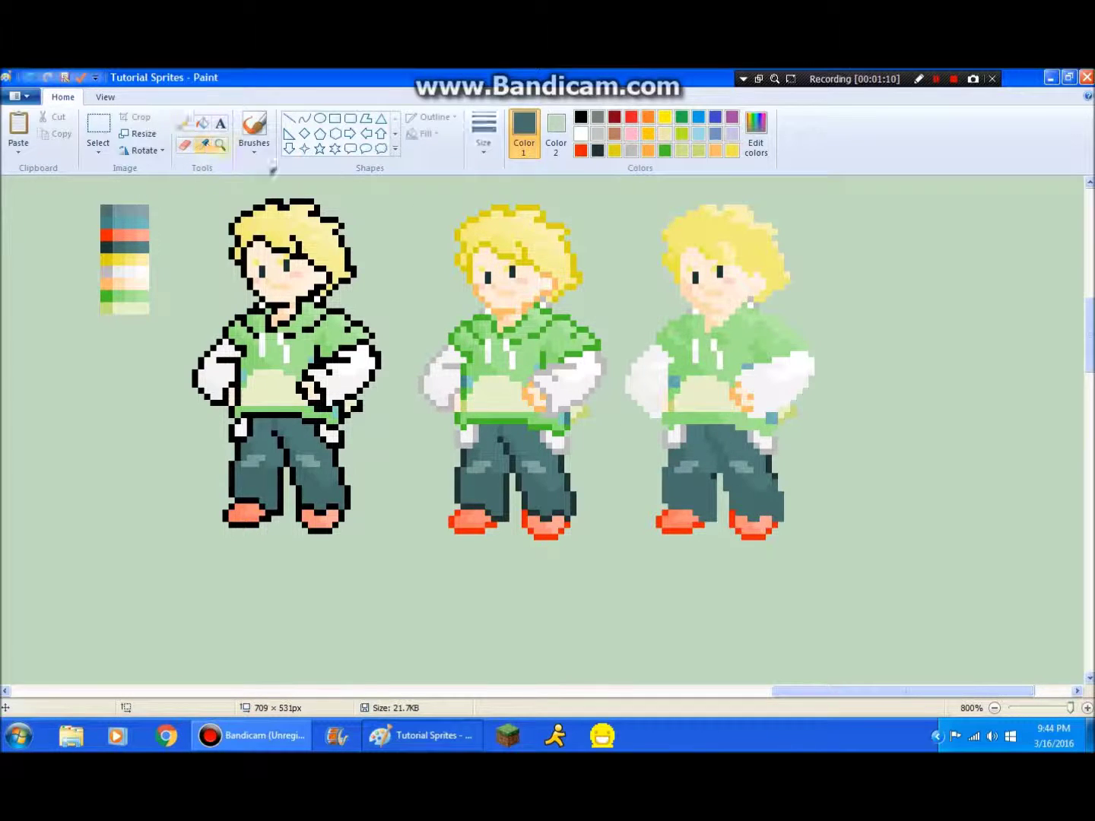
pyautogui.click(673, 434)
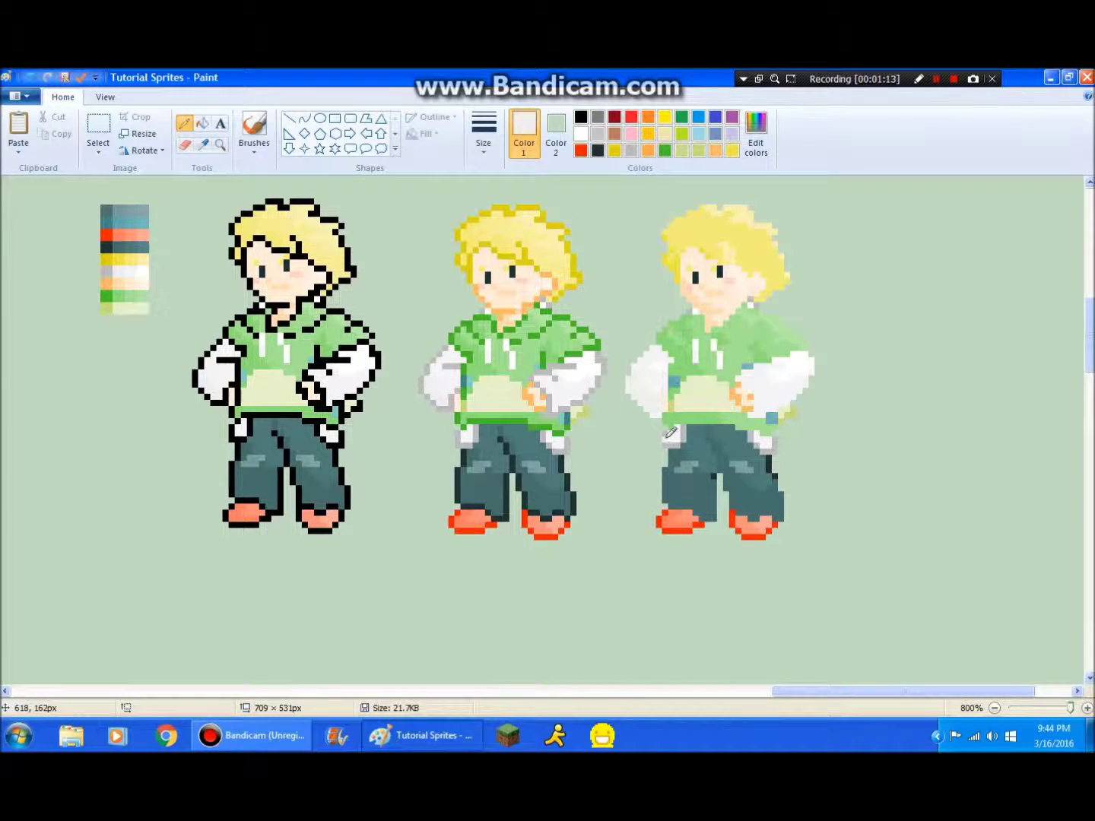
pyautogui.moveTo(757, 430)
pyautogui.mouseDown()
pyautogui.moveTo(764, 446)
pyautogui.moveTo(755, 432)
pyautogui.moveTo(783, 424)
pyautogui.mouseUp()
pyautogui.click(202, 144)
pyautogui.click(124, 247)
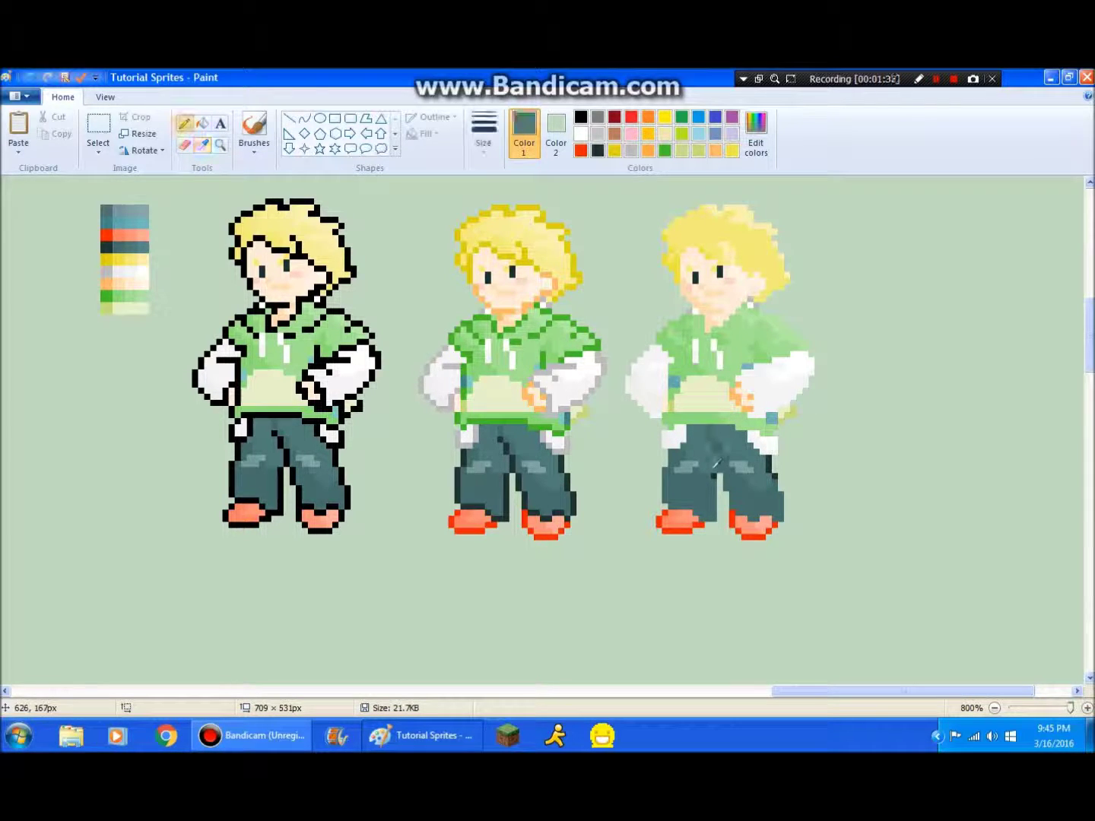
# Repaint the newest copy's grey collar pixels with white sampled from the sleeve, and the darker strip beside the hip with its pale yellow
pyautogui.click(201, 145)
pyautogui.click(800, 365)
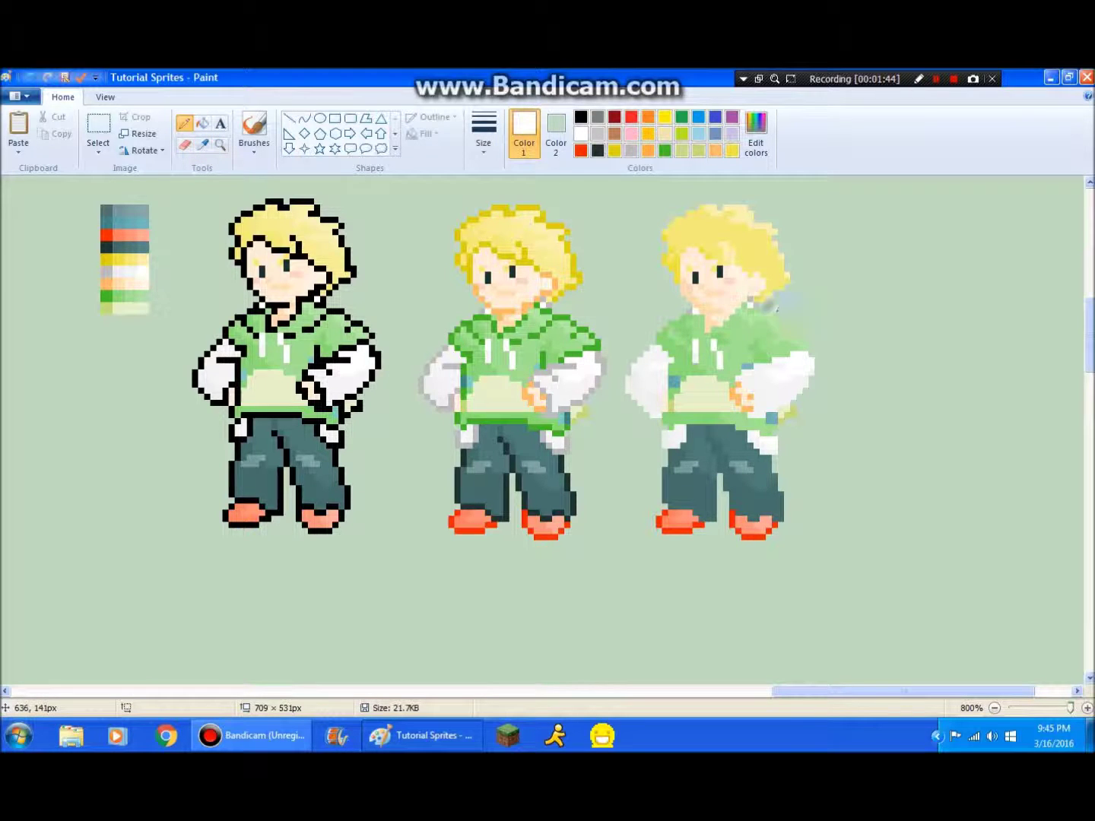
pyautogui.click(203, 145)
pyautogui.click(787, 409)
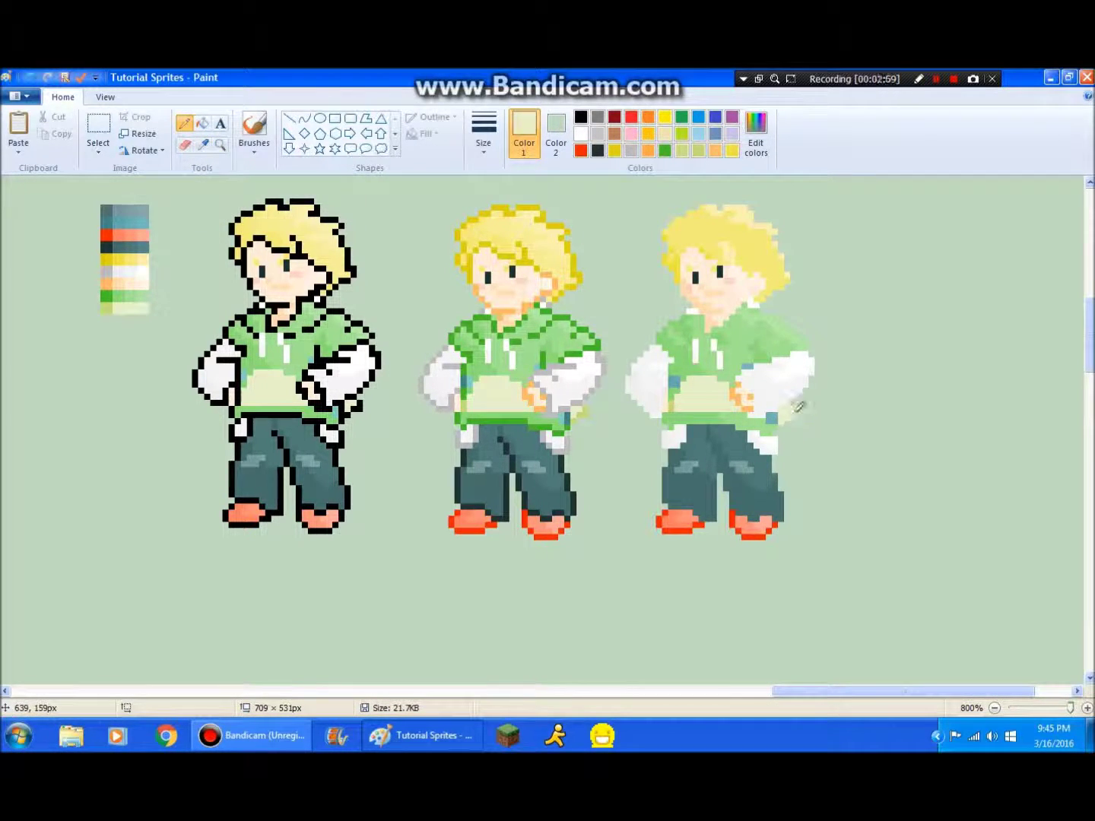
# Paint over the bright red outlines of the newest copy's two shoes with salmon tones sampled from the shoes
pyautogui.click(201, 145)
pyautogui.click(735, 516)
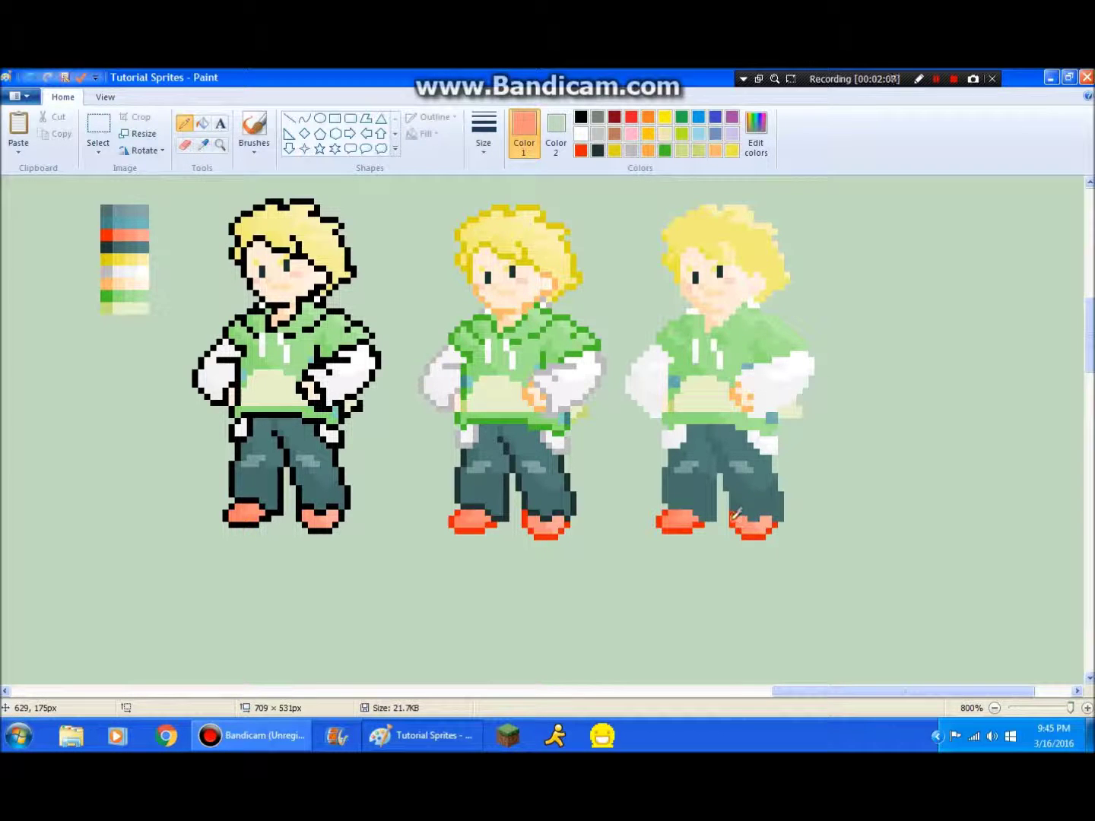
pyautogui.moveTo(743, 519)
pyautogui.mouseDown()
pyautogui.moveTo(760, 529)
pyautogui.moveTo(661, 523)
pyautogui.mouseUp()
pyautogui.click(202, 145)
pyautogui.click(774, 524)
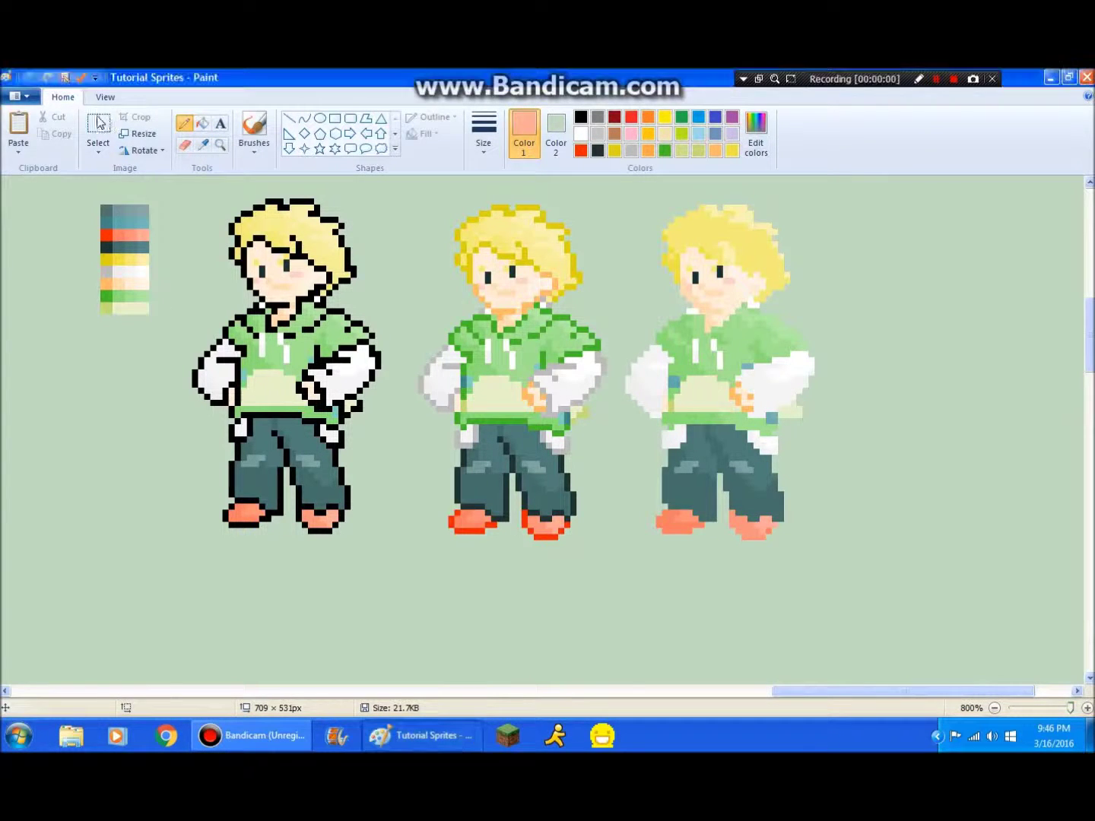
# Paint over the orange outlines of the newest copy's hand by pencil with skin tones sampled from the neck and hand
pyautogui.click(99, 126)
pyautogui.scroll(3, 802, 399)
pyautogui.scroll(-3, 801, 401)
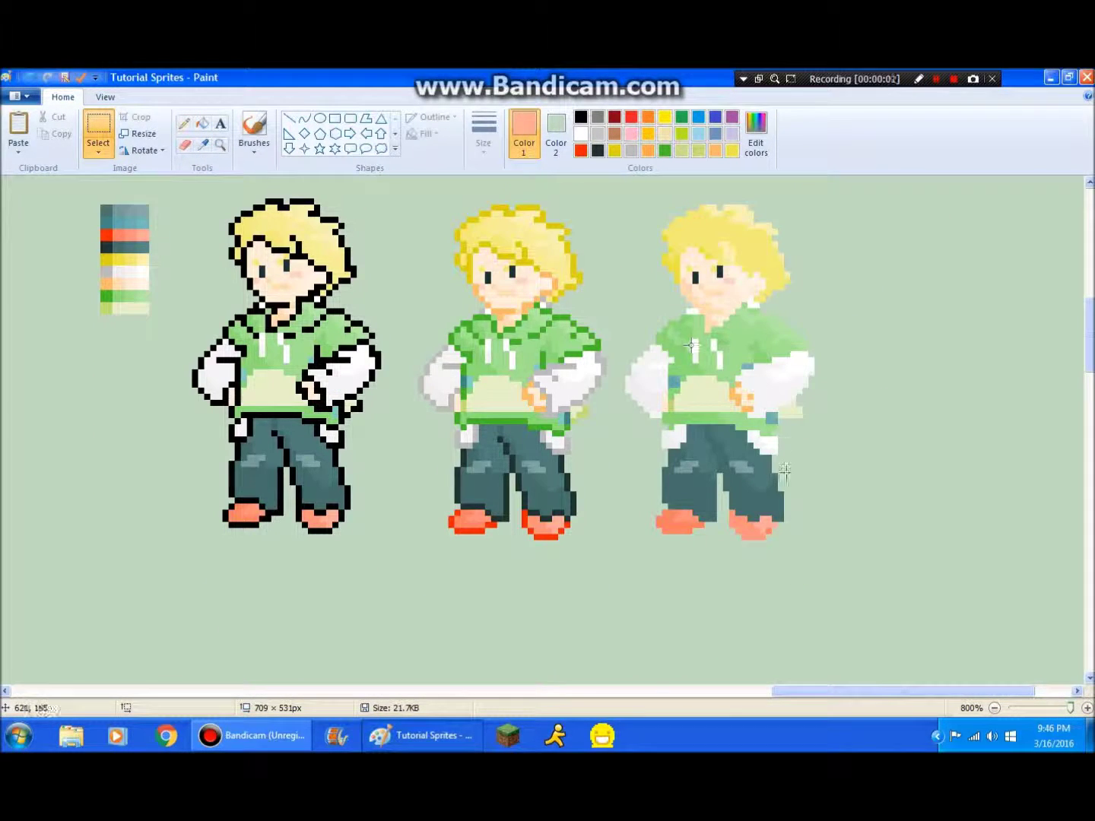
pyautogui.moveTo(813, 691); pyautogui.dragTo(849, 692)
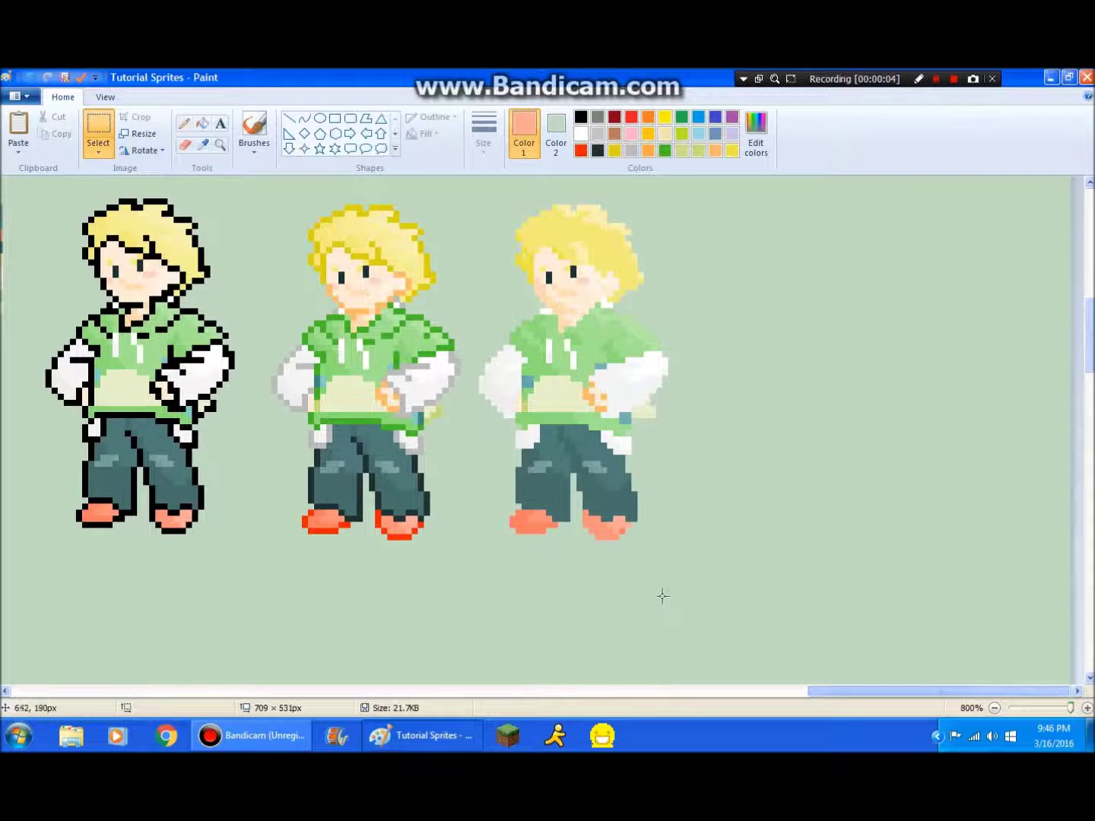
pyautogui.click(203, 145)
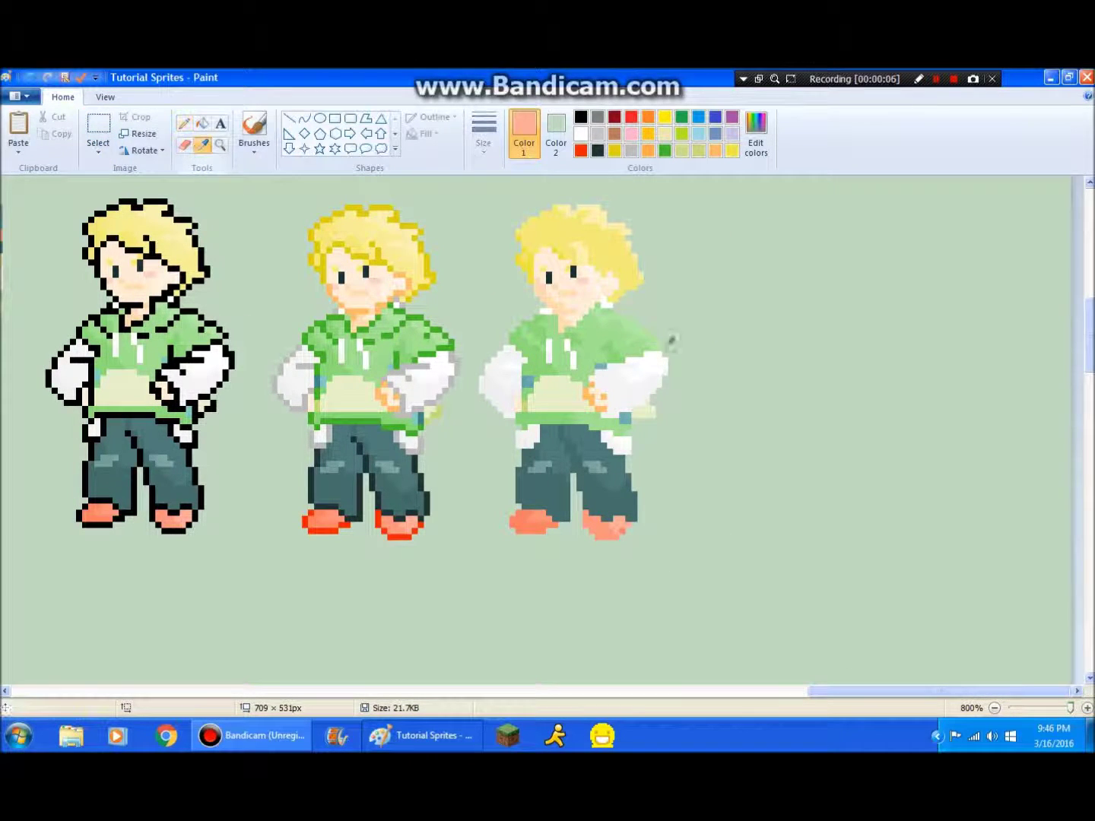
pyautogui.click(560, 295)
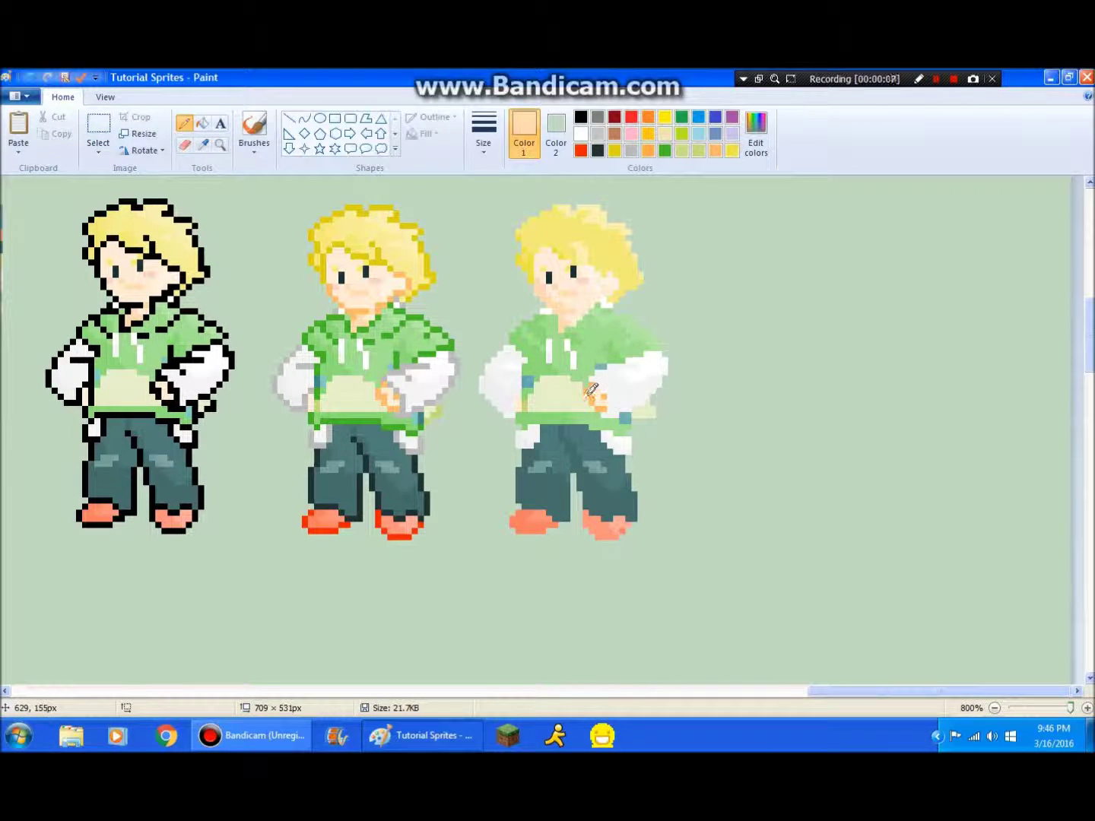
pyautogui.moveTo(599, 396); pyautogui.dragTo(592, 389)
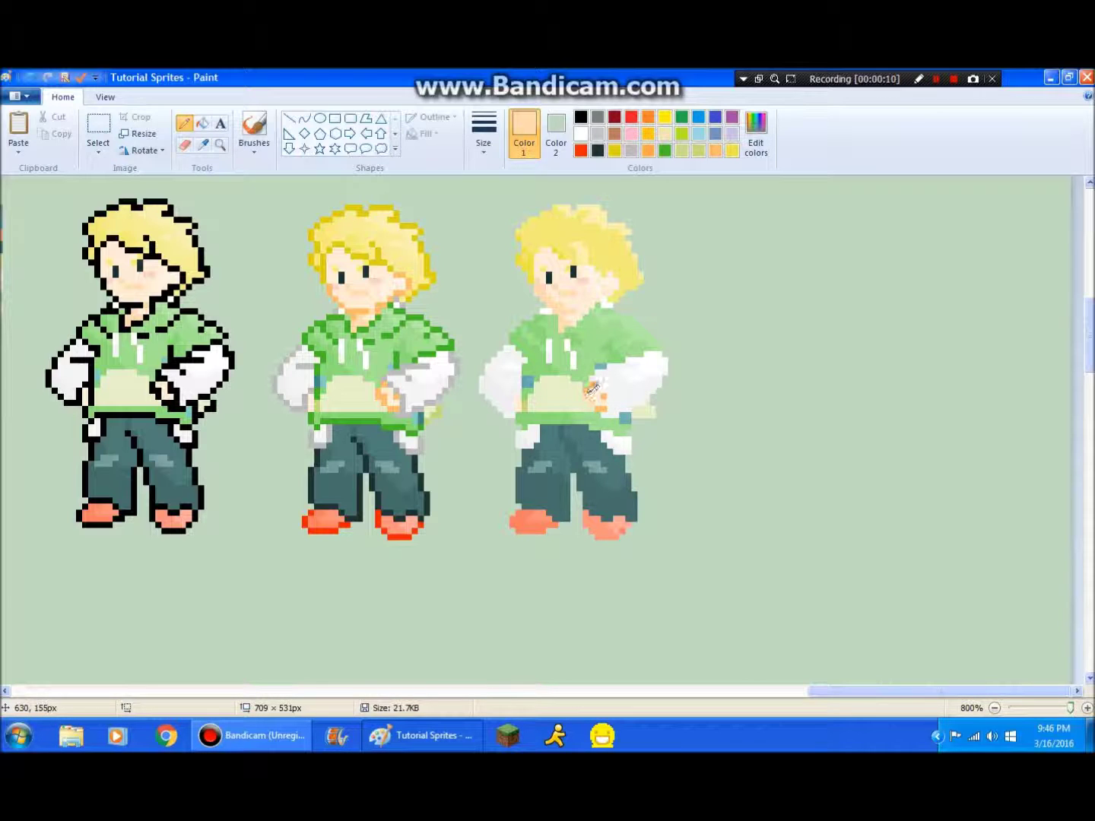
pyautogui.click(203, 144)
pyautogui.click(599, 379)
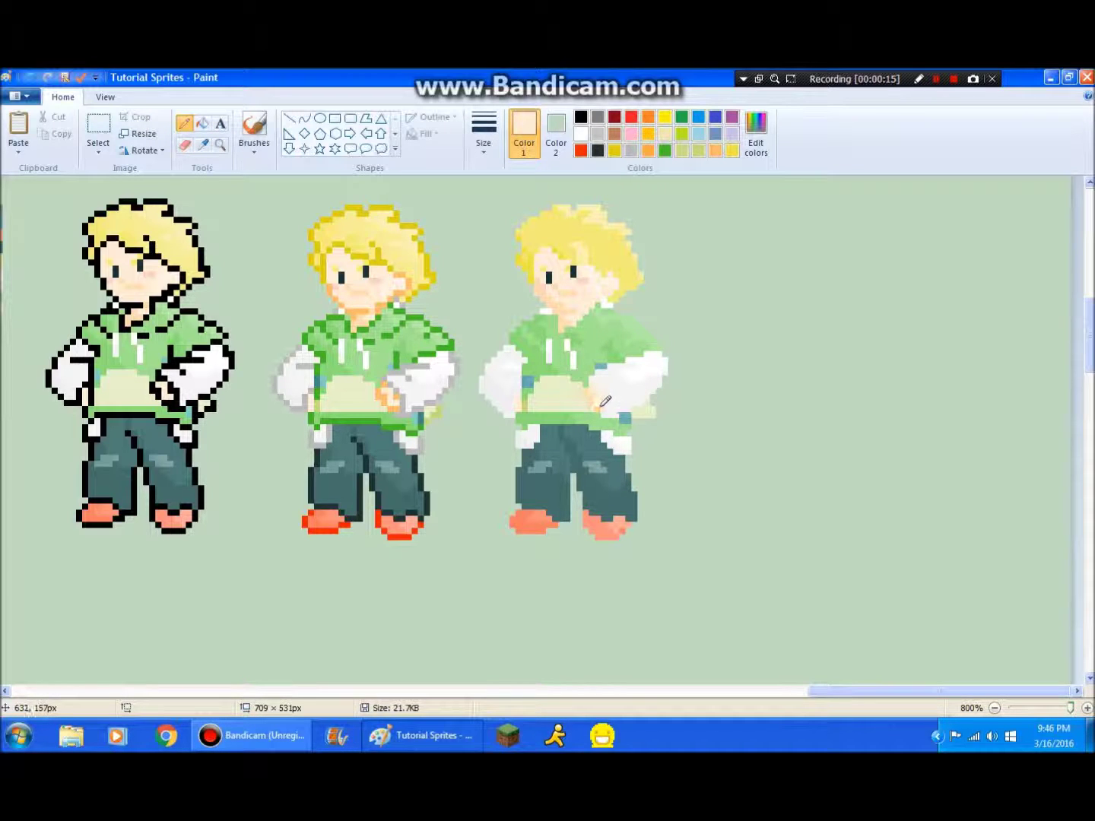
pyautogui.click(202, 144)
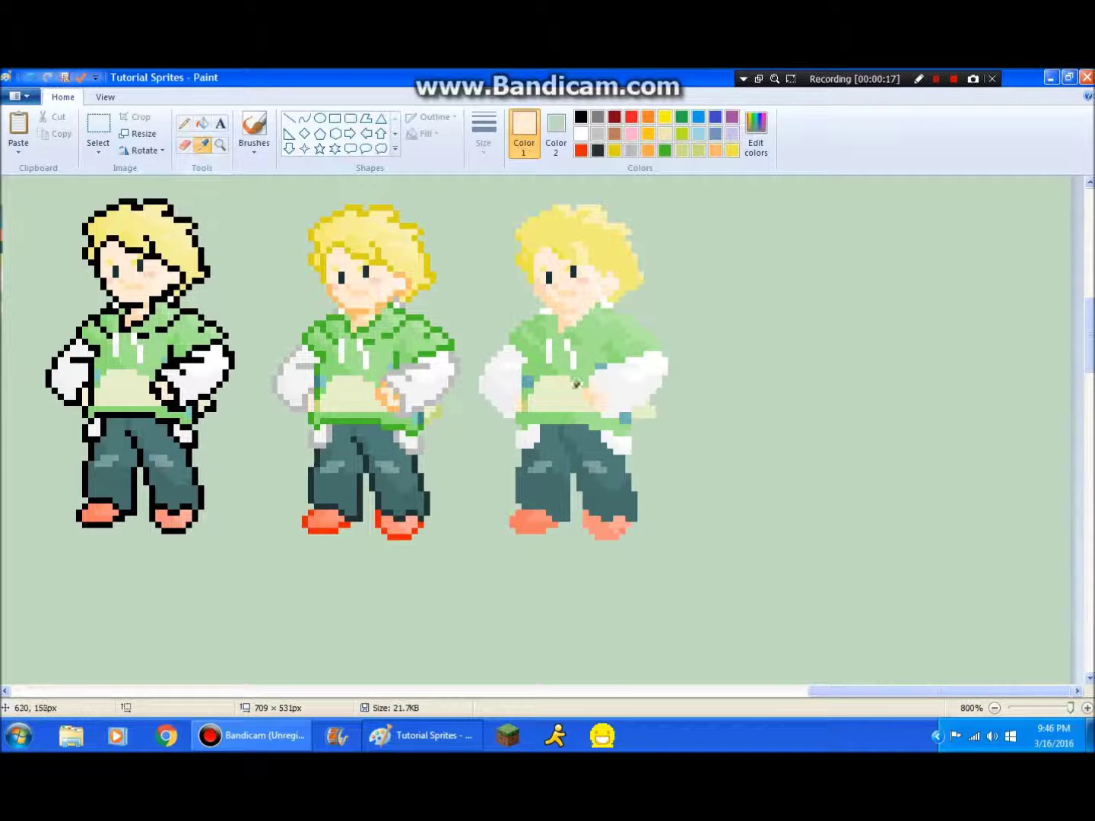
pyautogui.click(598, 396)
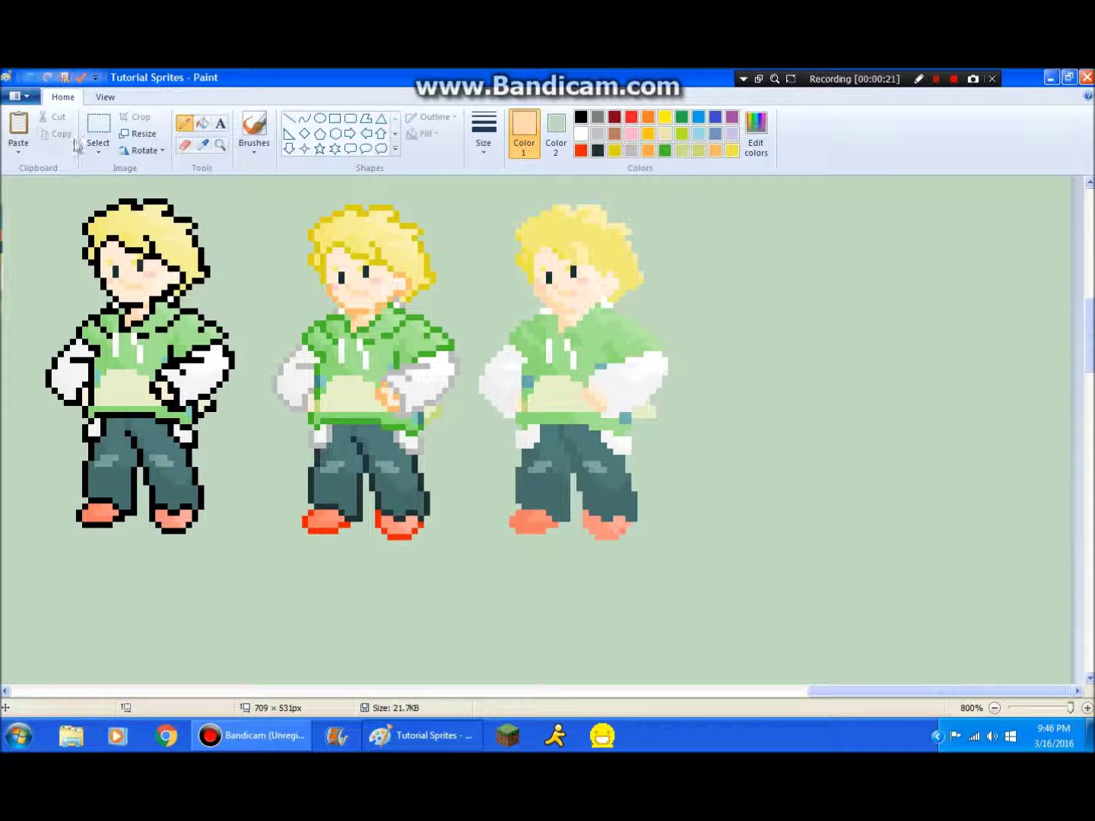
# Compare the outline-free blond sprite with its outlined versions and with the dark-haired sprite set above
pyautogui.click(97, 127)
pyautogui.scroll(2, 579, 383)
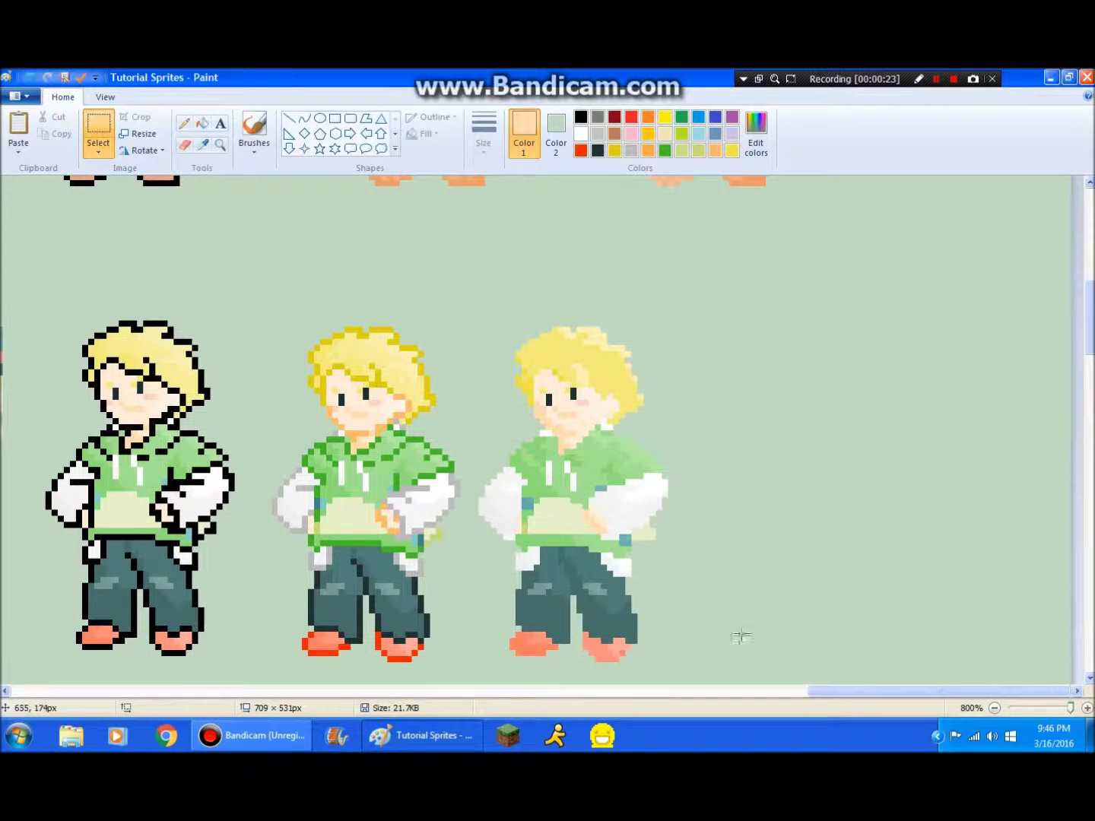
pyautogui.moveTo(852, 691); pyautogui.dragTo(819, 692)
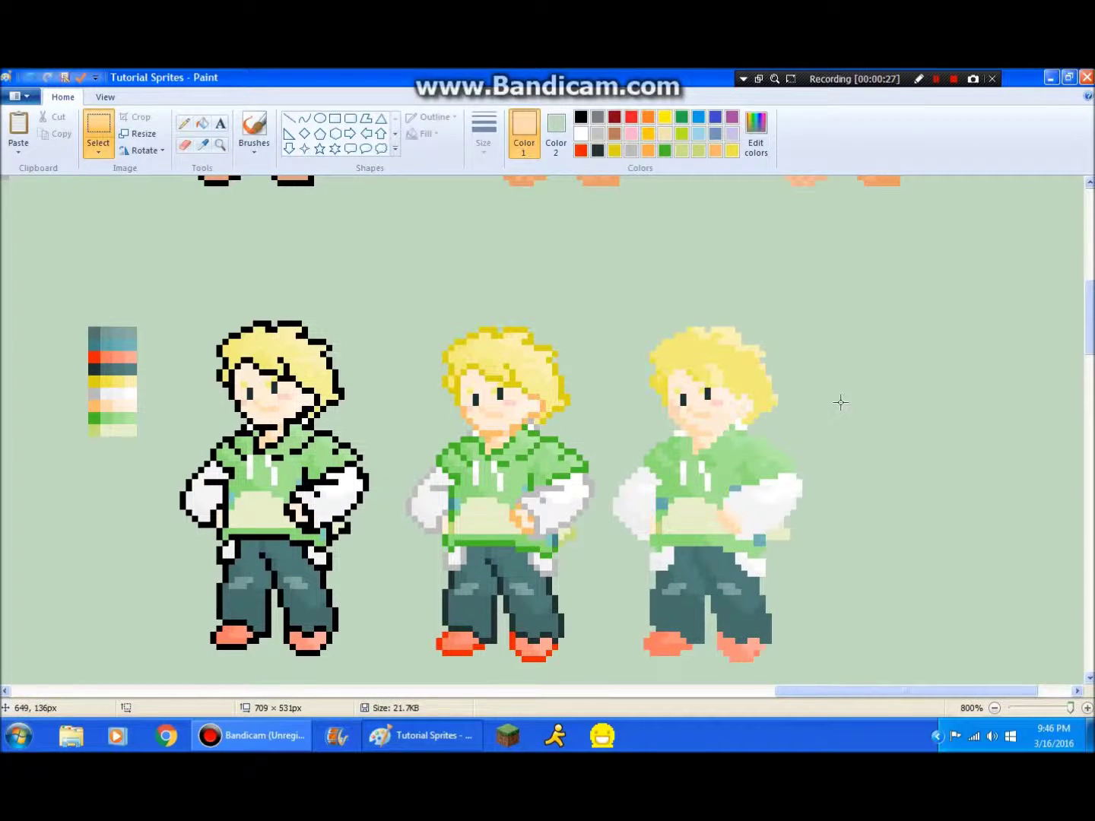
pyautogui.scroll(-2, 759, 420)
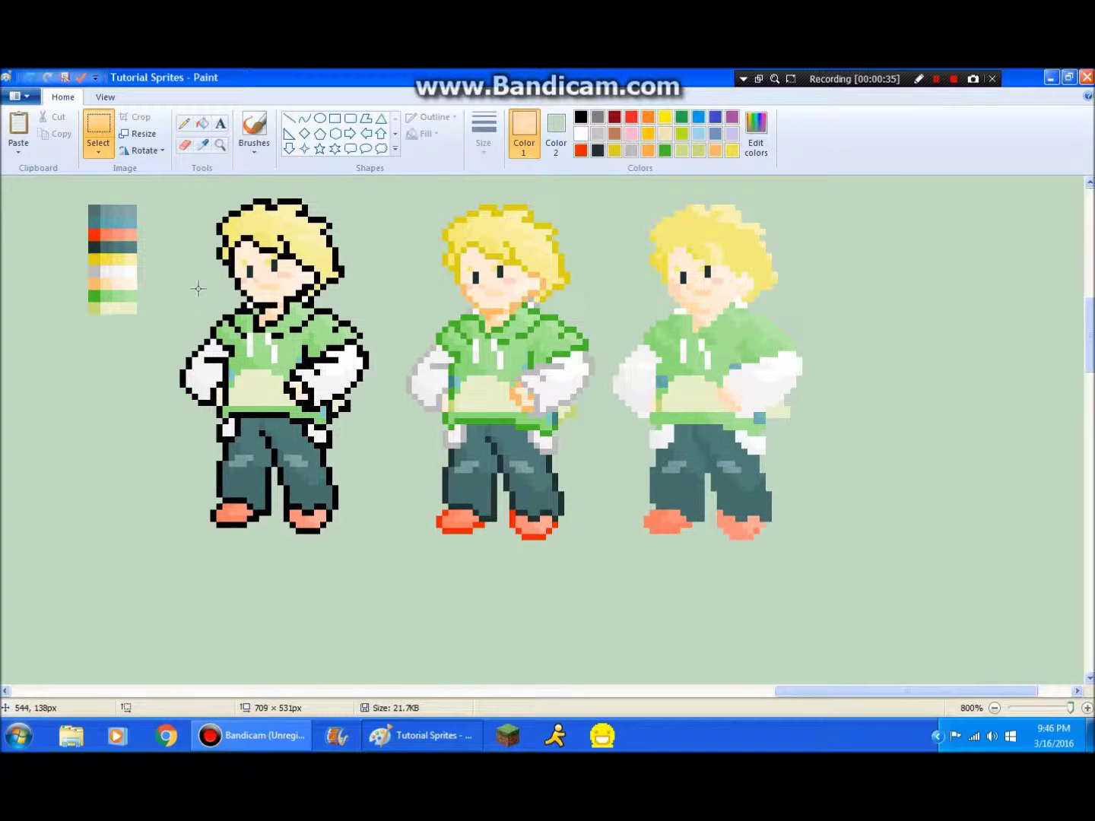
pyautogui.scroll(2, 198, 289)
pyautogui.scroll(-2, 148, 360)
pyautogui.scroll(-2, 897, 365)
pyautogui.scroll(2, 897, 364)
pyautogui.scroll(2, 896, 365)
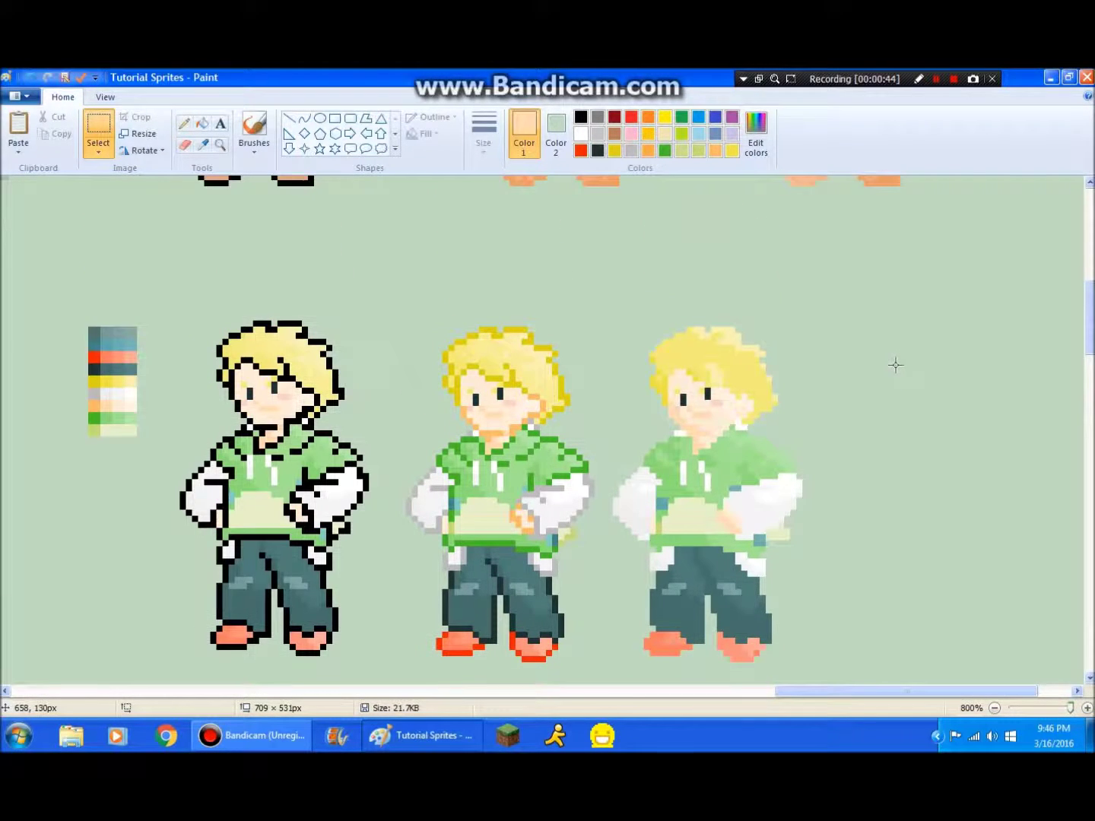
pyautogui.scroll(-2, 844, 365)
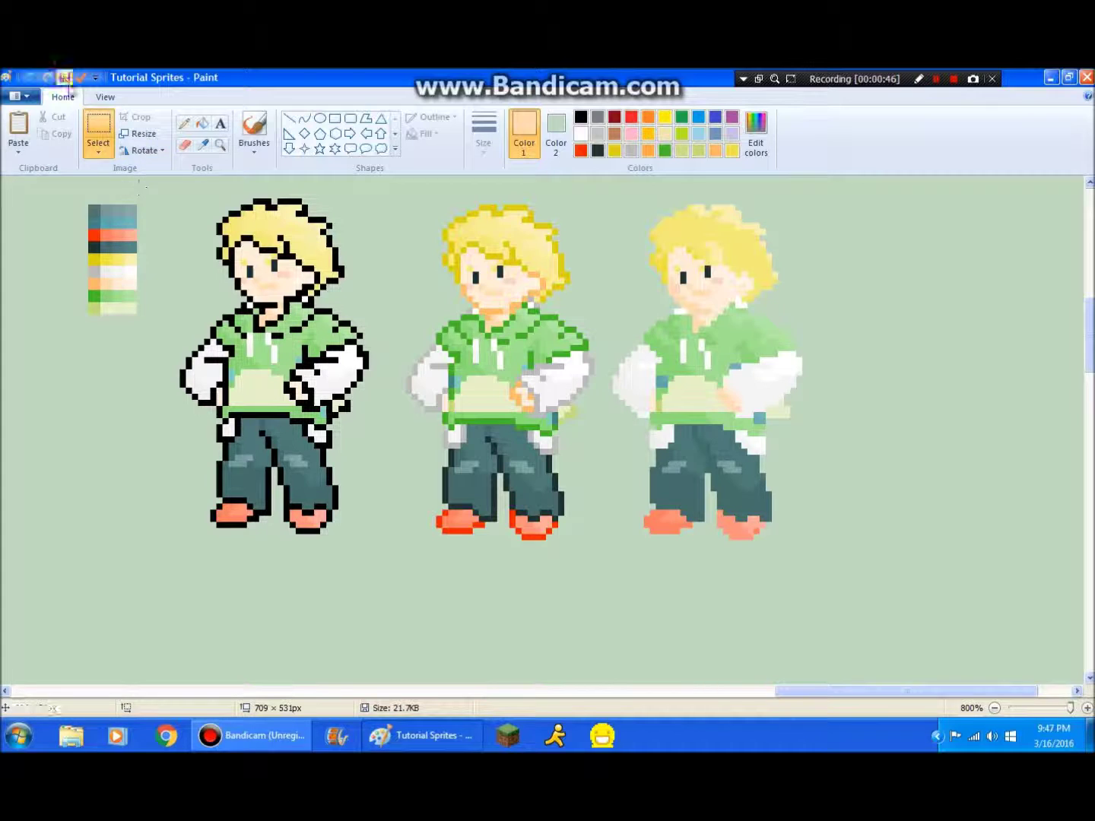
pyautogui.moveTo(589, 541)
pyautogui.mouseDown()
pyautogui.moveTo(665, 476)
pyautogui.moveTo(838, 202)
pyautogui.moveTo(643, 509)
pyautogui.moveTo(593, 558)
pyautogui.mouseUp()
pyautogui.click(890, 256)
pyautogui.click(973, 463)
pyautogui.scroll(10, 850, 471)
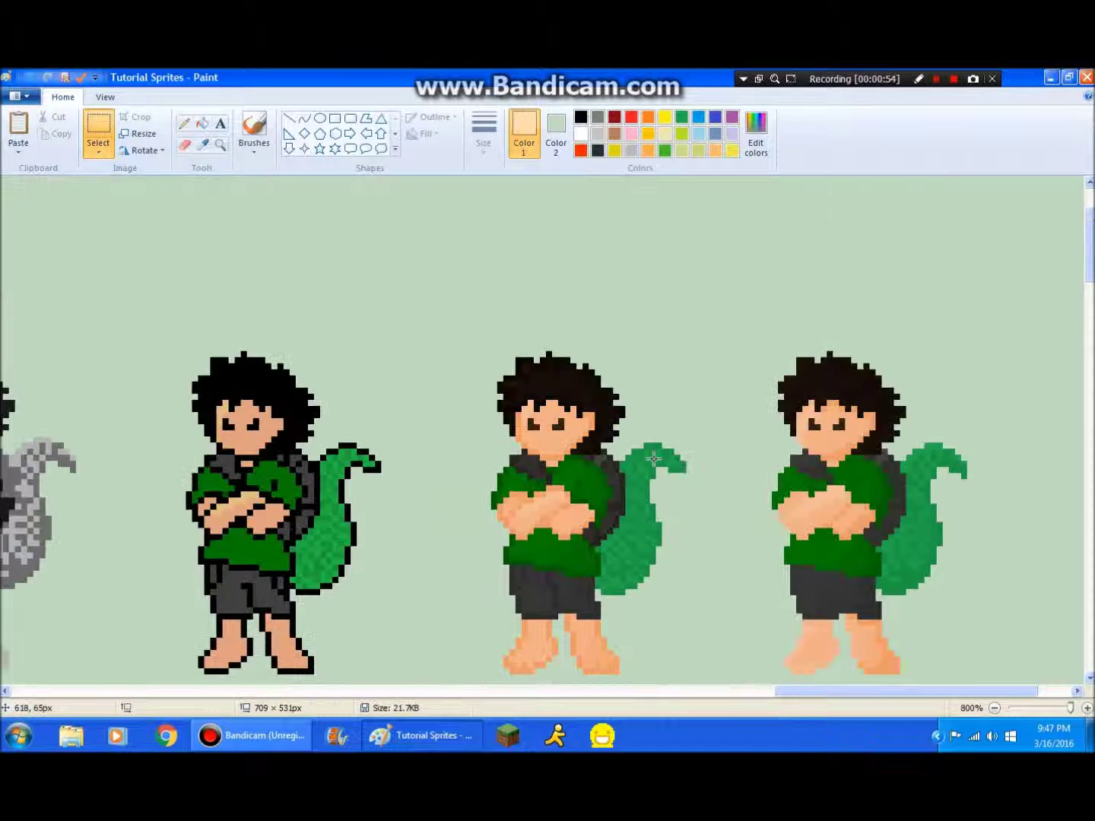
pyautogui.scroll(-5, 675, 602)
pyautogui.moveTo(839, 700)
pyautogui.mouseDown()
pyautogui.moveTo(695, 700)
pyautogui.moveTo(826, 700)
pyautogui.mouseUp()
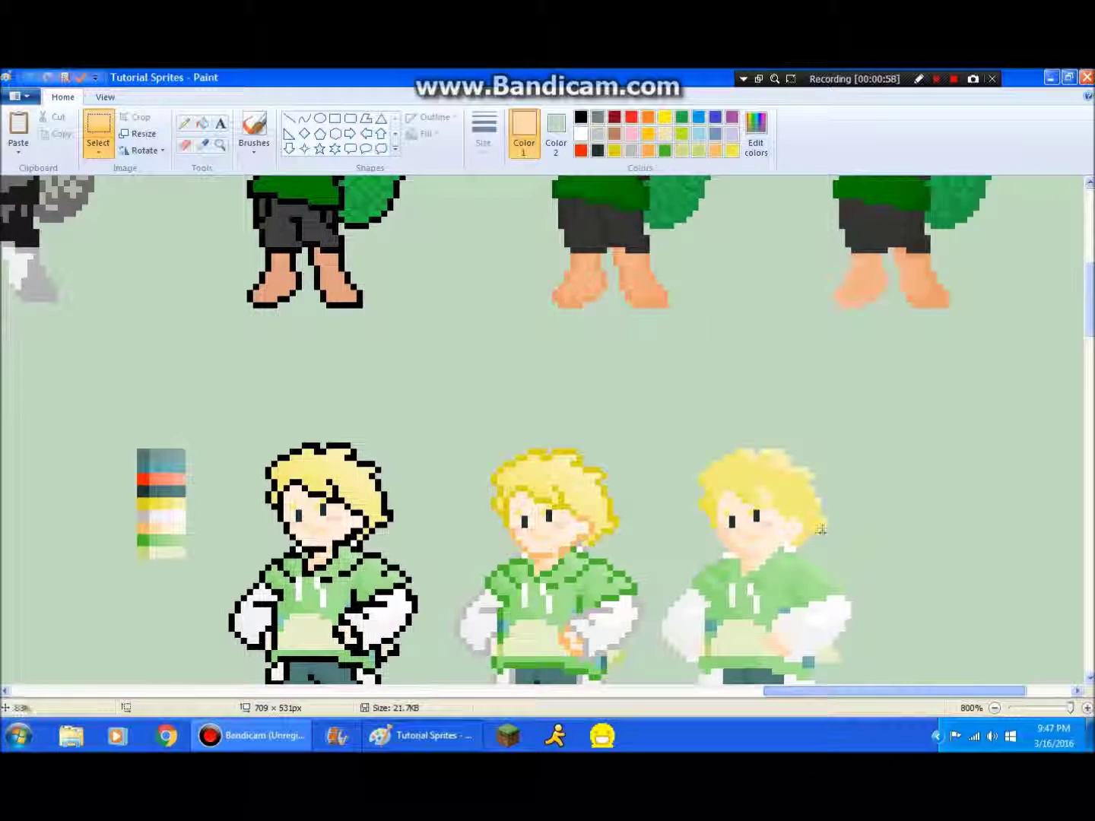
pyautogui.scroll(-3, 840, 479)
pyautogui.scroll(3, 859, 608)
pyautogui.scroll(-3, 855, 647)
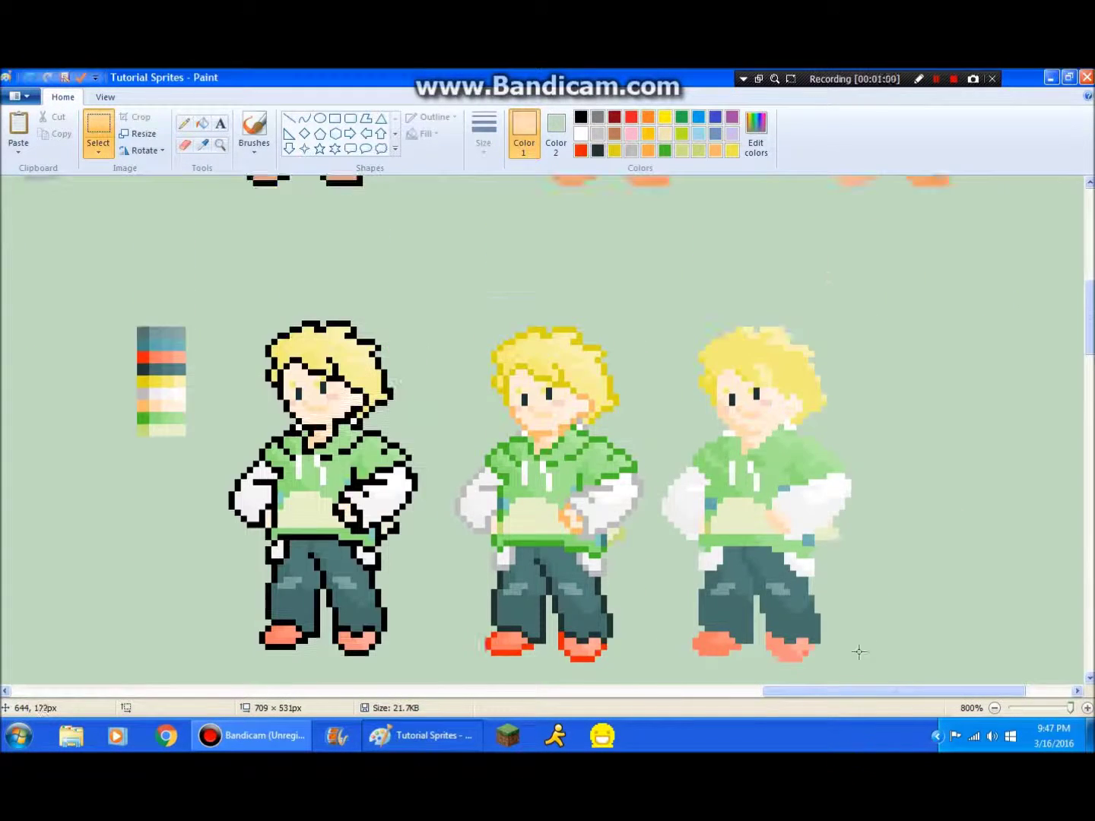
# Look over the other character sprites on the sheet, including the sword, staff and small walking poses
pyautogui.scroll(12, 862, 692)
pyautogui.moveTo(862, 694); pyautogui.dragTo(104, 694)
pyautogui.scroll(-10, 498, 474)
pyautogui.scroll(-3, 516, 487)
pyautogui.scroll(12, 543, 502)
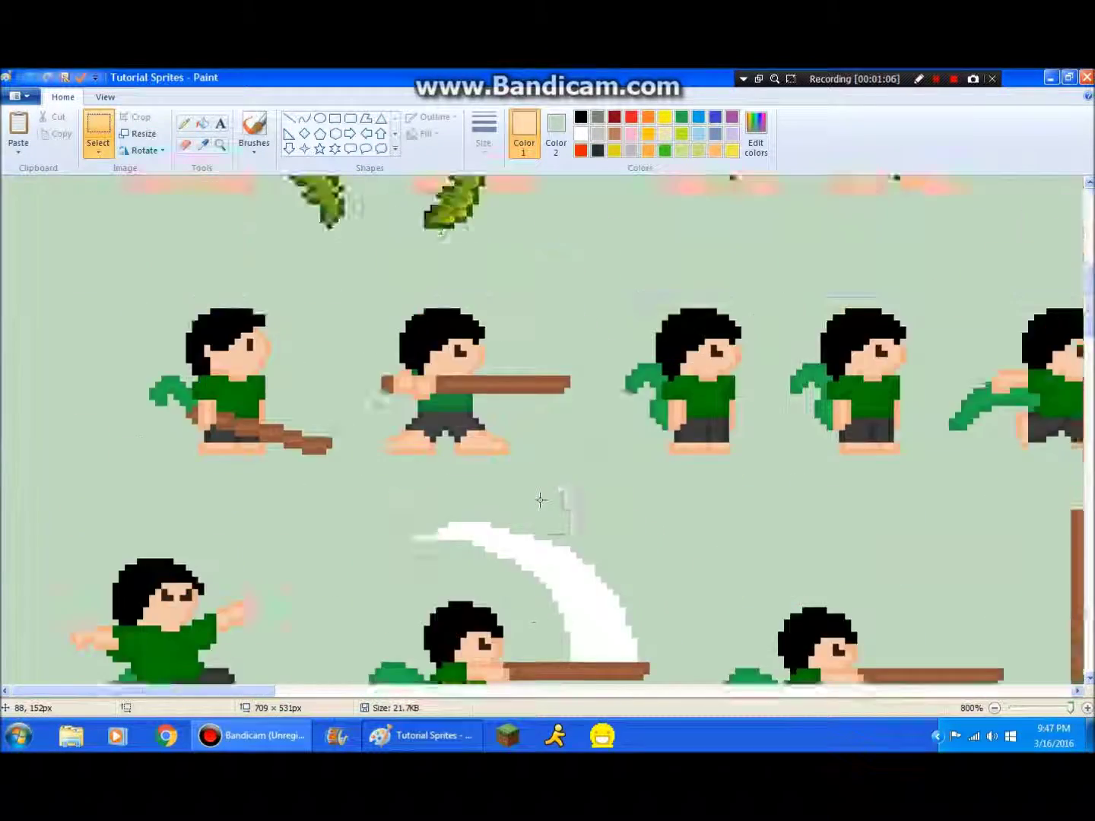
pyautogui.scroll(-10, 749, 431)
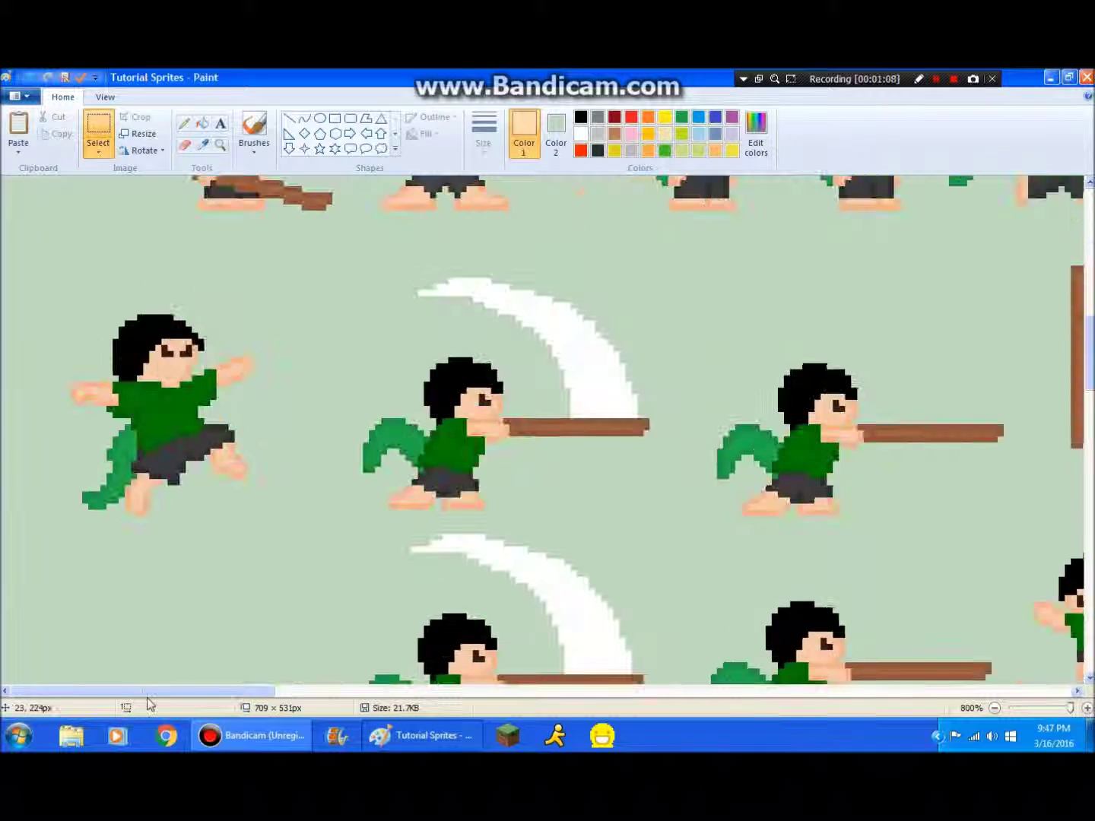
pyautogui.moveTo(160, 694); pyautogui.dragTo(250, 694)
pyautogui.scroll(-2, 274, 552)
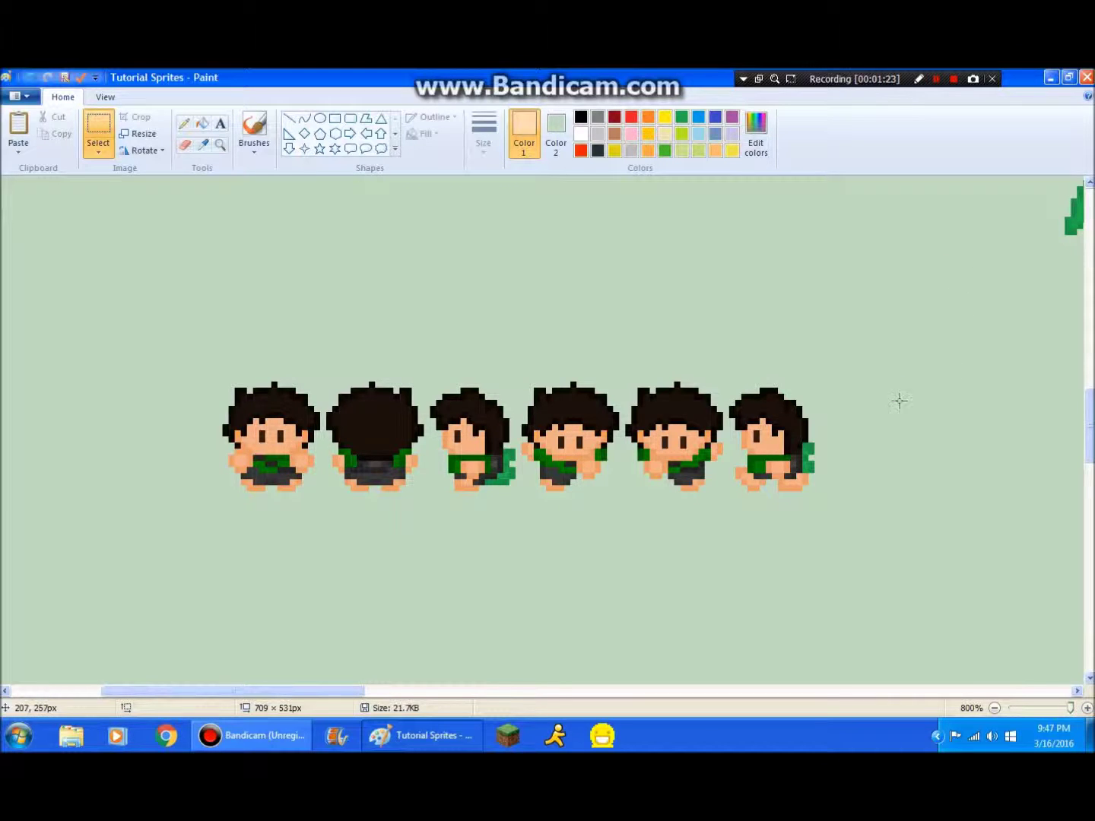
pyautogui.scroll(10, 913, 251)
pyautogui.scroll(2, 913, 252)
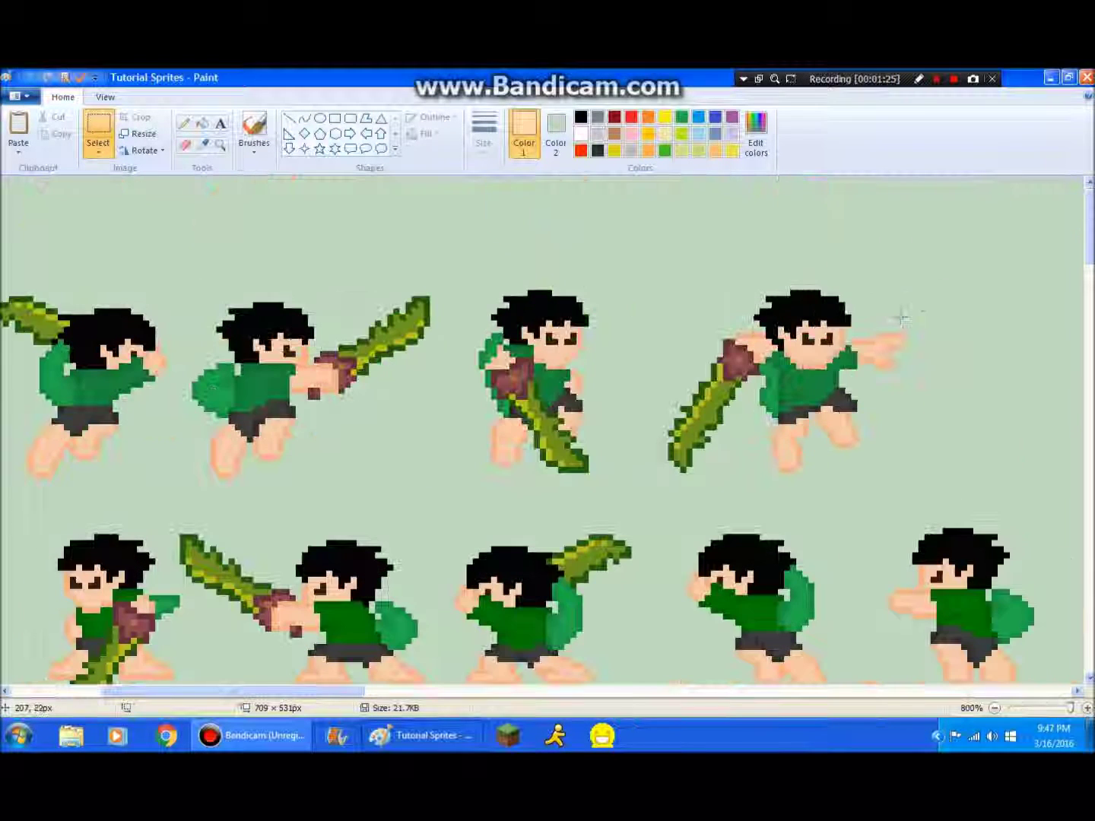